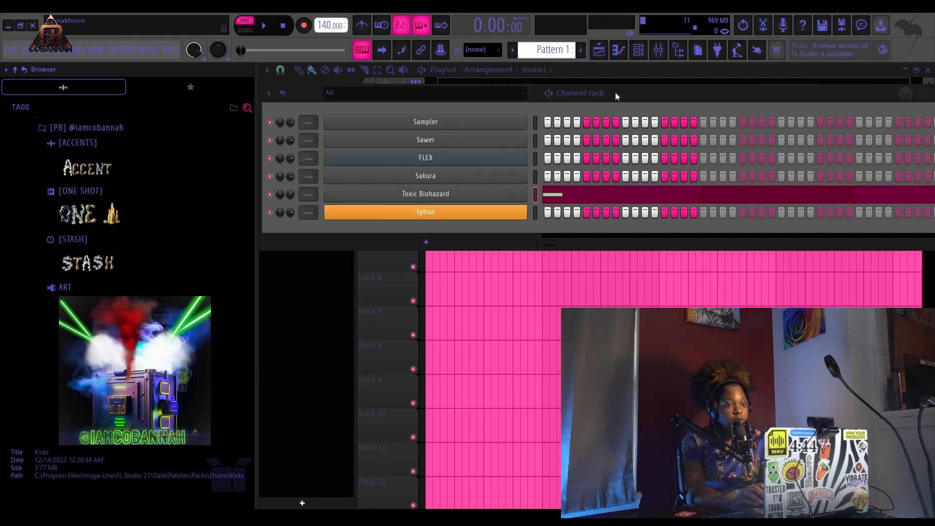
- Reposition the channel rack window and undo the last change to the Toxic Biohazard channel
{"action": "left_click_drag", "start_coordinate": [623, 96], "coordinate": [620, 103]}
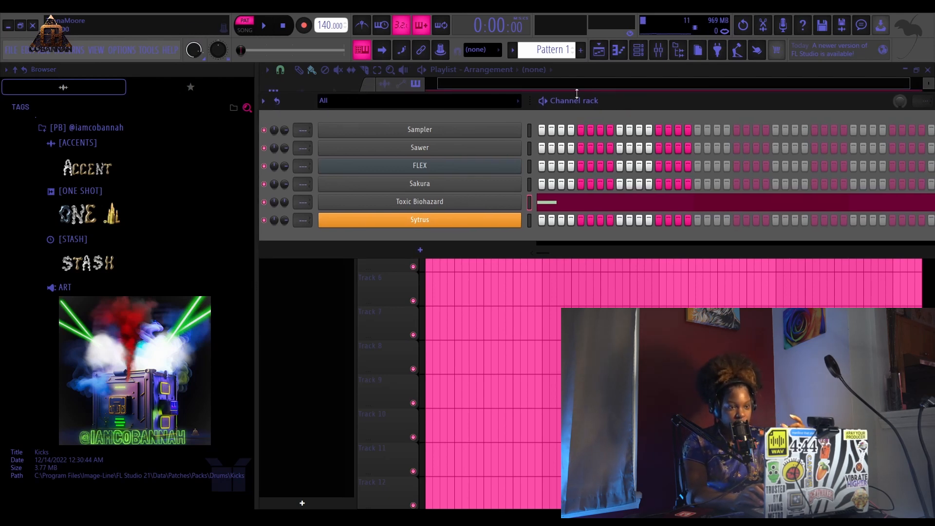
{"action": "mouse_move", "coordinate": [620, 105]}
{"action": "left_mouse_down"}
{"action": "mouse_move", "coordinate": [656, 83]}
{"action": "mouse_move", "coordinate": [591, 128]}
{"action": "mouse_move", "coordinate": [621, 113]}
{"action": "left_mouse_up"}
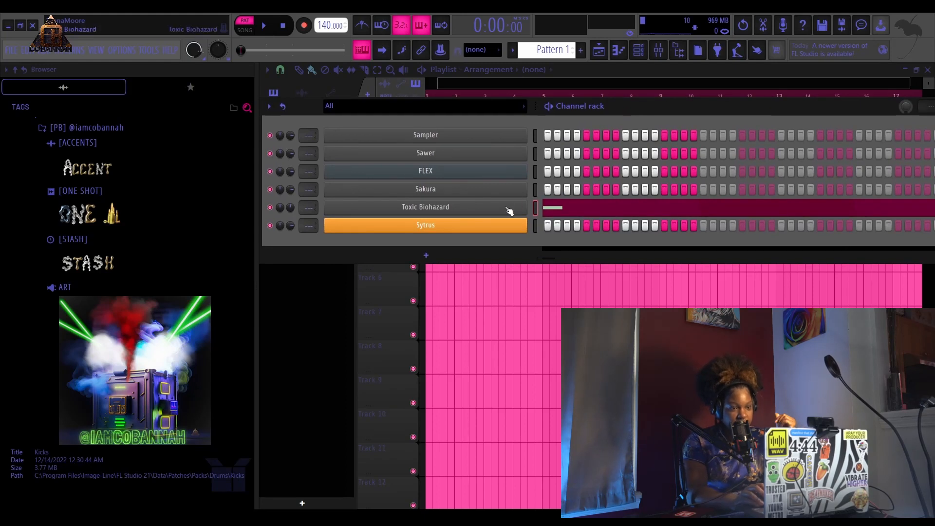
{"action": "key", "text": "ctrl+z"}
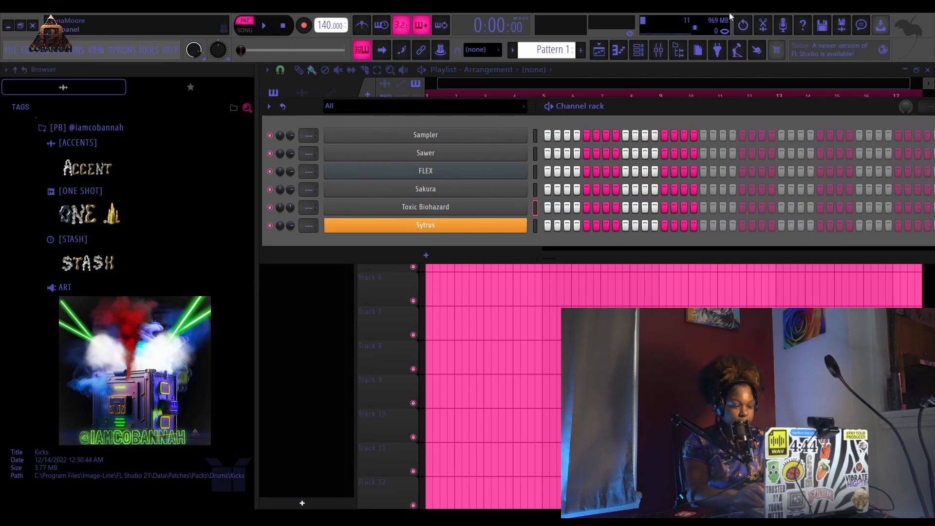
- Open the Sawer plugin and browse its preset library banks, including Leads, Sound FX and Keys
{"action": "left_click", "coordinate": [436, 153]}
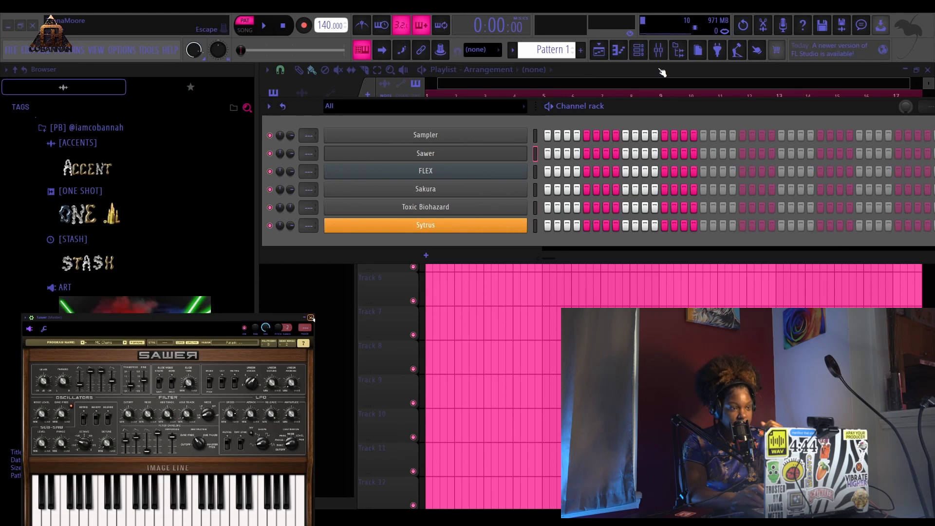
{"action": "left_click", "coordinate": [117, 344]}
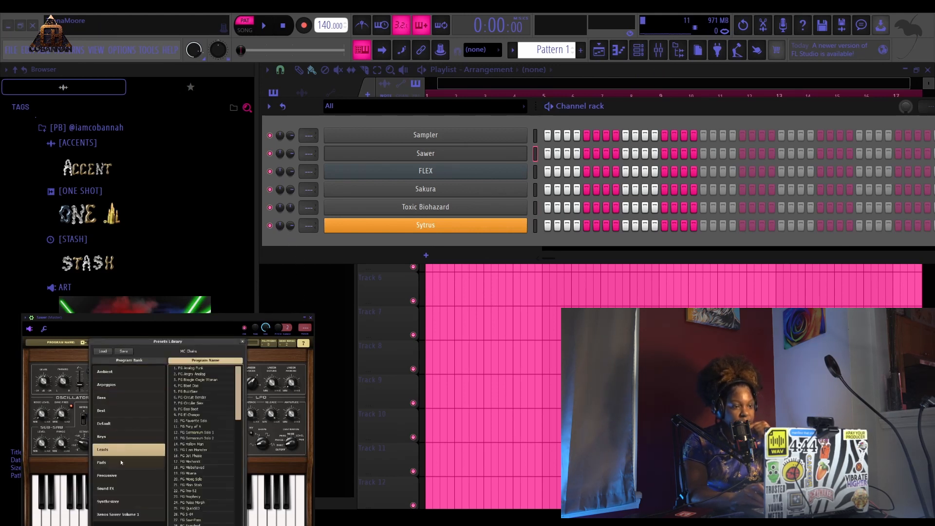
{"action": "left_click", "coordinate": [126, 476]}
{"action": "left_click", "coordinate": [126, 489]}
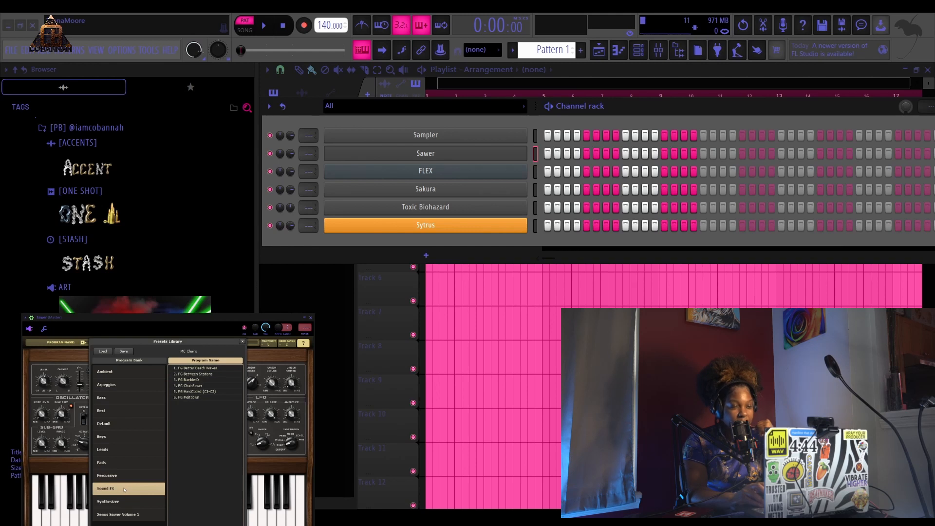
{"action": "key", "text": "Up"}
{"action": "key", "text": "Up"}
{"action": "key", "text": "Up"}
{"action": "key", "text": "Up"}
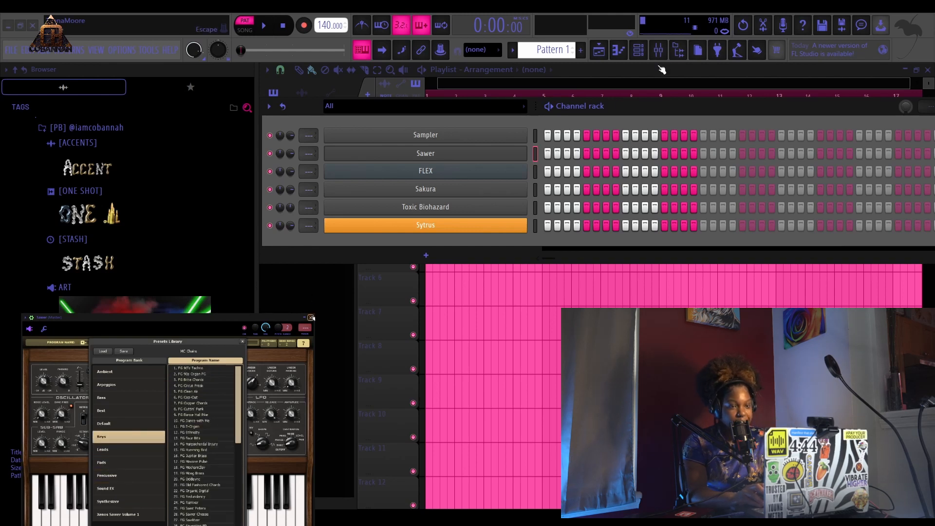
{"action": "key", "text": "Escape"}
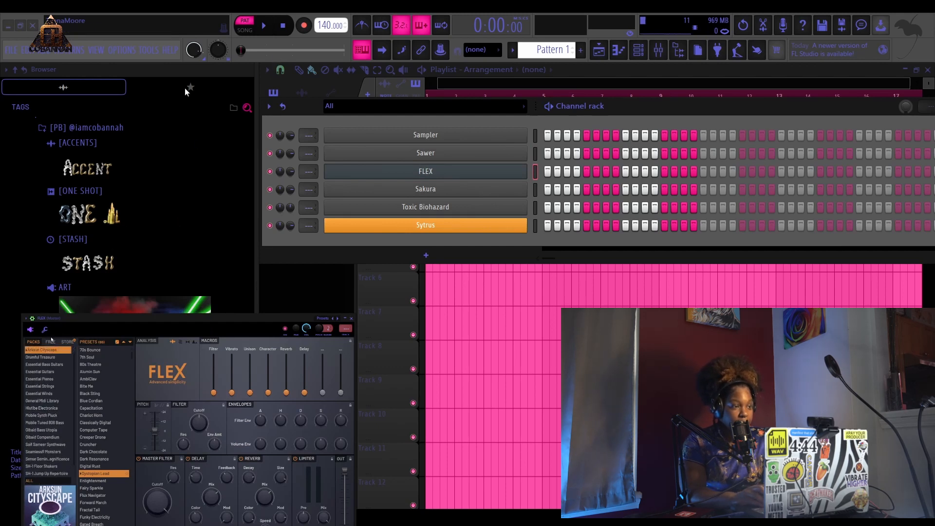
- Browse the FLEX plugin's preset packs and close its window
{"action": "left_click", "coordinate": [52, 342]}
{"action": "left_click", "coordinate": [39, 342]}
{"action": "scroll", "coordinate": [92, 373], "scroll_direction": "down", "scroll_amount": 10}
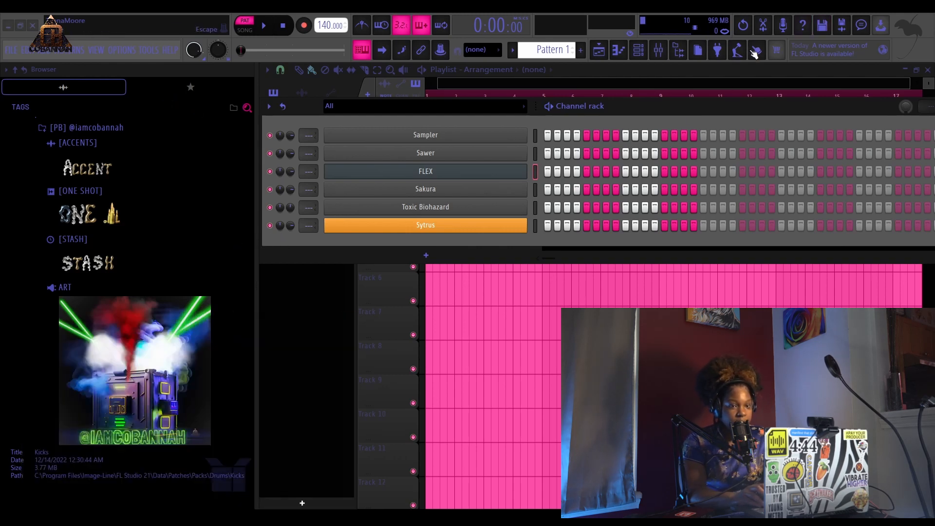
{"action": "left_click", "coordinate": [351, 318]}
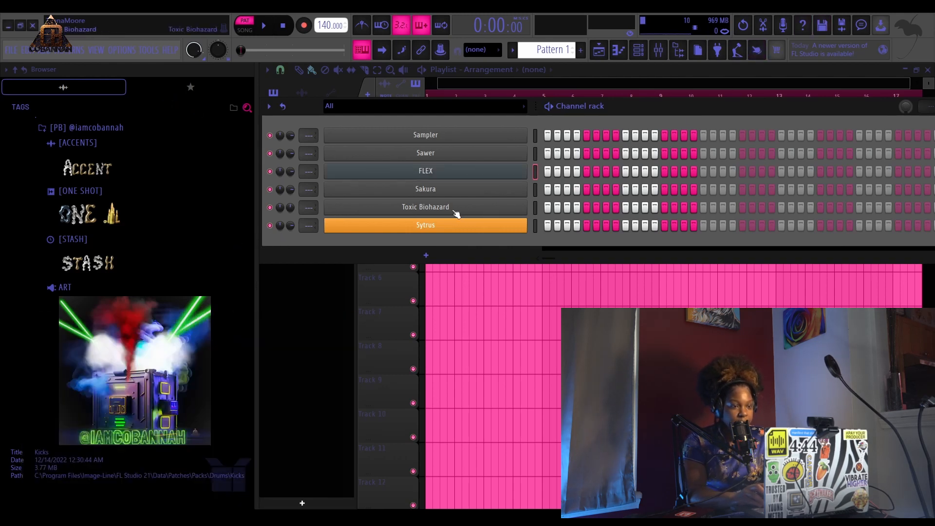
- Open the Sakura plugin and browse its Pads and String preset banks before closing it
{"action": "left_click", "coordinate": [433, 191]}
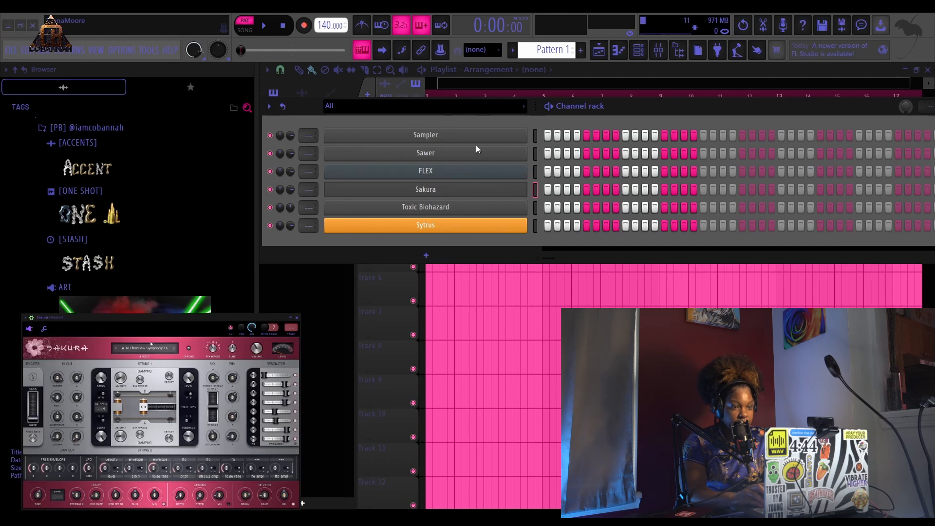
{"action": "left_click", "coordinate": [151, 347]}
{"action": "left_click", "coordinate": [119, 438]}
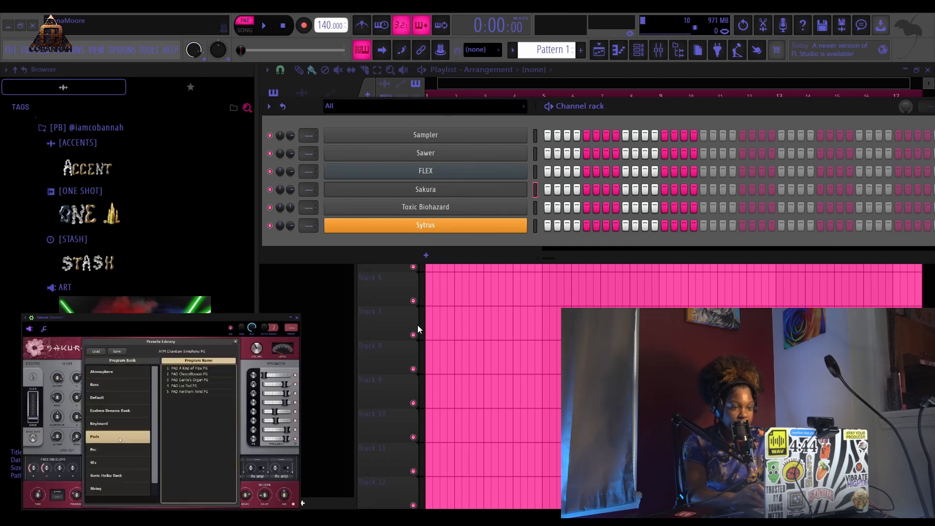
{"action": "left_click", "coordinate": [117, 488]}
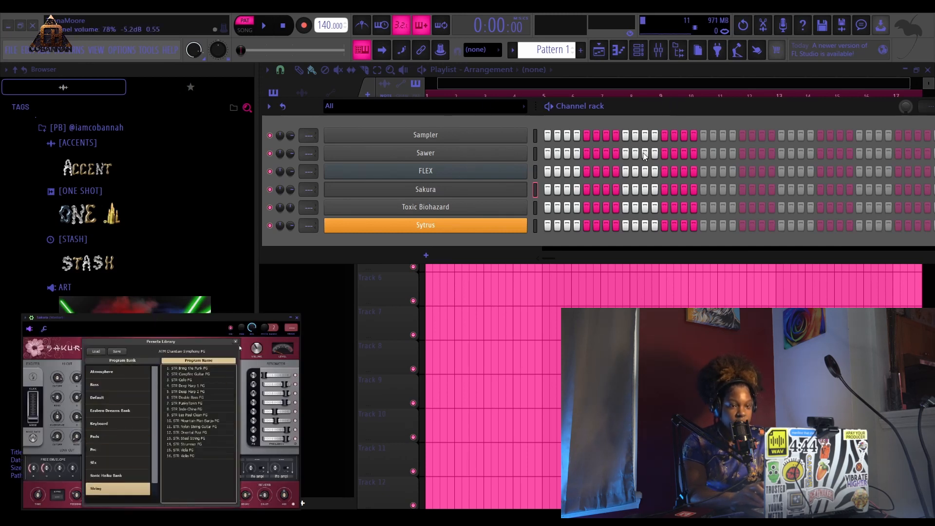
{"action": "left_click", "coordinate": [296, 317]}
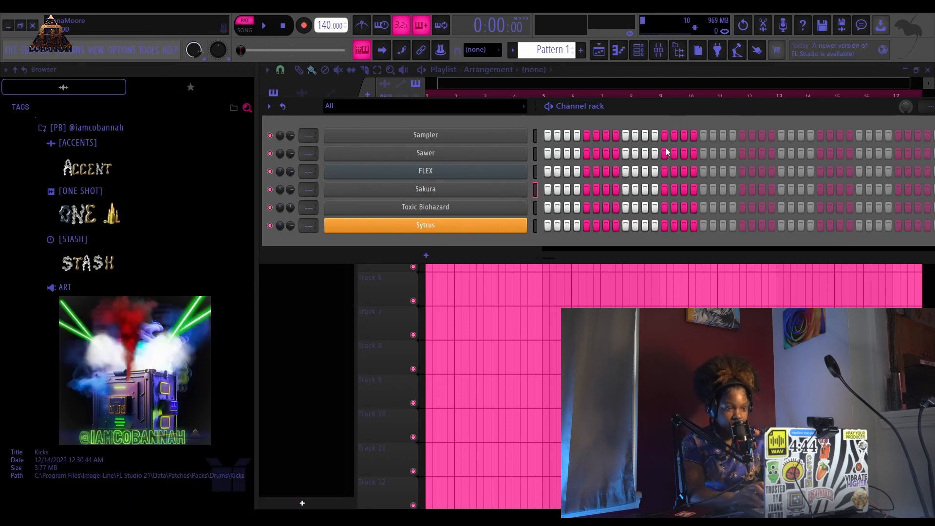
- Open the Toxic Biohazard plugin and browse its preset library
{"action": "left_click", "coordinate": [451, 213]}
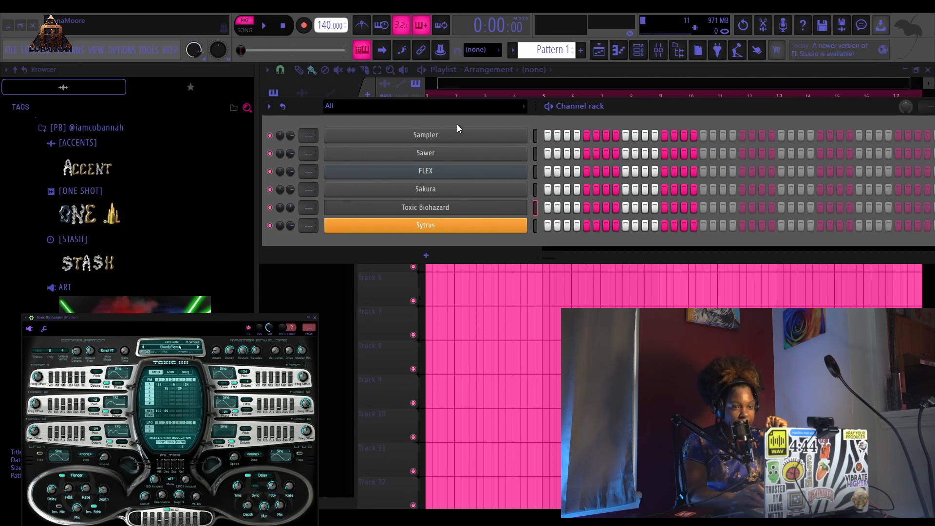
{"action": "left_click", "coordinate": [177, 348]}
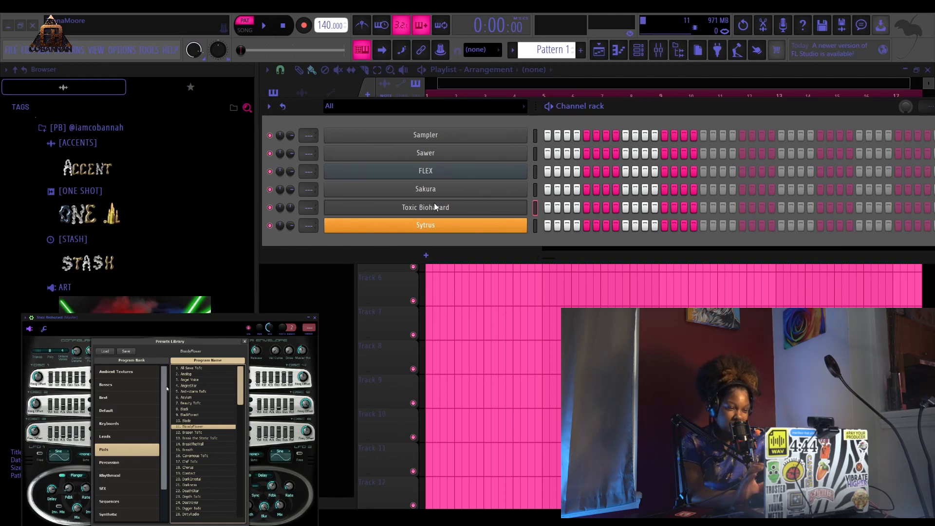
{"action": "left_click", "coordinate": [720, 75]}
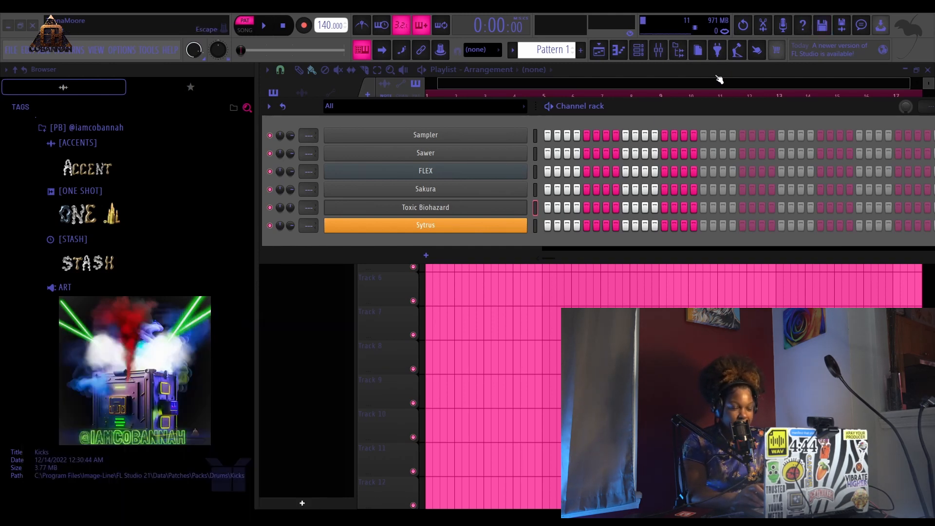
- Open and close the Sytrus and Toxic Biohazard plugin windows
{"action": "left_click", "coordinate": [427, 227]}
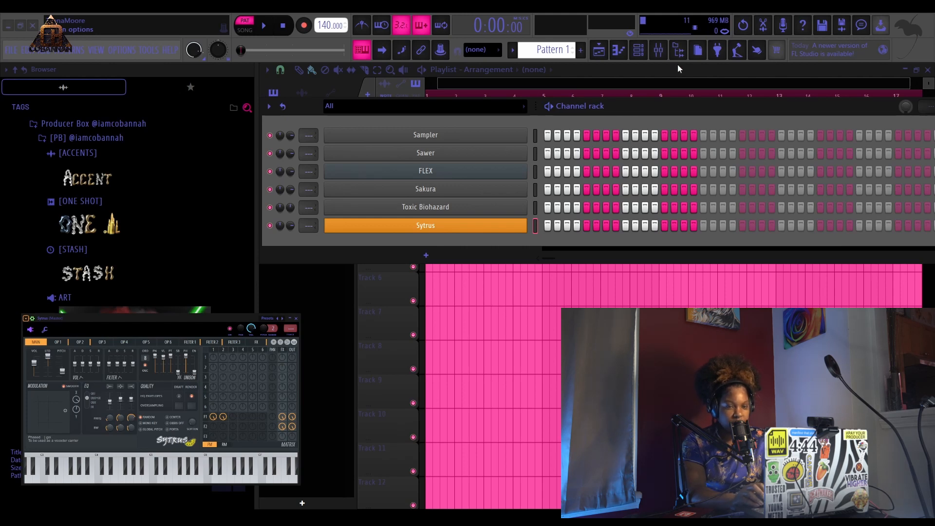
{"action": "left_click", "coordinate": [761, 85]}
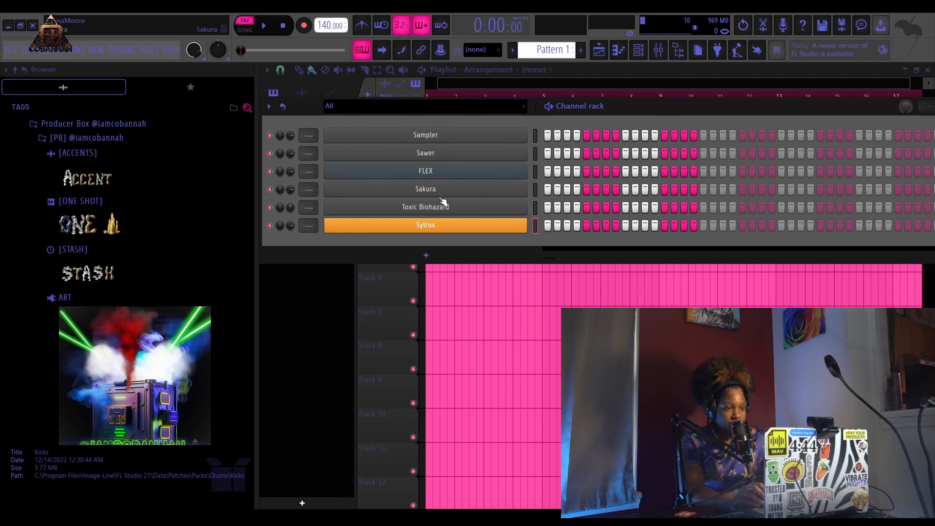
{"action": "left_click", "coordinate": [435, 212]}
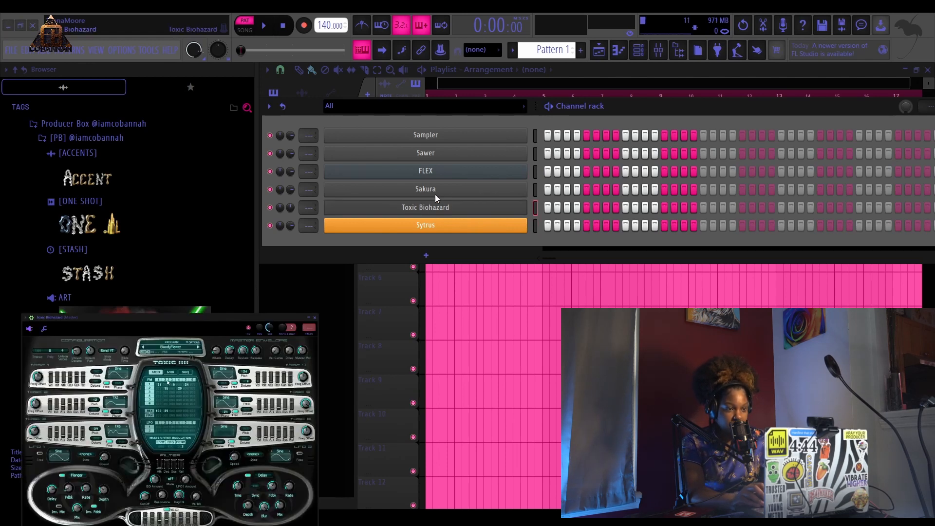
{"action": "left_click", "coordinate": [715, 79]}
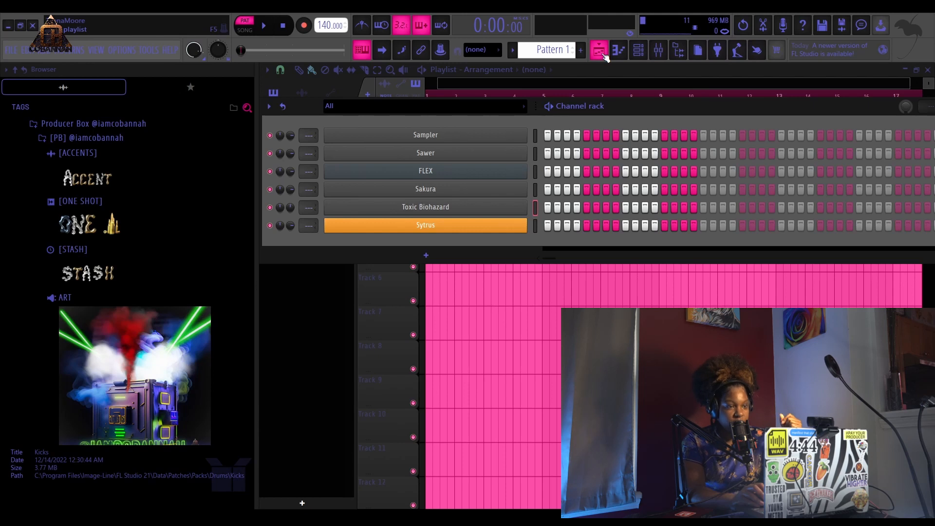
- Toggle between the playlist and channel rack windows and reposition the channel rack
{"action": "left_click", "coordinate": [603, 54]}
{"action": "left_click", "coordinate": [603, 54]}
{"action": "left_click", "coordinate": [603, 55]}
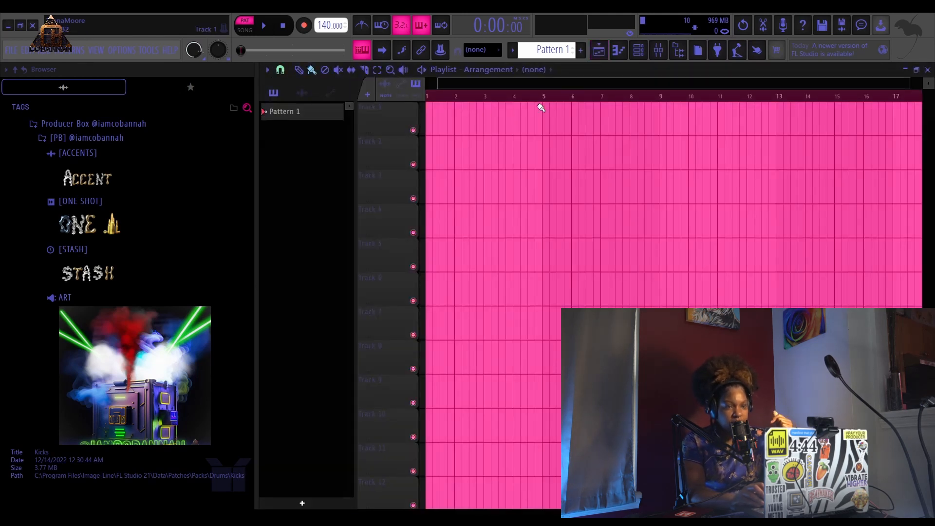
{"action": "left_click", "coordinate": [638, 52]}
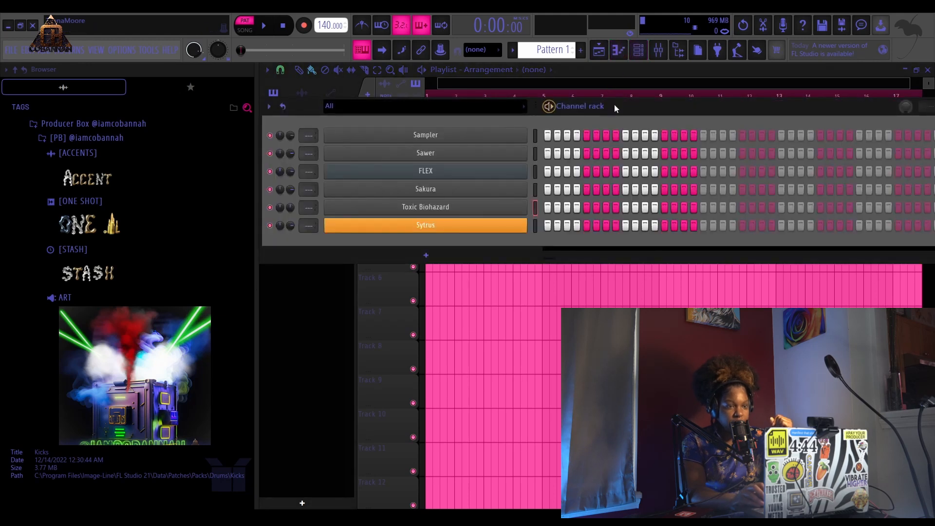
{"action": "left_click_drag", "start_coordinate": [647, 104], "coordinate": [595, 126]}
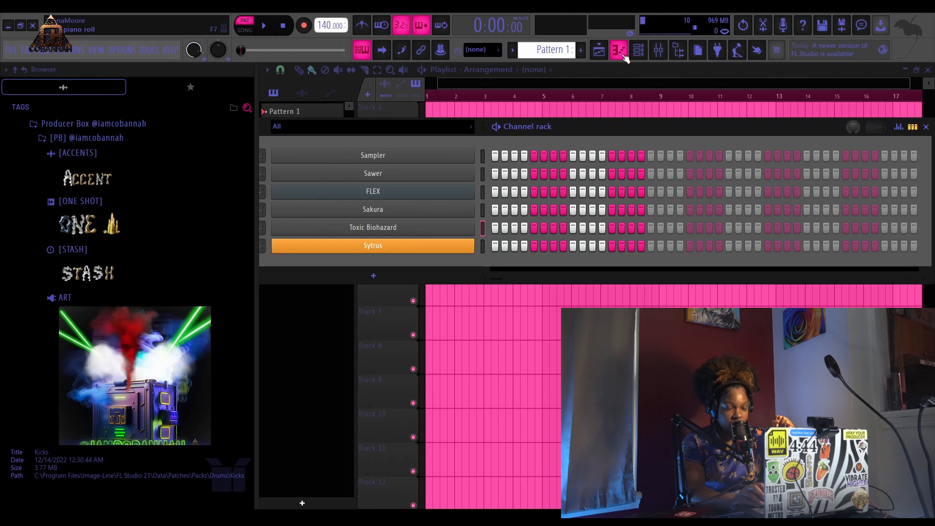
{"action": "left_click_drag", "start_coordinate": [580, 131], "coordinate": [595, 127]}
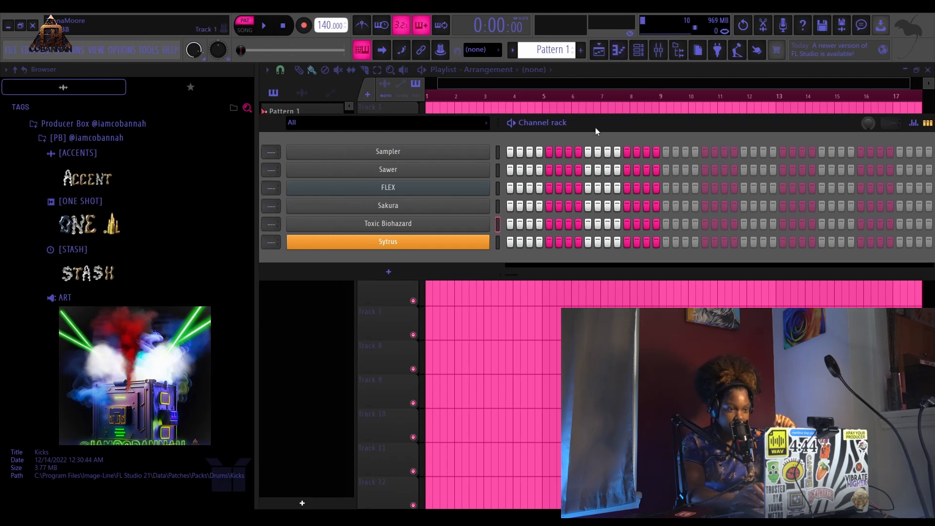
- View the Toxic Biohazard plugin and its piano roll, returning to the channel rack
{"action": "left_click", "coordinate": [387, 225]}
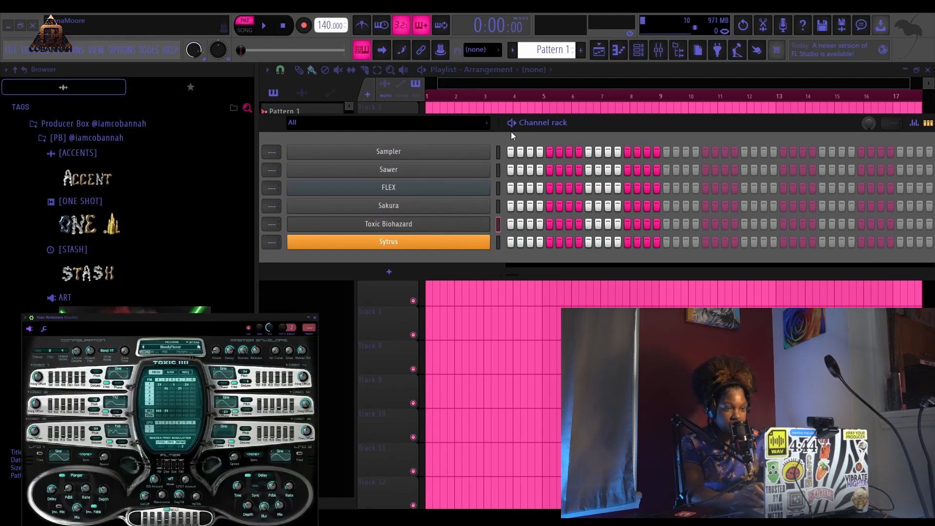
{"action": "left_click", "coordinate": [731, 82]}
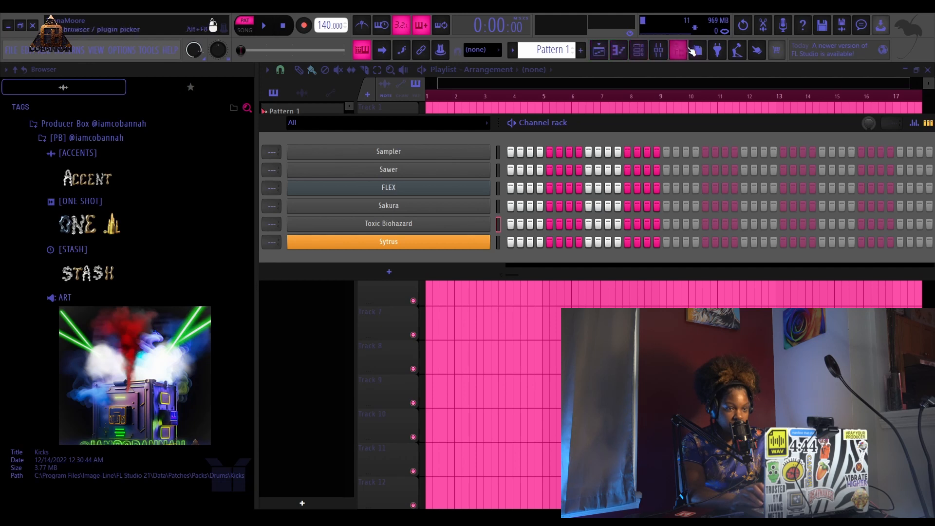
{"action": "left_click", "coordinate": [626, 50]}
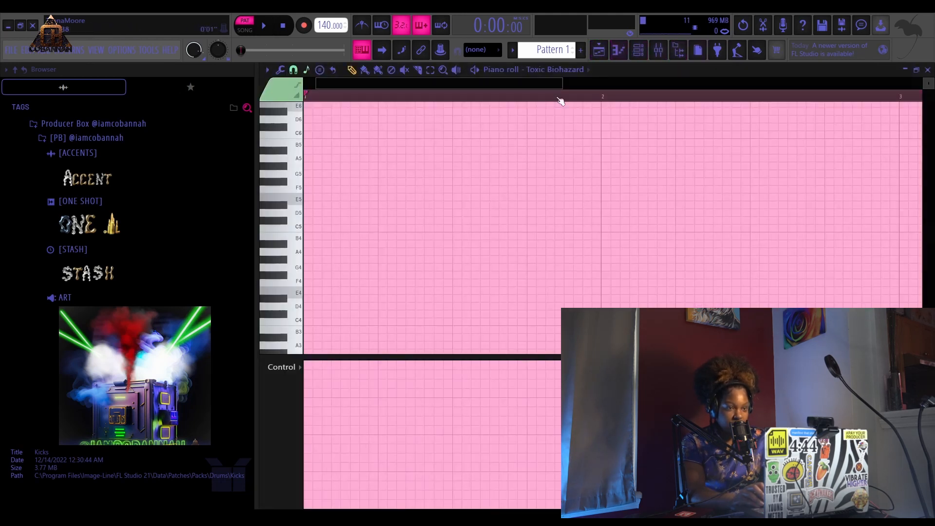
{"action": "left_click", "coordinate": [599, 50]}
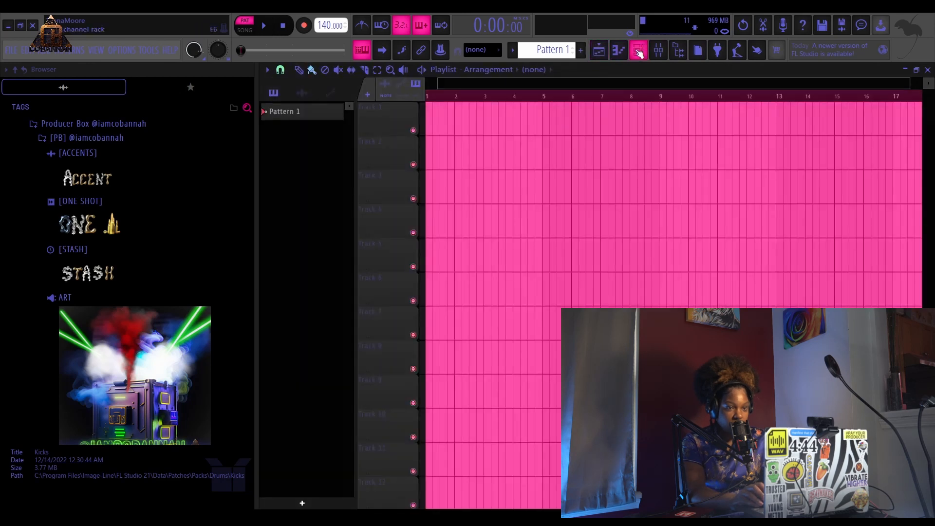
{"action": "left_click", "coordinate": [638, 54]}
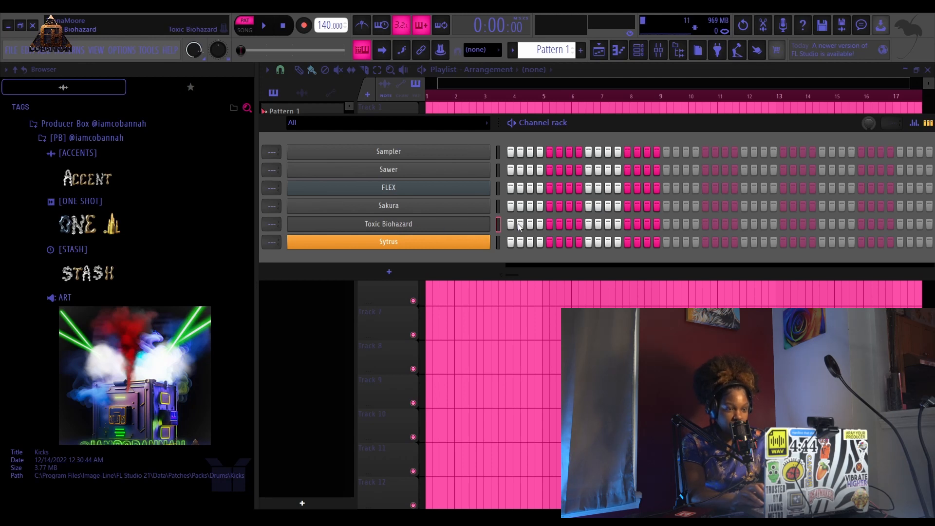
- Select the Toxic Biohazard channel and open it in the piano roll
{"action": "left_click", "coordinate": [462, 205]}
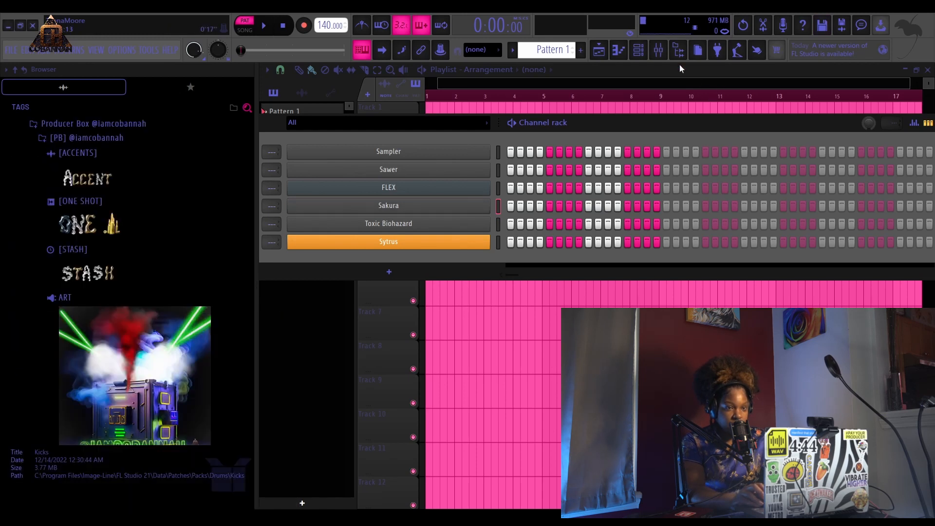
{"action": "left_click", "coordinate": [407, 224]}
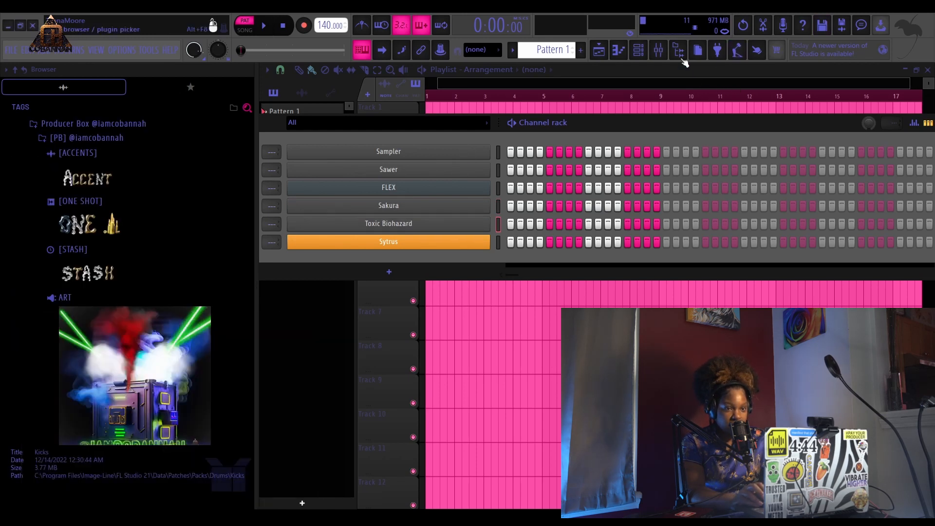
{"action": "left_click", "coordinate": [640, 53]}
{"action": "left_click", "coordinate": [640, 51]}
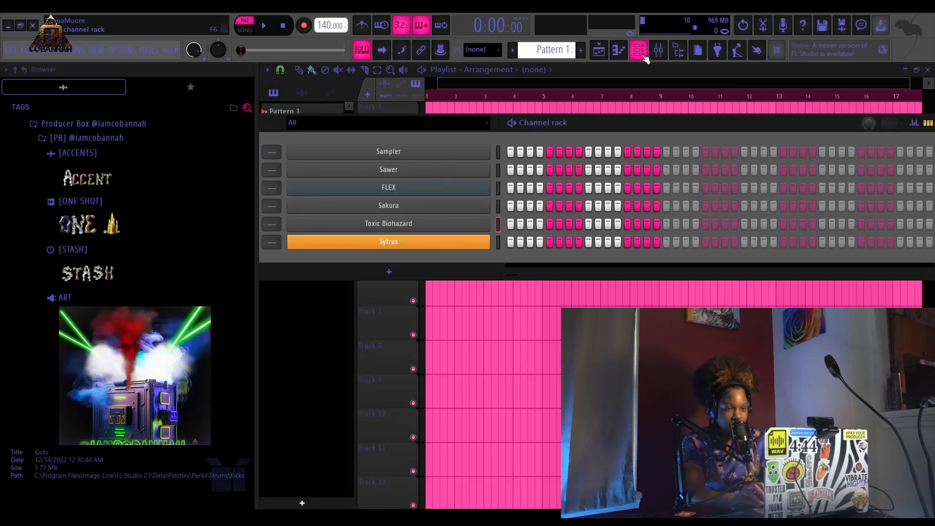
{"action": "left_click", "coordinate": [618, 49]}
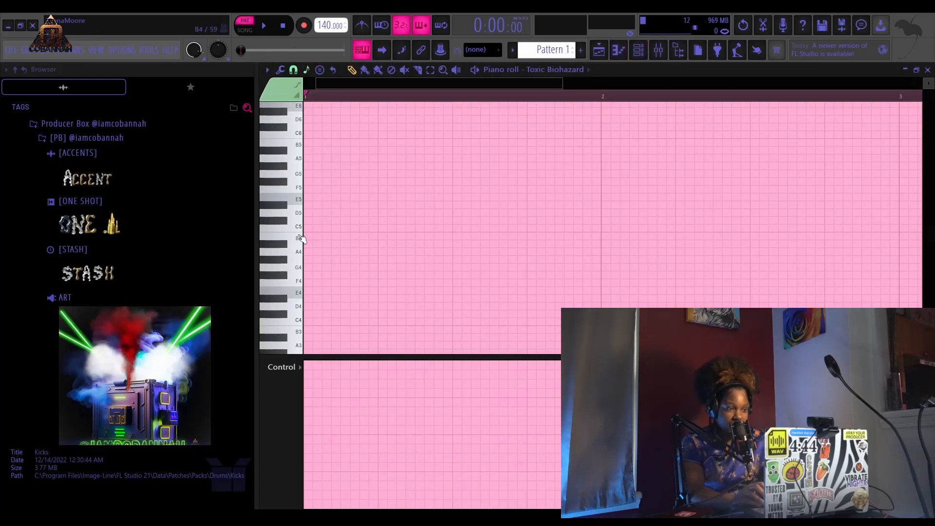
{"action": "left_click_drag", "start_coordinate": [562, 82], "coordinate": [674, 79]}
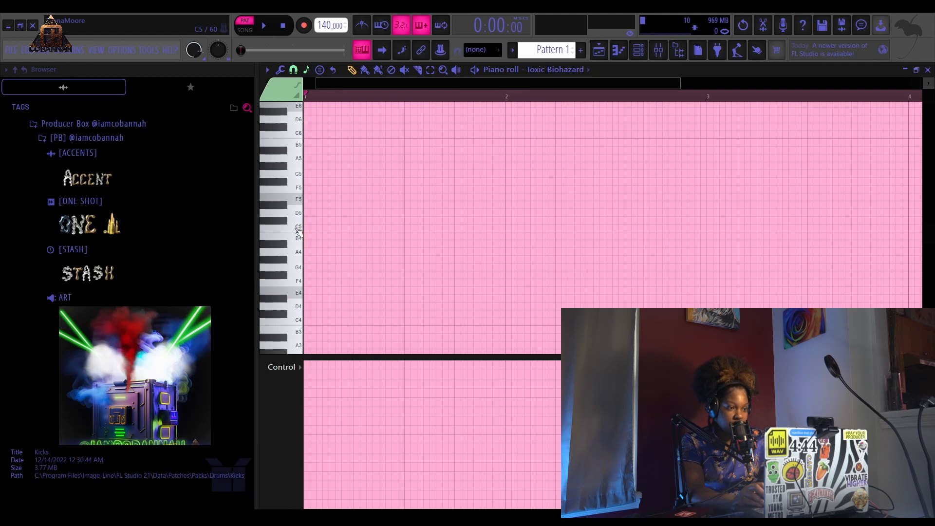
- Place a C5 note at the start of the Toxic Biohazard piano roll and a G#4 note after it, then play them
{"action": "left_click", "coordinate": [307, 229]}
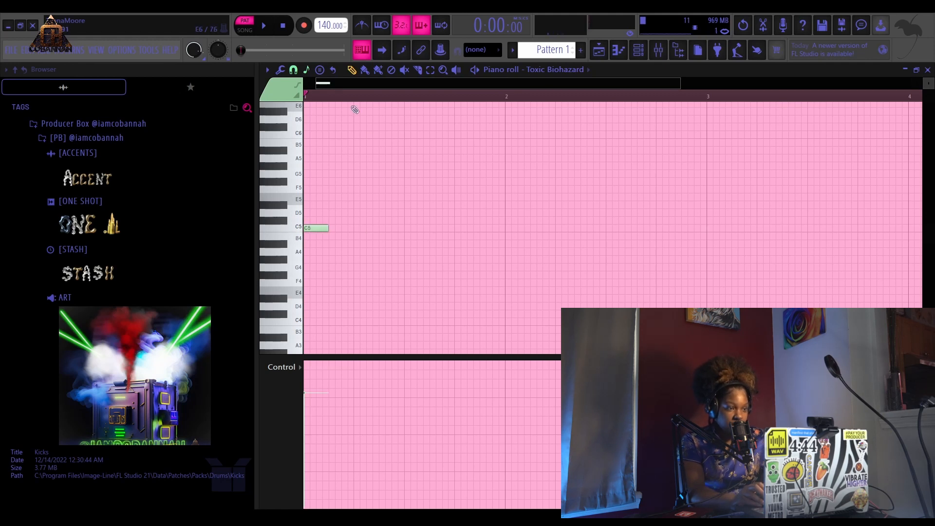
{"action": "scroll", "coordinate": [341, 99], "scroll_direction": "up", "scroll_amount": 2}
{"action": "scroll", "coordinate": [341, 98], "scroll_direction": "up", "scroll_amount": 1}
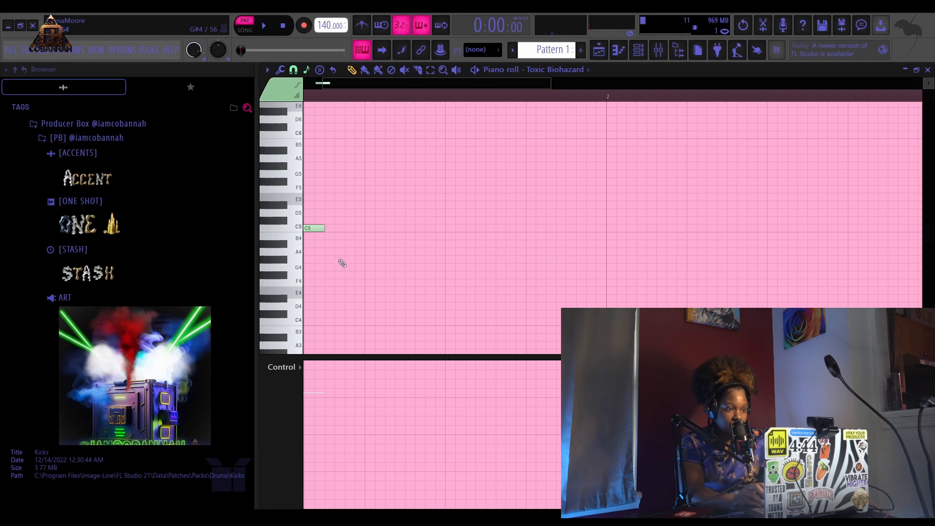
{"action": "left_click_drag", "start_coordinate": [342, 264], "coordinate": [380, 261]}
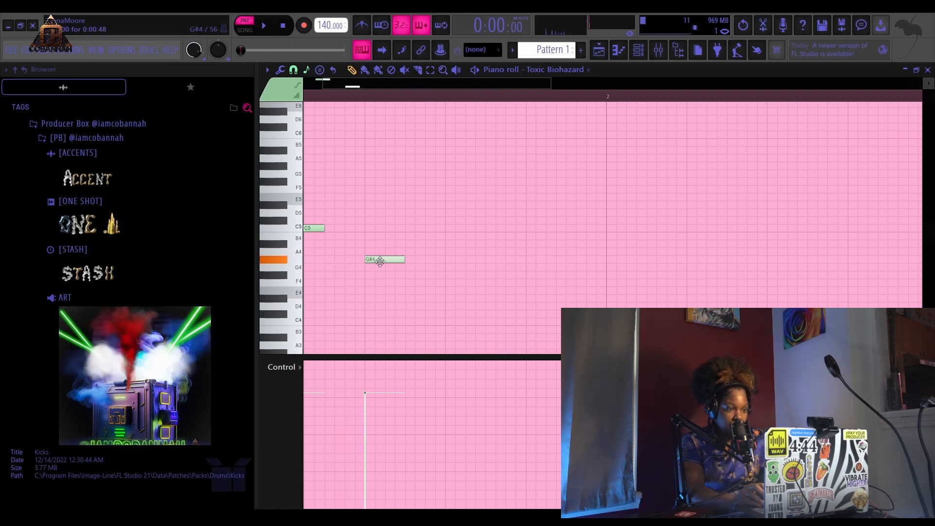
{"action": "key", "text": "space"}
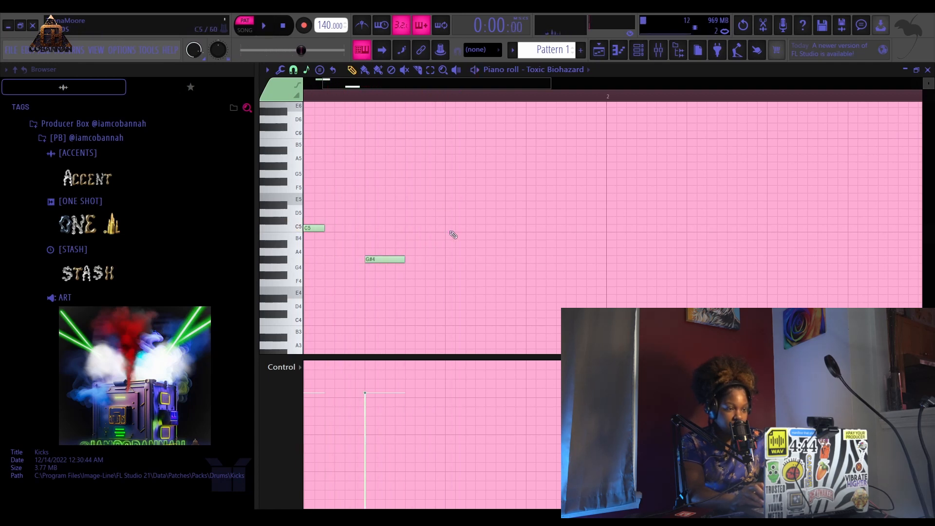
- Add a second alternating C5 and G#4 note pair within the first bar and play back the melody
{"action": "left_click", "coordinate": [450, 228]}
{"action": "left_click", "coordinate": [531, 260]}
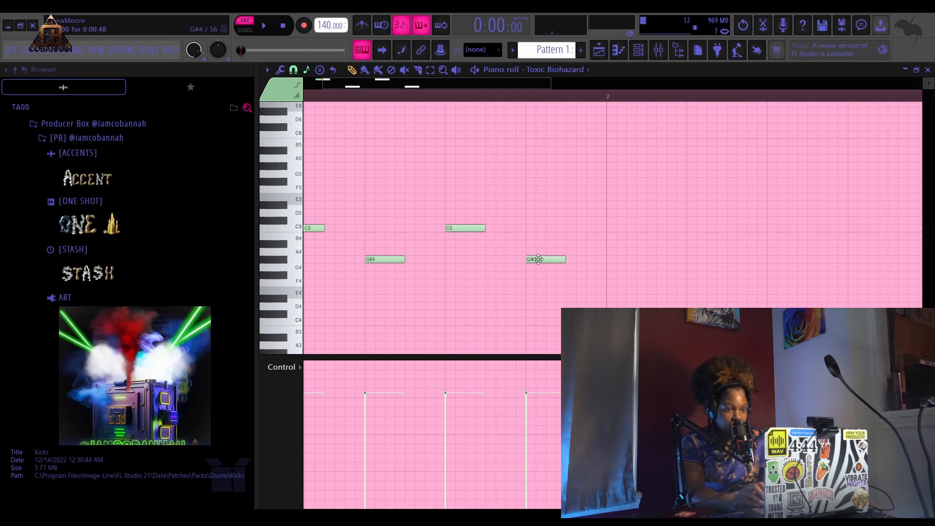
{"action": "scroll", "coordinate": [516, 97], "scroll_direction": "up", "scroll_amount": 2}
{"action": "scroll", "coordinate": [502, 104], "scroll_direction": "down", "scroll_amount": 3}
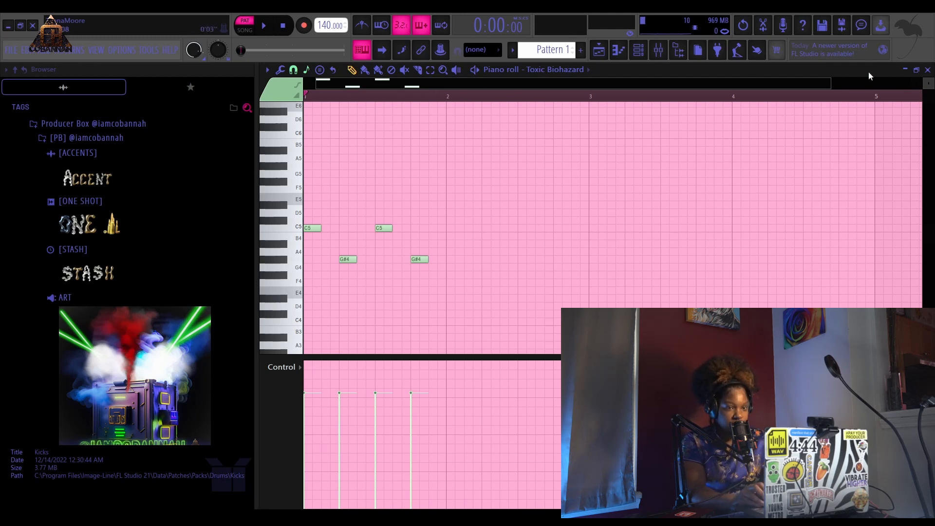
{"action": "key", "text": "space"}
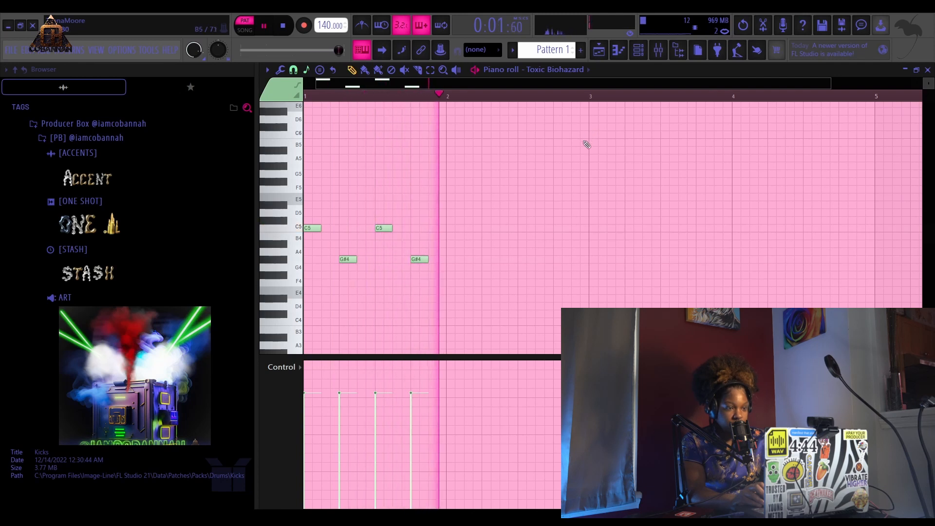
{"action": "key", "text": "space"}
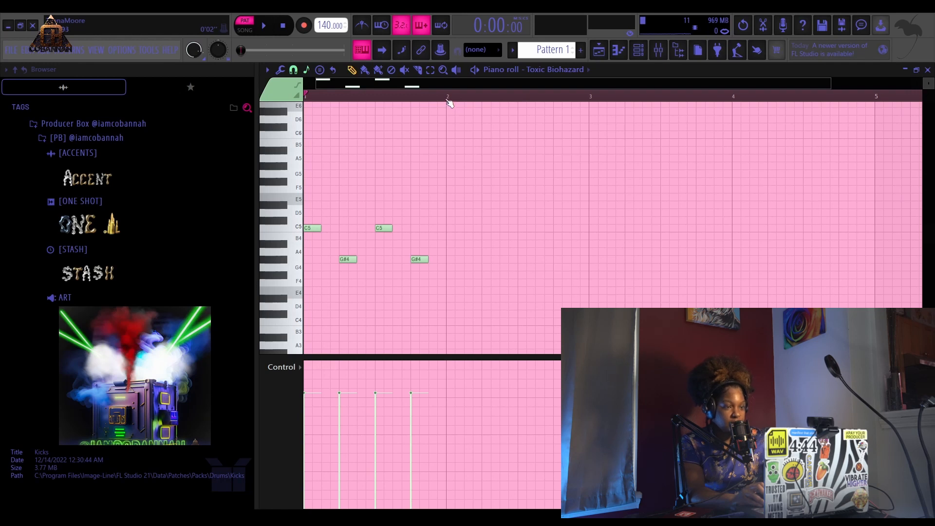
- Select the first bar of notes and duplicate it, then duplicate the two bars to fill four bars
{"action": "left_click_drag", "start_coordinate": [447, 99], "coordinate": [299, 106]}
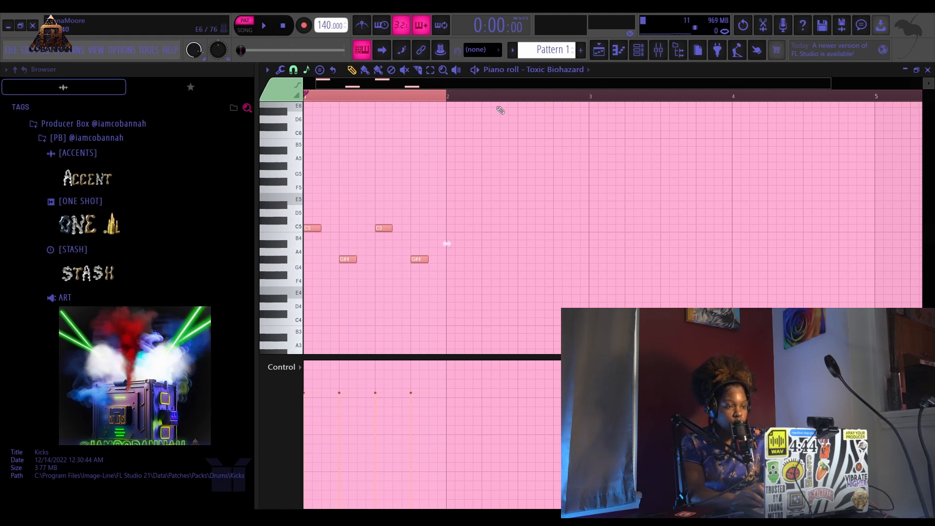
{"action": "key", "text": "ctrl+b"}
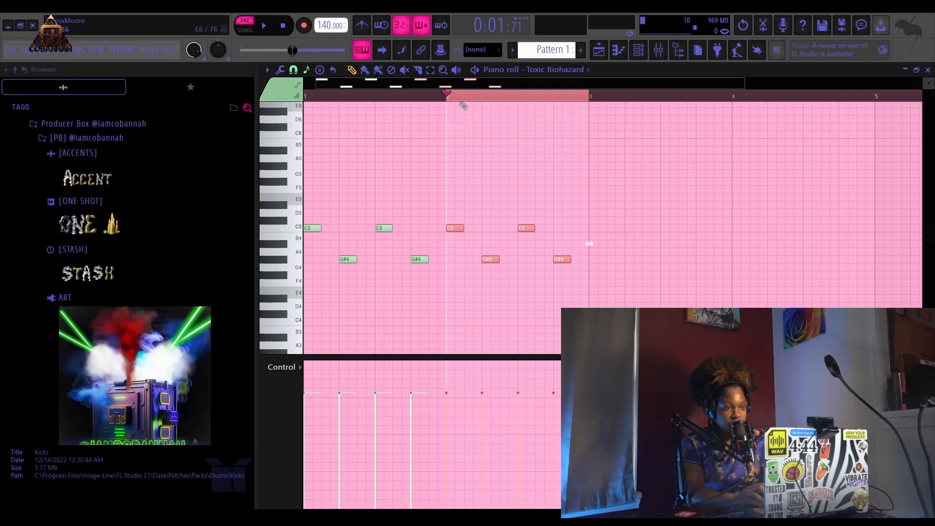
{"action": "left_click_drag", "start_coordinate": [452, 97], "coordinate": [223, 130]}
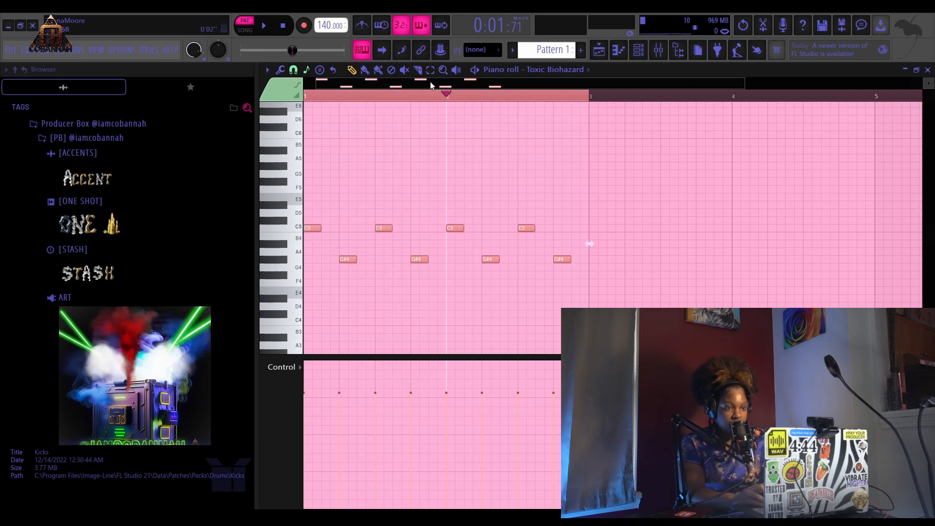
{"action": "key", "text": "ctrl+b"}
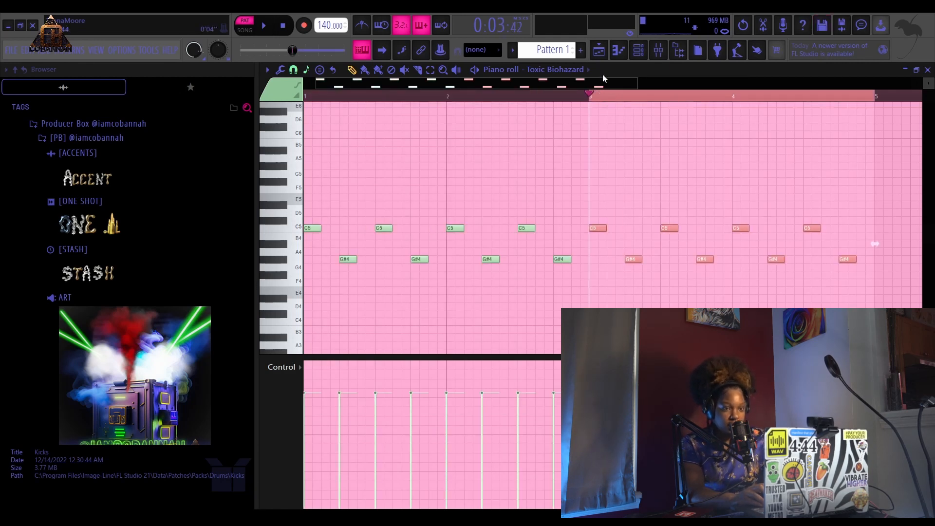
- Switch between the playlist, the channel rack and the mixer windows
{"action": "left_click", "coordinate": [602, 56]}
{"action": "left_click", "coordinate": [542, 125]}
{"action": "right_click", "coordinate": [572, 122]}
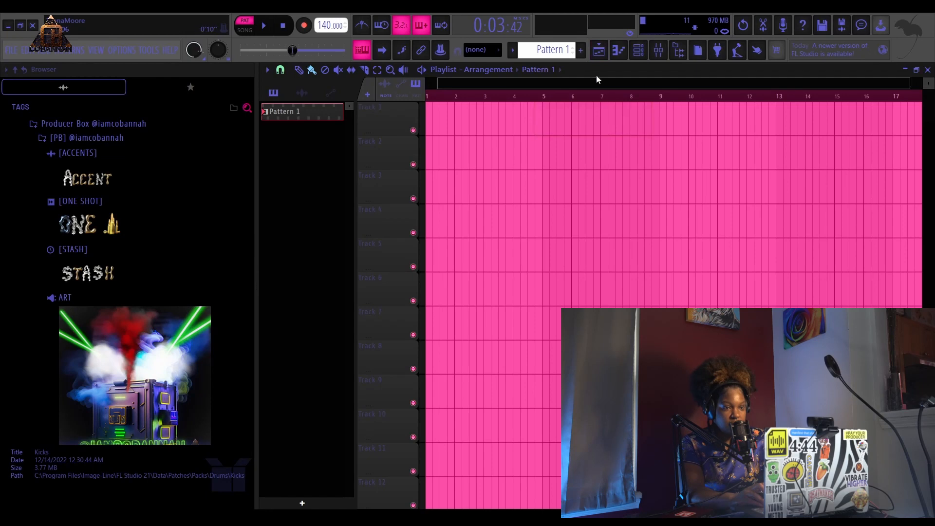
{"action": "left_click", "coordinate": [658, 50]}
{"action": "left_click", "coordinate": [638, 49]}
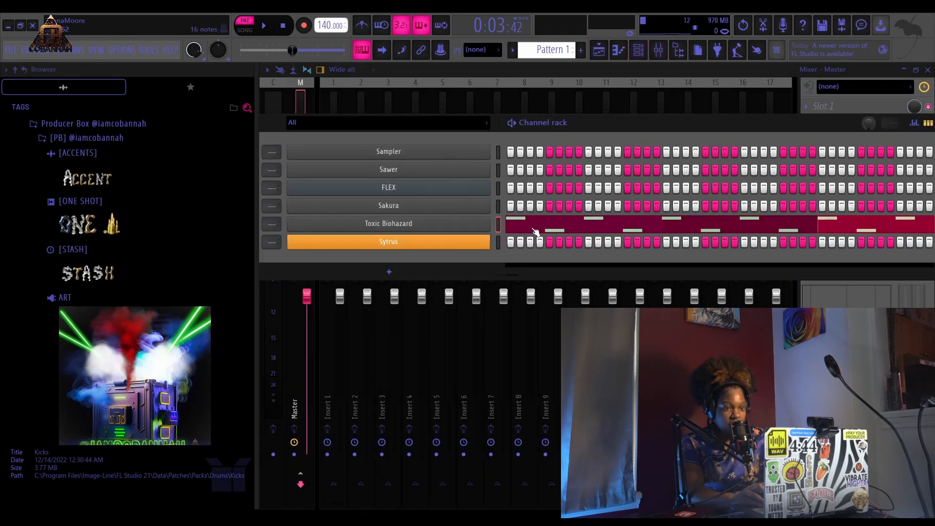
{"action": "left_click", "coordinate": [599, 51]}
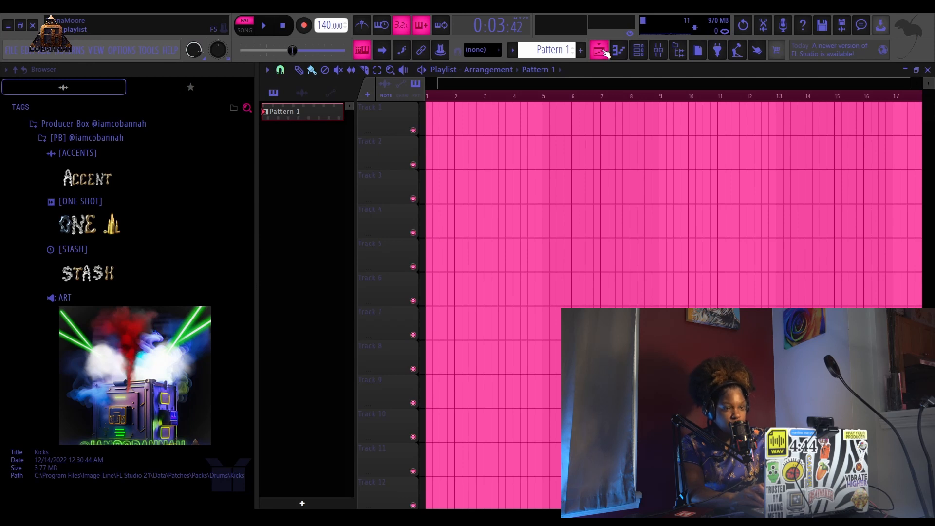
{"action": "left_click", "coordinate": [602, 51]}
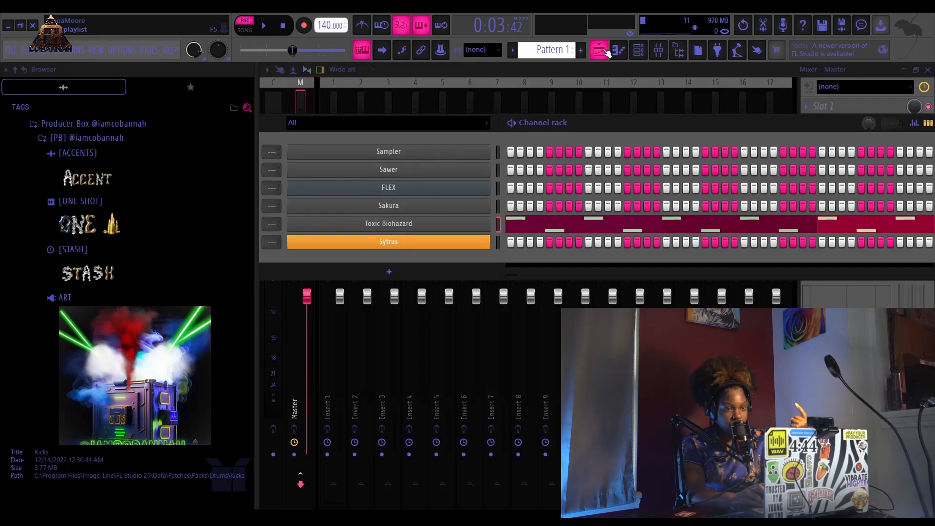
{"action": "left_click", "coordinate": [603, 51]}
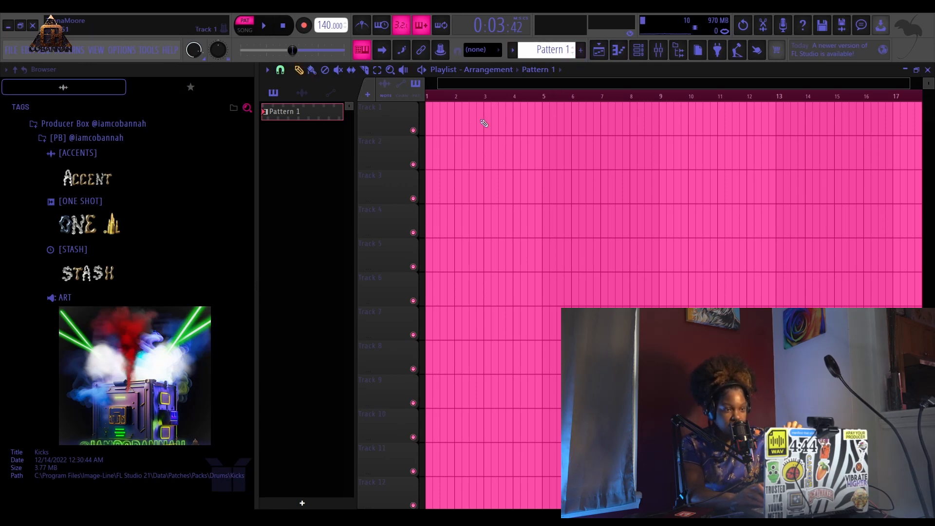
- Place Pattern 1 at the start of Track 1 in the playlist and play it back
{"action": "left_click_drag", "start_coordinate": [480, 124], "coordinate": [369, 97]}
{"action": "left_click", "coordinate": [447, 96]}
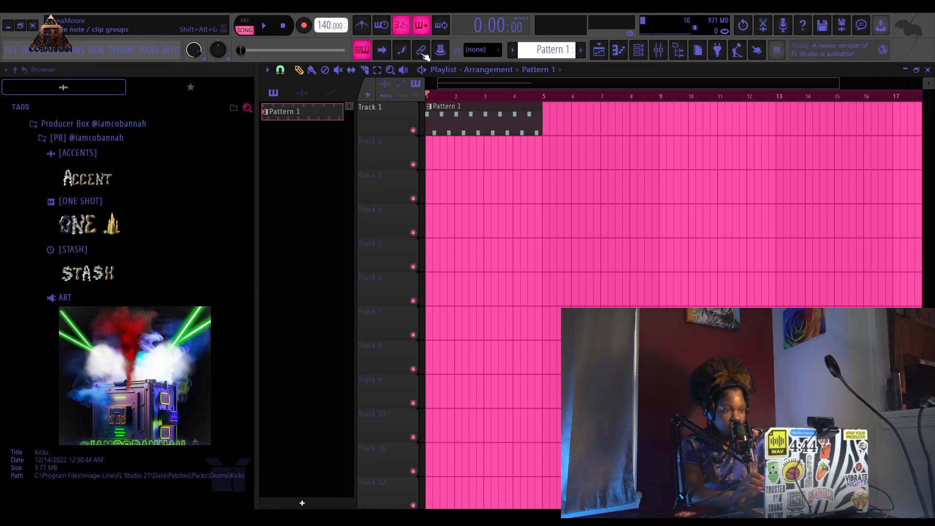
{"action": "key", "text": "space"}
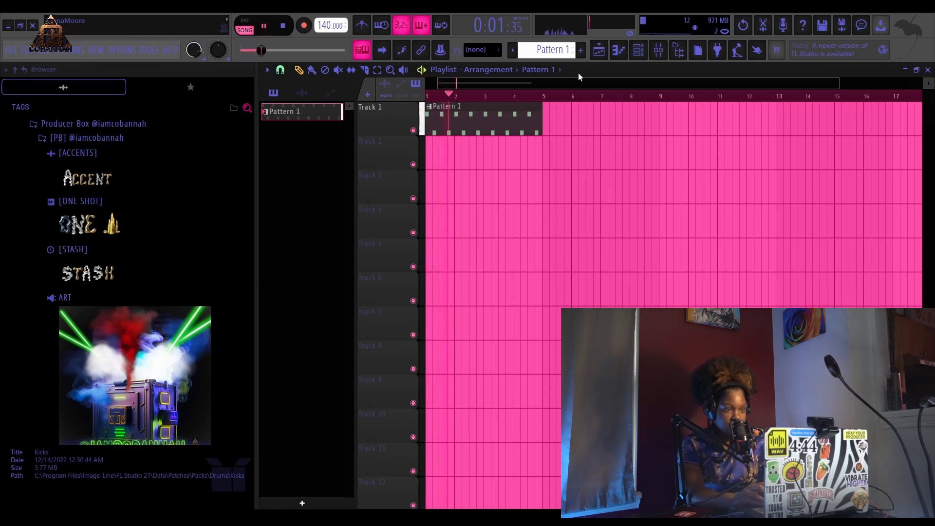
{"action": "key", "text": "space"}
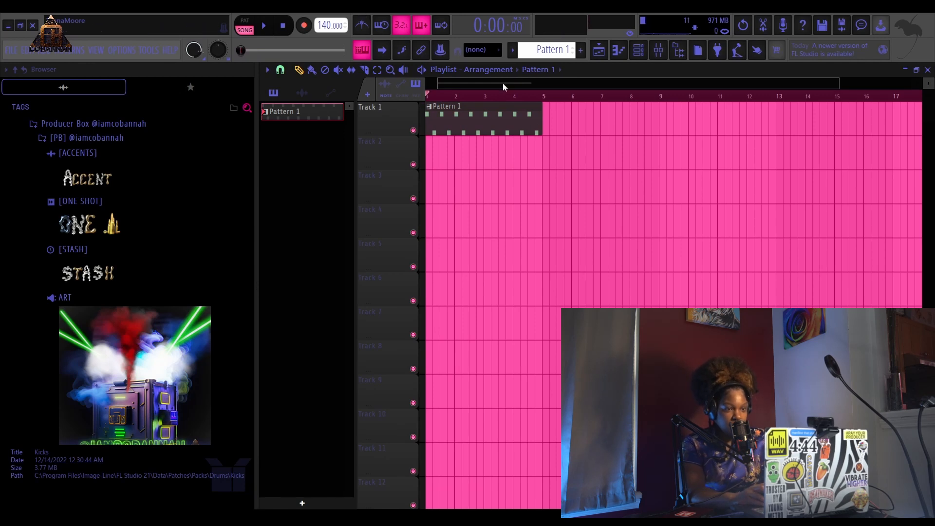
- Enable the metronome and play back the playlist arrangement
{"action": "left_click", "coordinate": [638, 51]}
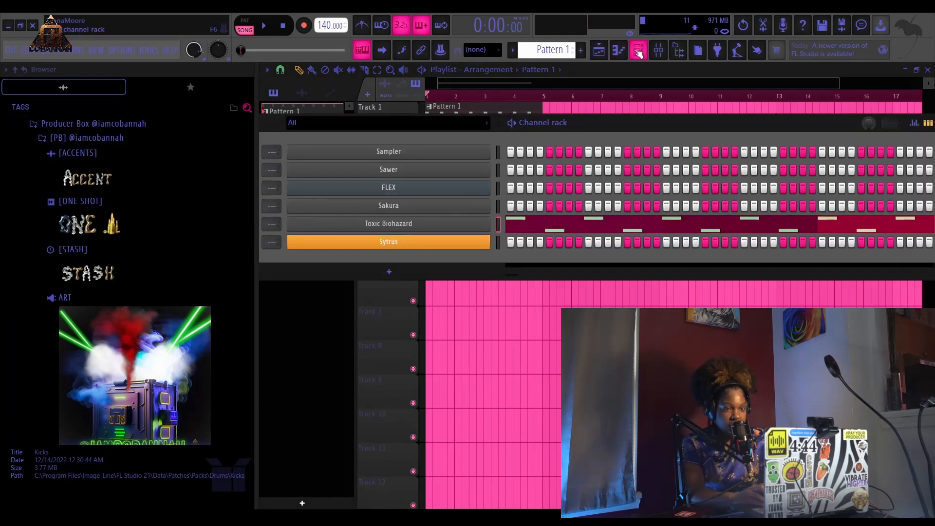
{"action": "left_click", "coordinate": [638, 50]}
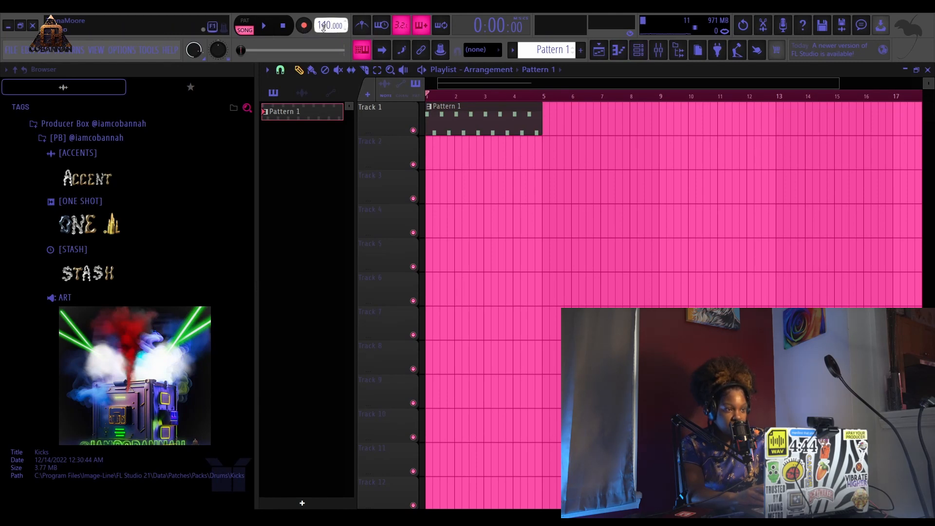
{"action": "left_click", "coordinate": [365, 26]}
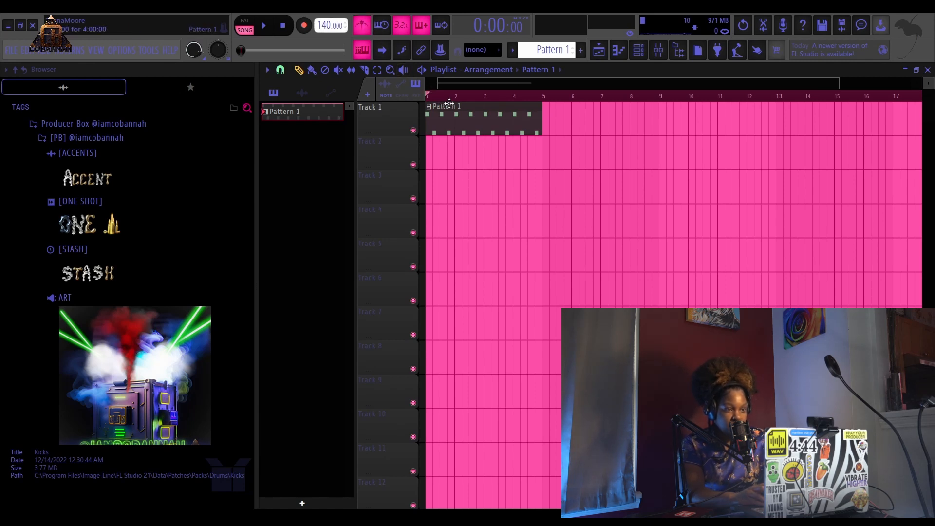
{"action": "key", "text": "space"}
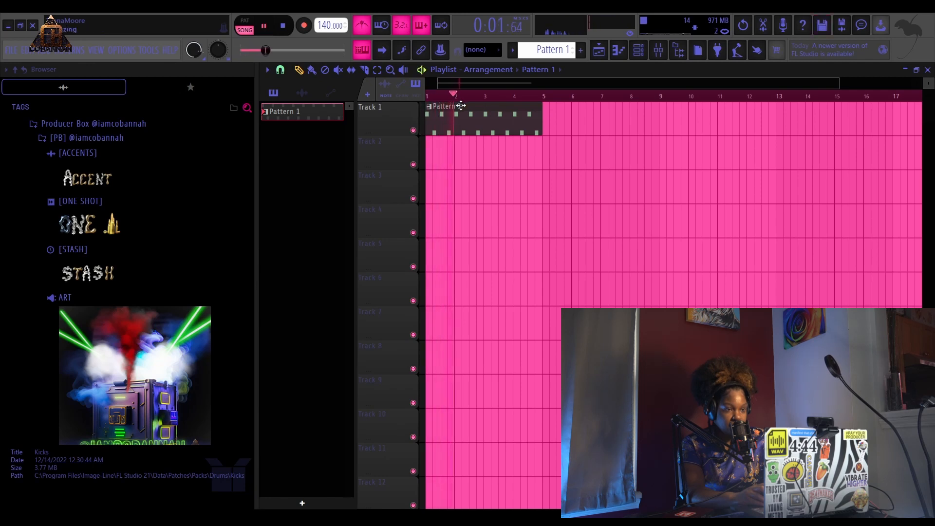
{"action": "key", "text": "space"}
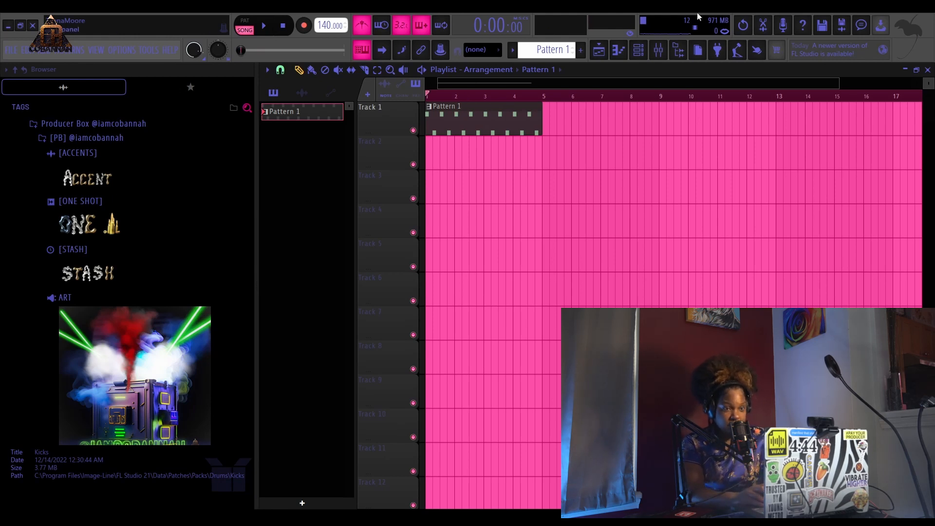
- Open the Toxic Biohazard piano roll, select all four bars of notes, and return to the playlist
{"action": "left_click", "coordinate": [638, 51]}
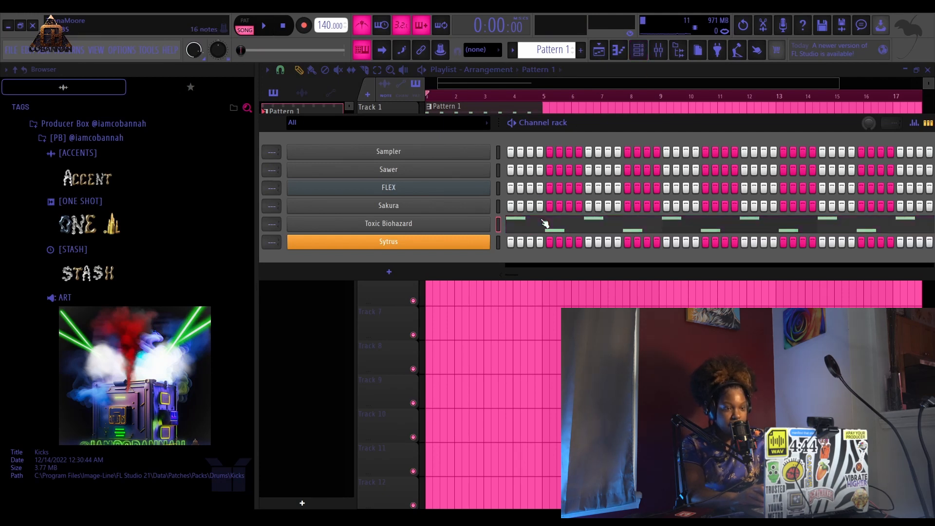
{"action": "left_click", "coordinate": [635, 51]}
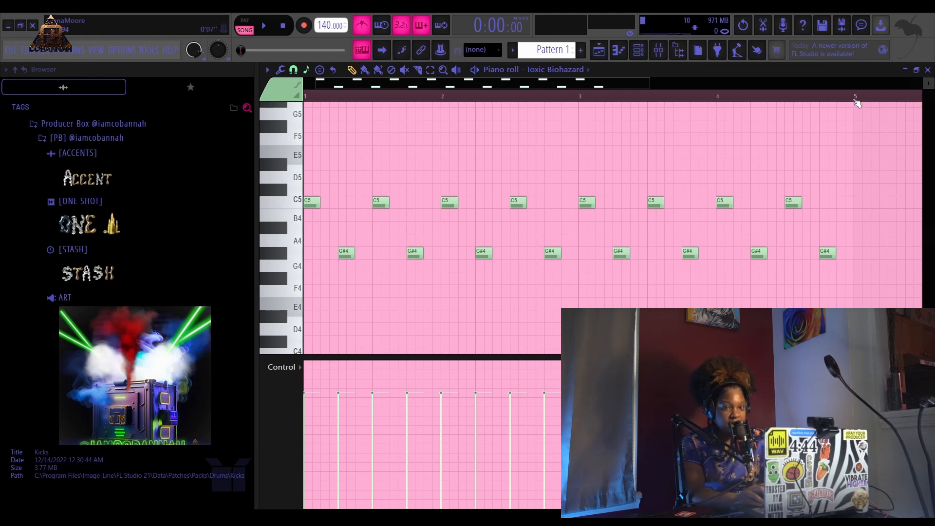
{"action": "left_click_drag", "start_coordinate": [855, 98], "coordinate": [80, 153]}
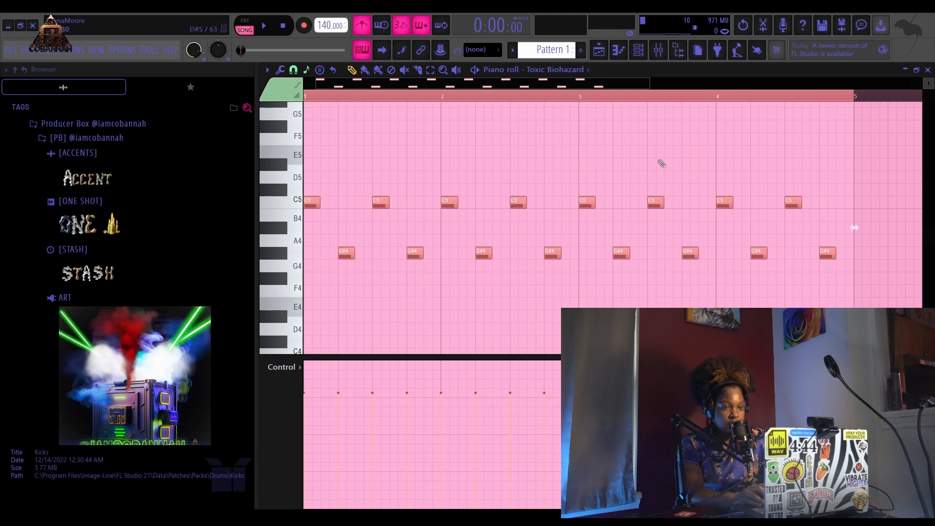
{"action": "left_click", "coordinate": [599, 49]}
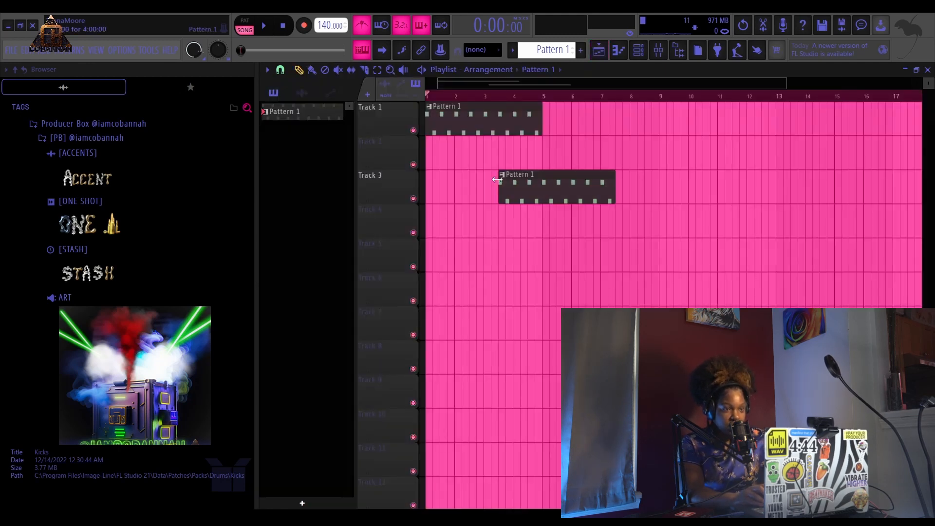
{"action": "left_click", "coordinate": [544, 104]}
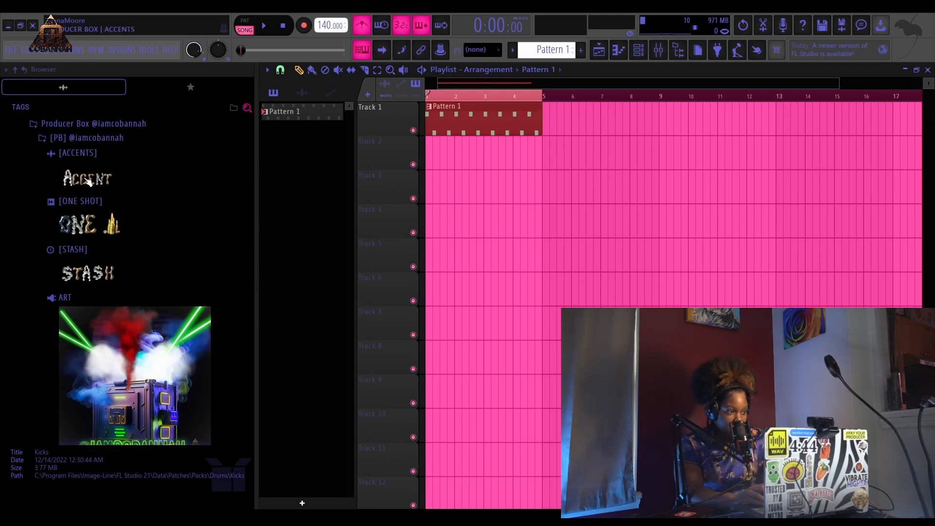
- Browse the Producer Box ACCENTS, ONE SHOT and STASH folders and scroll through the STASH samples
{"action": "left_click", "coordinate": [110, 181]}
{"action": "left_click", "coordinate": [106, 149]}
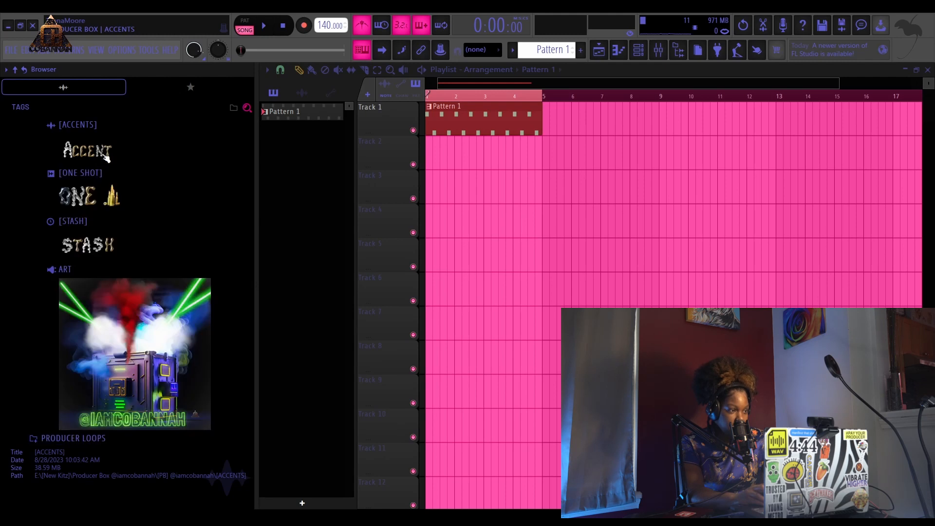
{"action": "left_click", "coordinate": [109, 192]}
{"action": "left_click", "coordinate": [109, 156]}
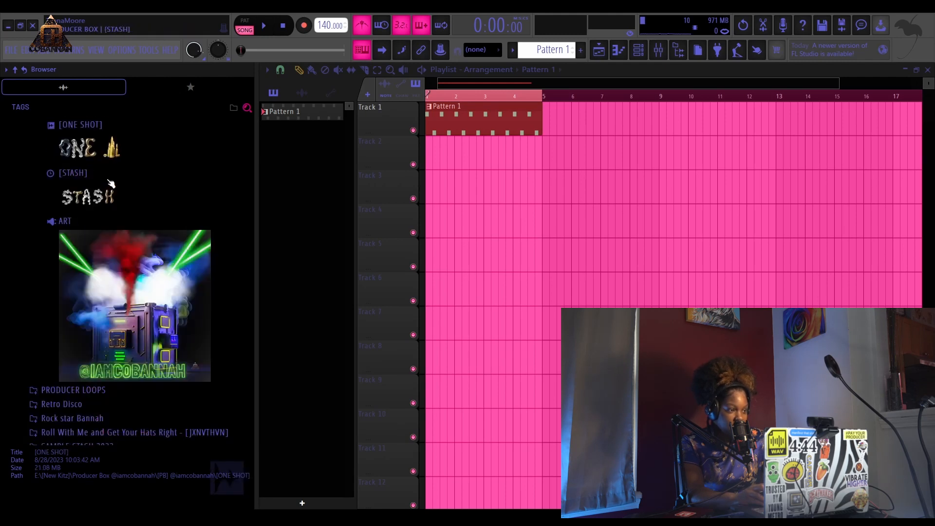
{"action": "left_click", "coordinate": [97, 197]}
{"action": "scroll", "coordinate": [100, 175], "scroll_direction": "down", "scroll_amount": 5}
{"action": "scroll", "coordinate": [100, 176], "scroll_direction": "down", "scroll_amount": 3}
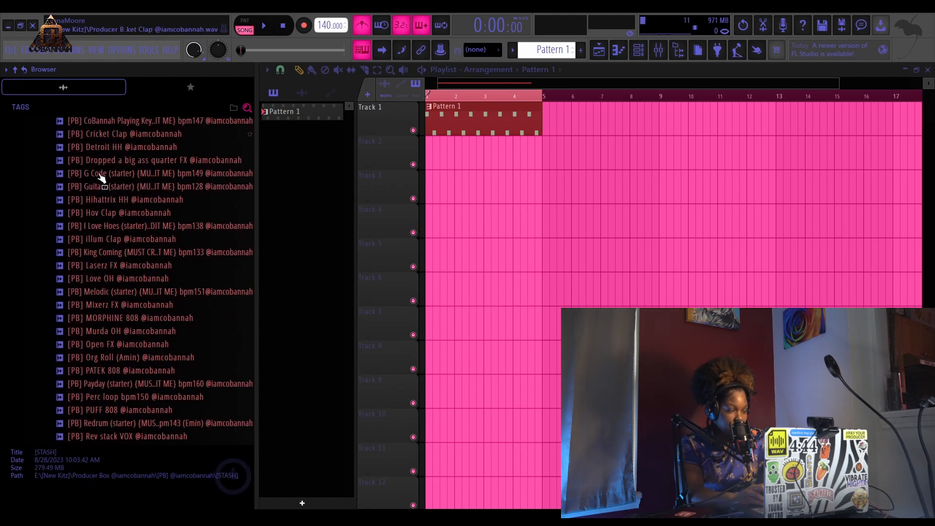
{"action": "scroll", "coordinate": [143, 219], "scroll_direction": "up", "scroll_amount": 3}
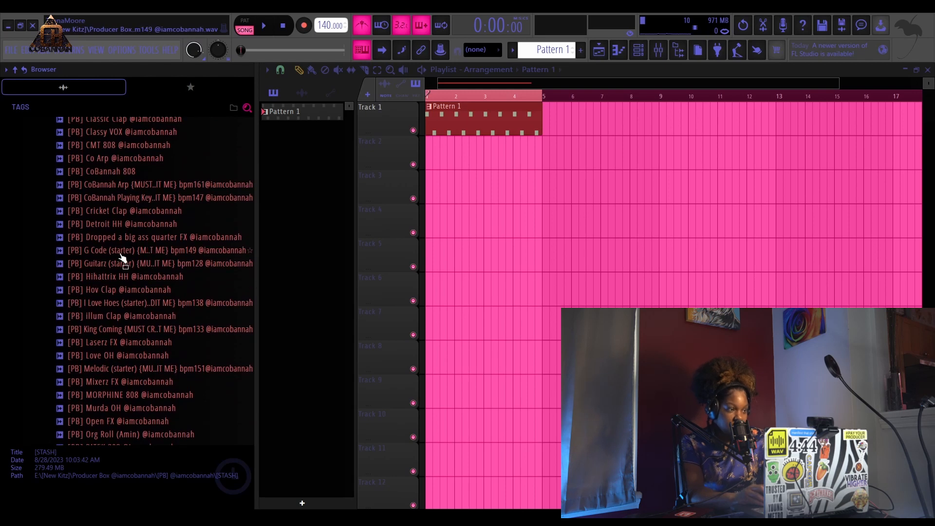
{"action": "scroll", "coordinate": [125, 259], "scroll_direction": "down", "scroll_amount": 4}
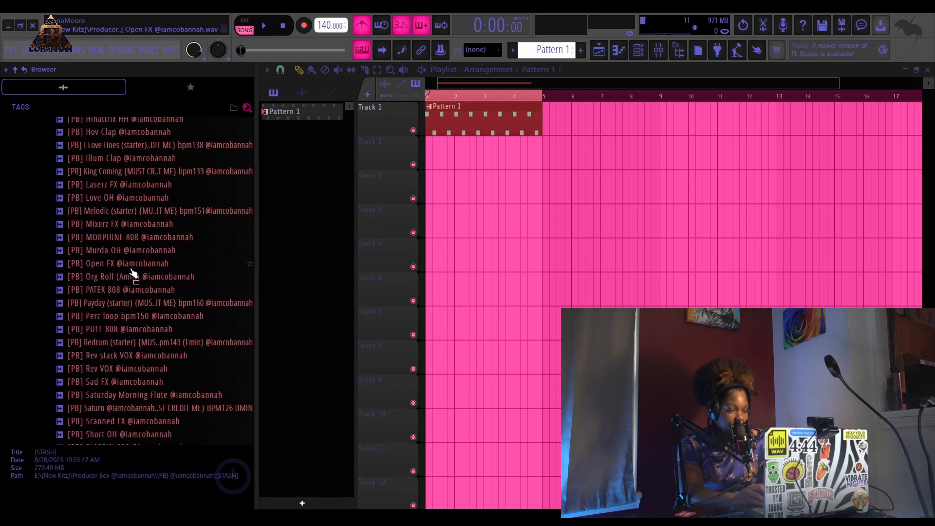
- Preview samples in the Producer Box STASH folder, including CoBannah Arp and Classic Clap
{"action": "scroll", "coordinate": [138, 263], "scroll_direction": "up", "scroll_amount": 7}
{"action": "left_click", "coordinate": [138, 263]}
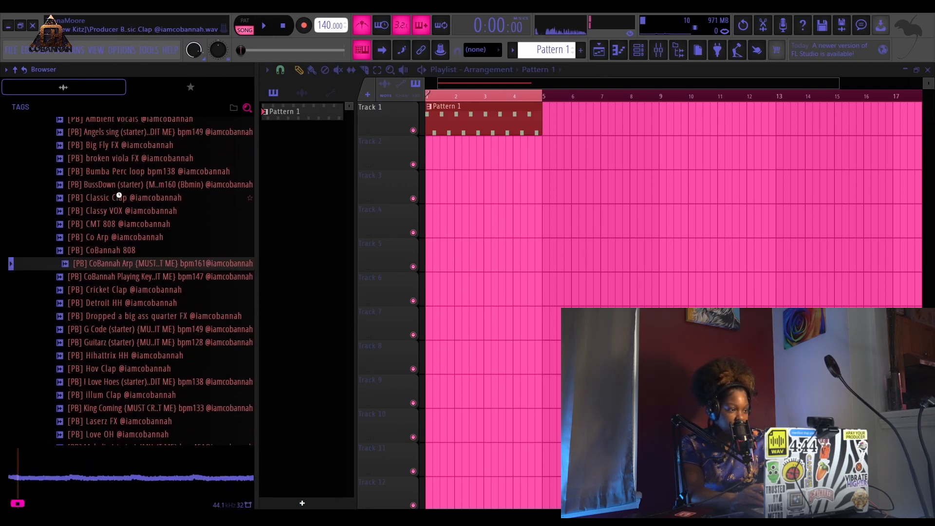
{"action": "left_click", "coordinate": [126, 194]}
{"action": "scroll", "coordinate": [136, 180], "scroll_direction": "up", "scroll_amount": 1}
{"action": "key", "text": "space"}
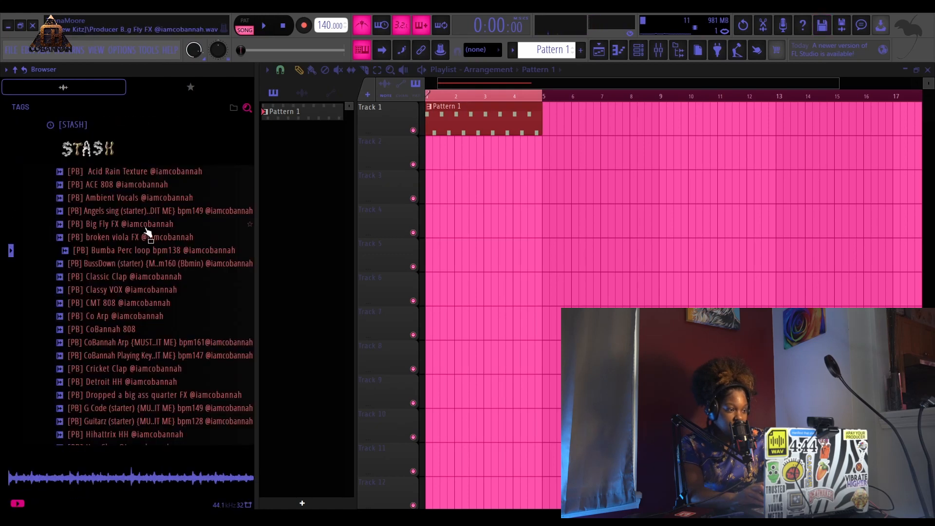
{"action": "scroll", "coordinate": [146, 292], "scroll_direction": "down", "scroll_amount": 5}
{"action": "scroll", "coordinate": [150, 302], "scroll_direction": "down", "scroll_amount": 12}
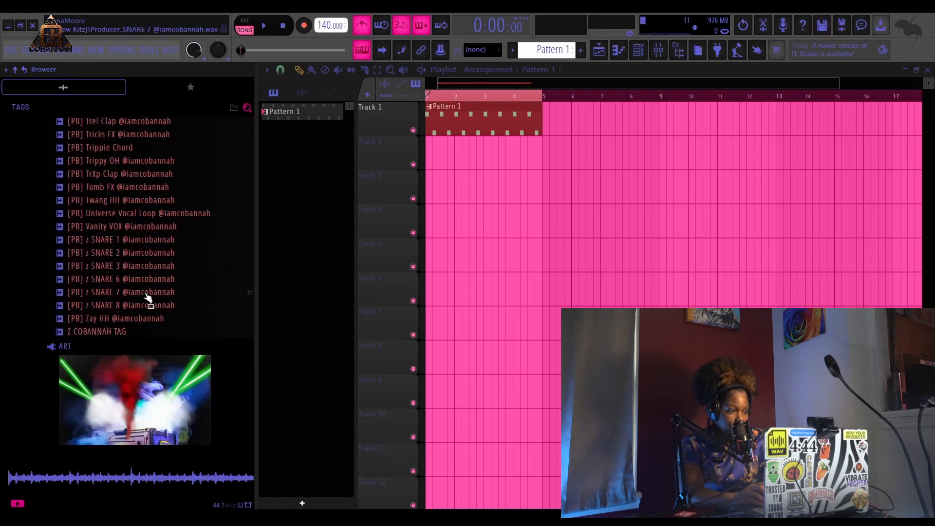
{"action": "scroll", "coordinate": [149, 297], "scroll_direction": "up", "scroll_amount": 6}
{"action": "scroll", "coordinate": [146, 291], "scroll_direction": "up", "scroll_amount": 1}
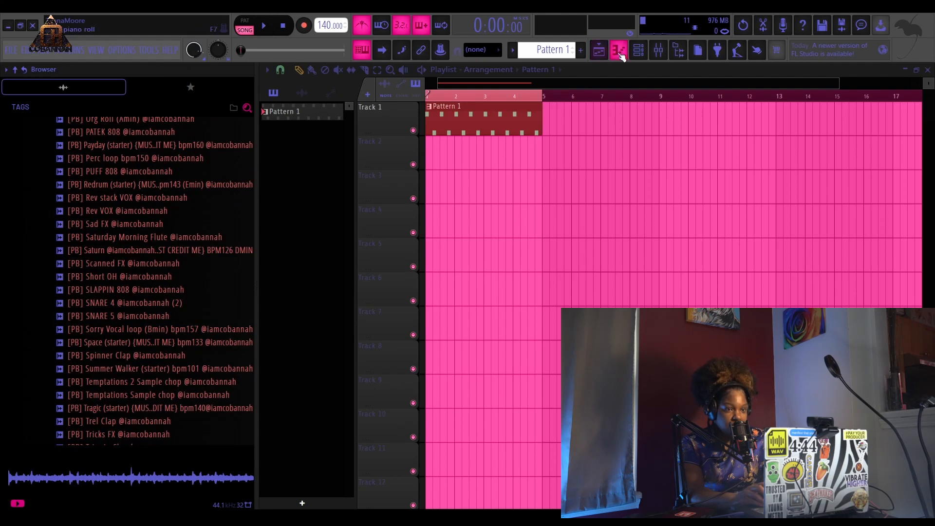
- Open and close the Toxic Biohazard plugin window, then play and stop the playlist
{"action": "left_click", "coordinate": [618, 49]}
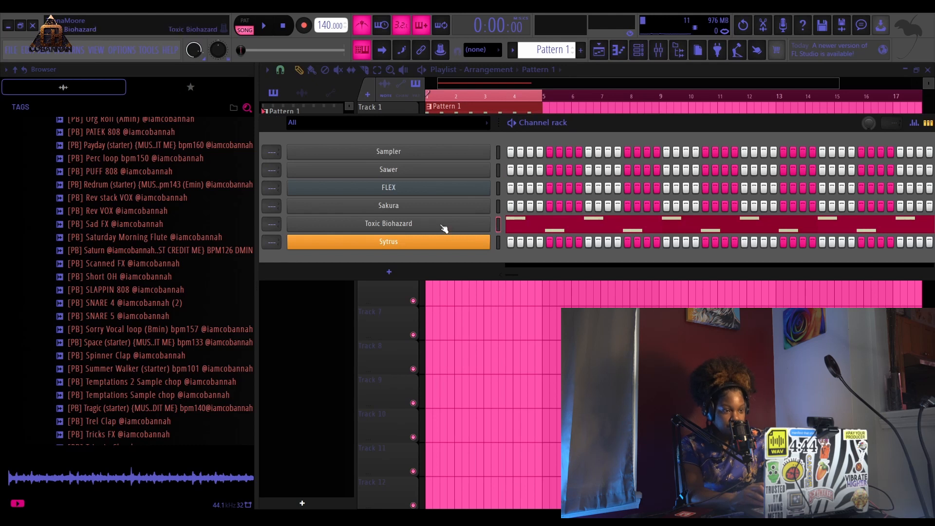
{"action": "left_click", "coordinate": [479, 228]}
{"action": "left_click", "coordinate": [638, 49]}
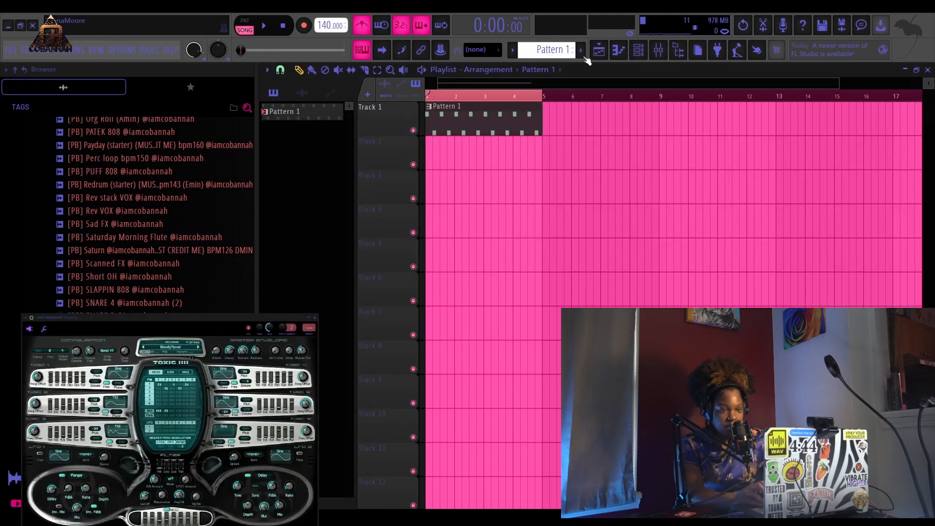
{"action": "key", "text": "Escape"}
{"action": "key", "text": "space"}
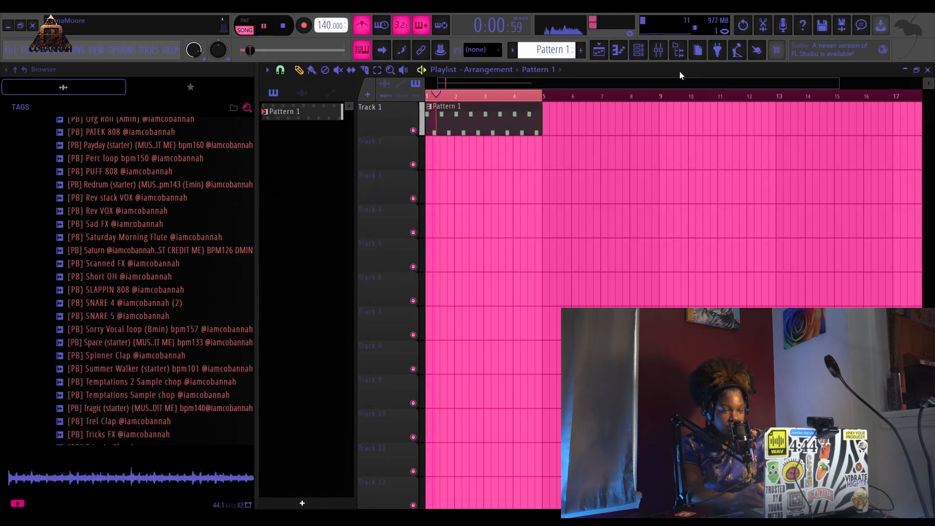
{"action": "key", "text": "space"}
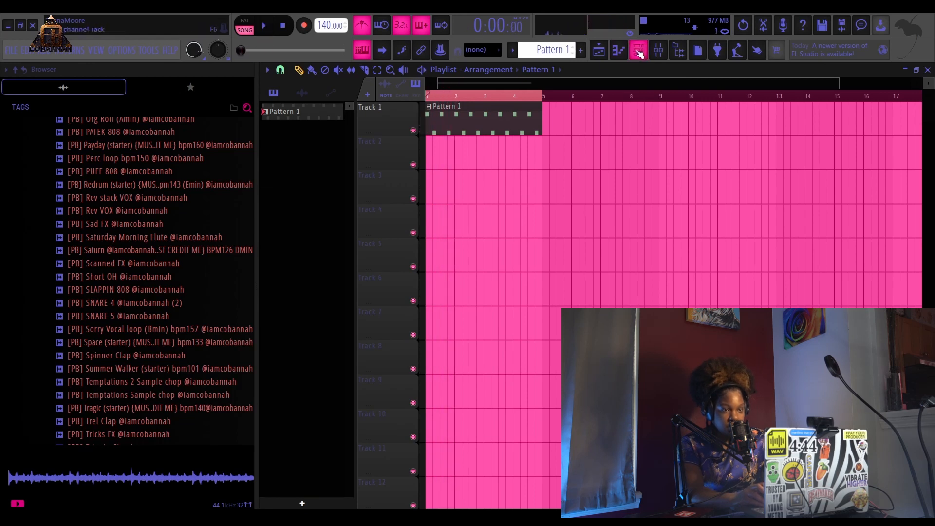
- Open the FLEX plugin, load the Stairway D preset from its favourites, and close the plugin window
{"action": "left_click", "coordinate": [638, 50]}
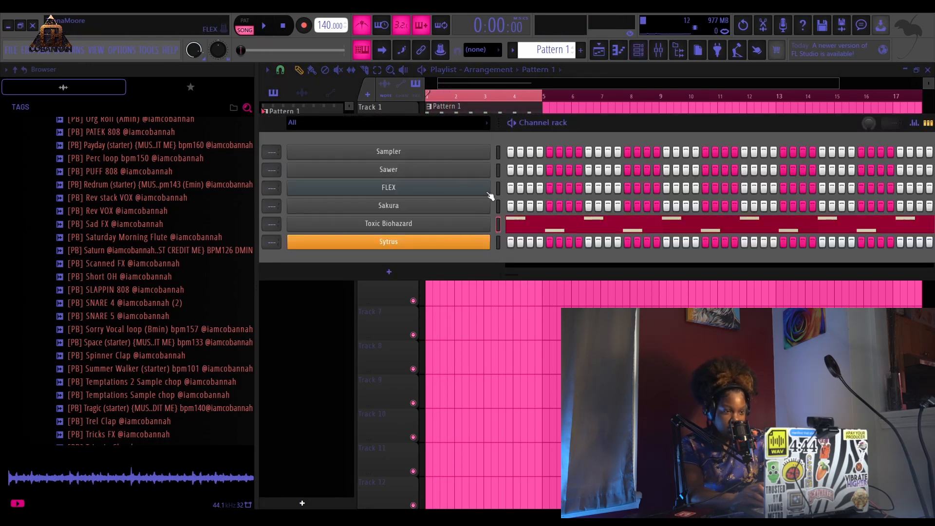
{"action": "left_click", "coordinate": [464, 192]}
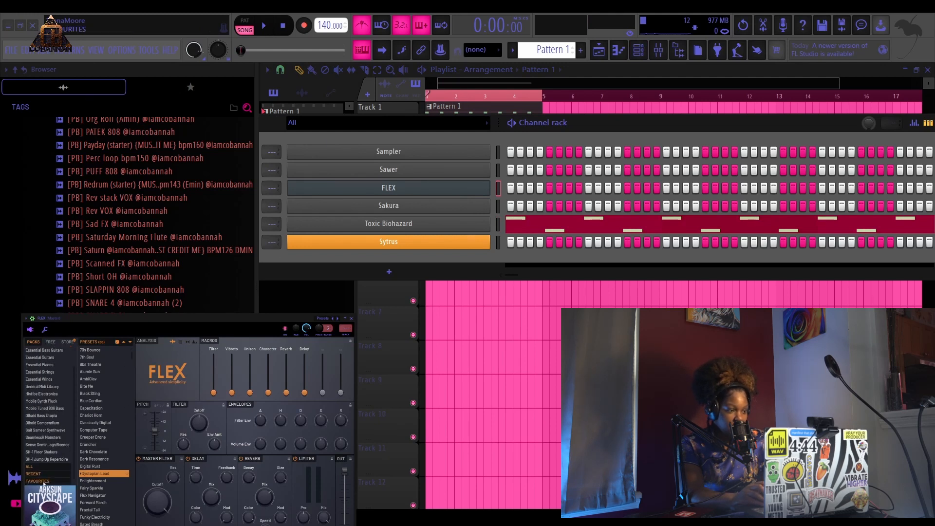
{"action": "left_click", "coordinate": [48, 474]}
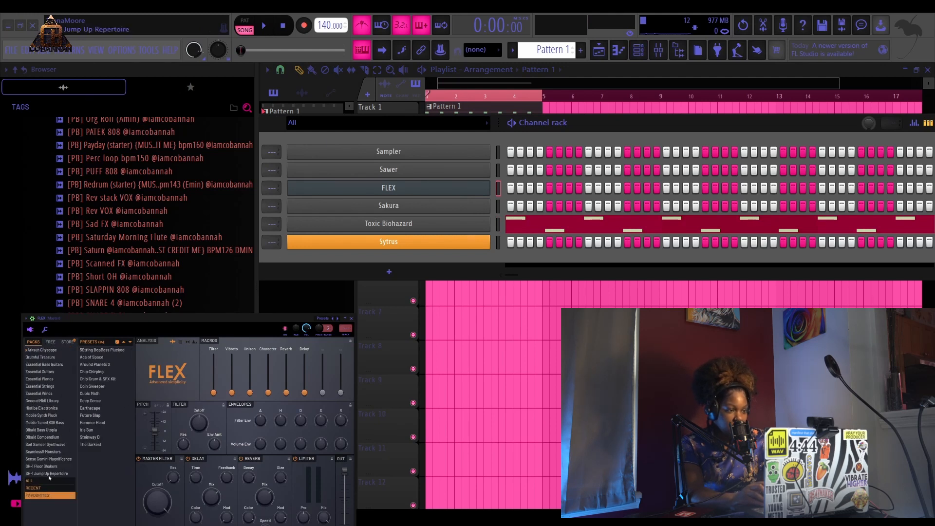
{"action": "left_click", "coordinate": [101, 437]}
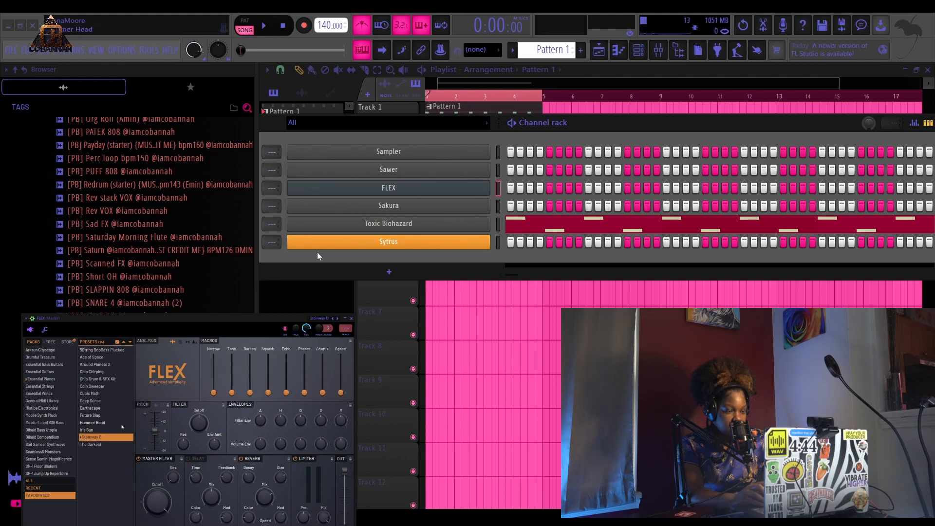
{"action": "left_click", "coordinate": [351, 318]}
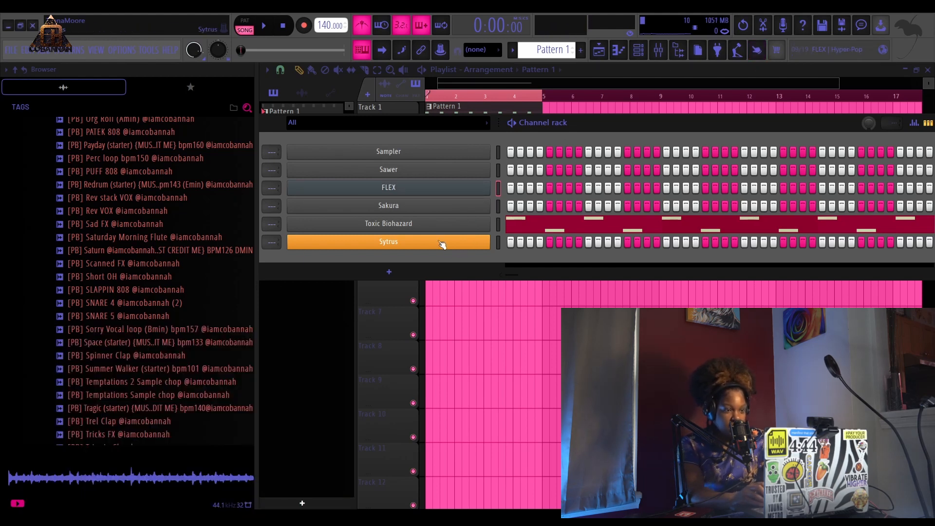
- Open the FLEX piano roll and try placing C5 and G#4 notes over the ghost melody, then delete them
{"action": "left_click", "coordinate": [621, 51]}
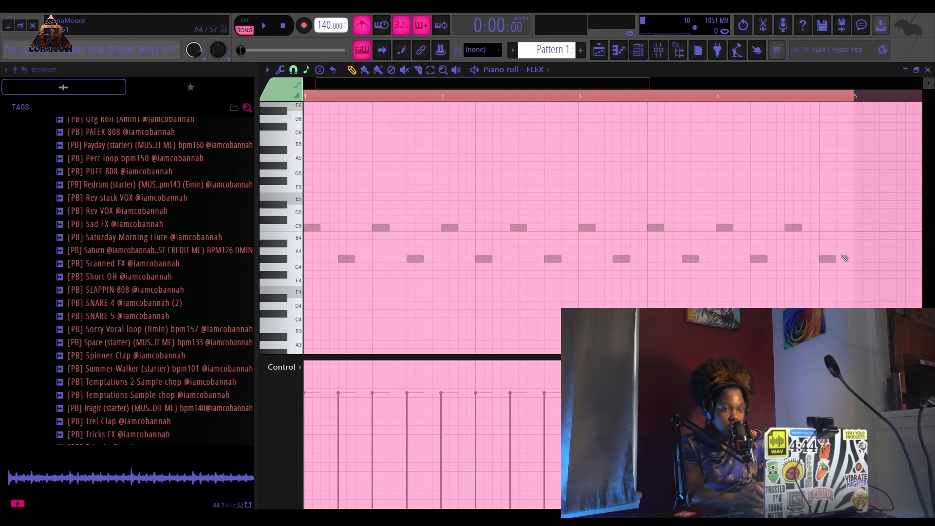
{"action": "left_click", "coordinate": [312, 228]}
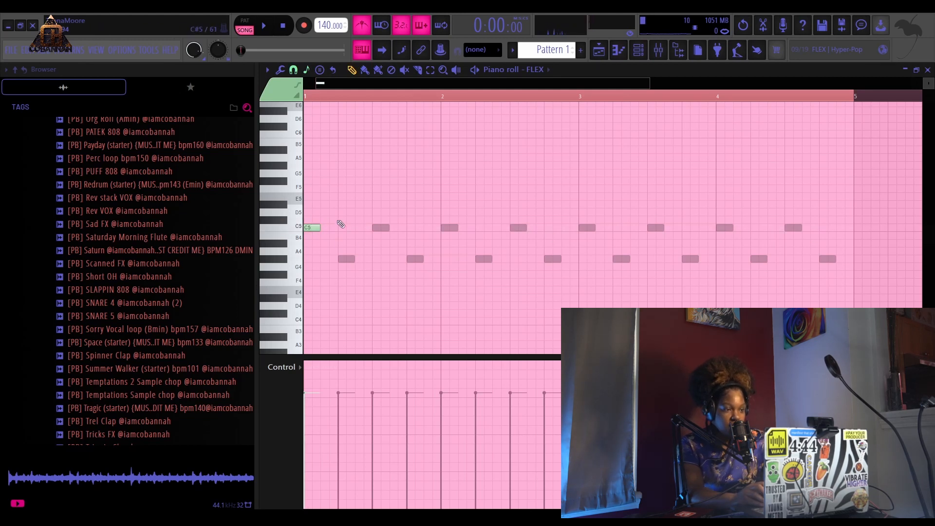
{"action": "left_click", "coordinate": [345, 259]}
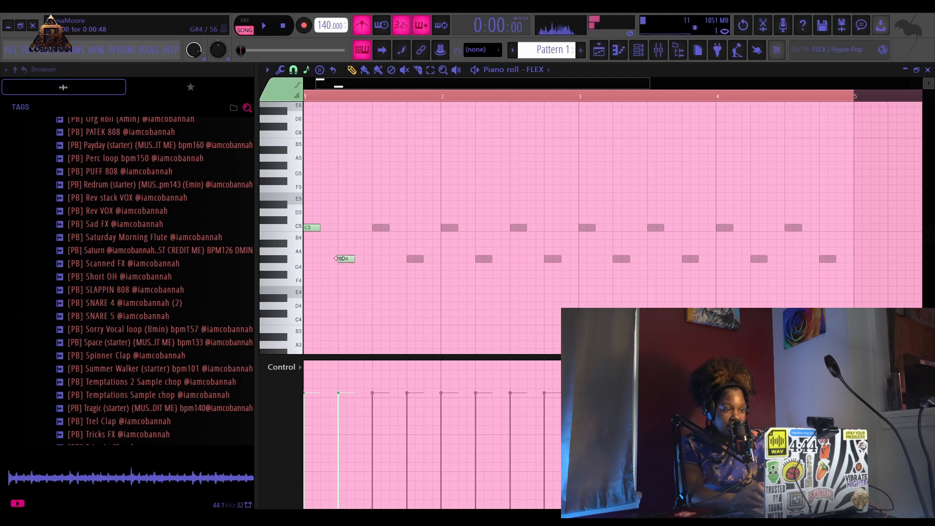
{"action": "left_click", "coordinate": [377, 228]}
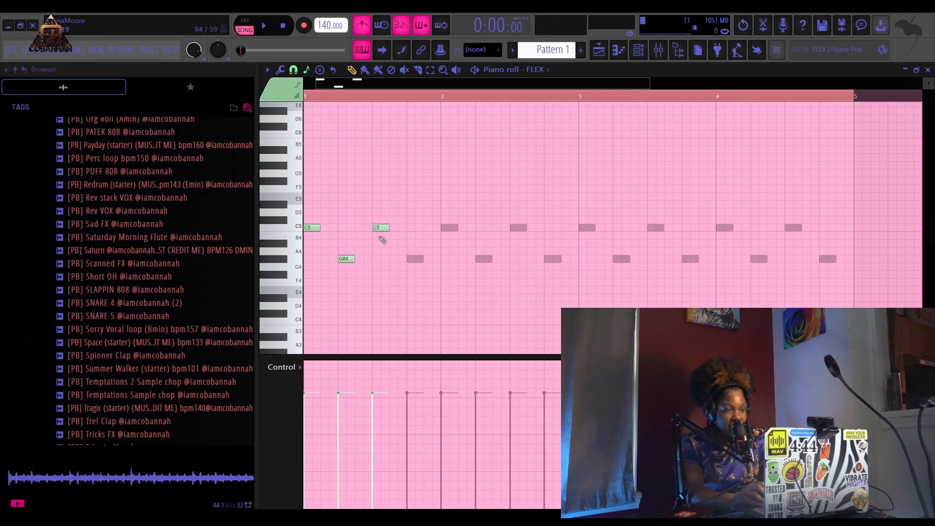
{"action": "right_click", "coordinate": [381, 228]}
{"action": "right_click", "coordinate": [346, 258]}
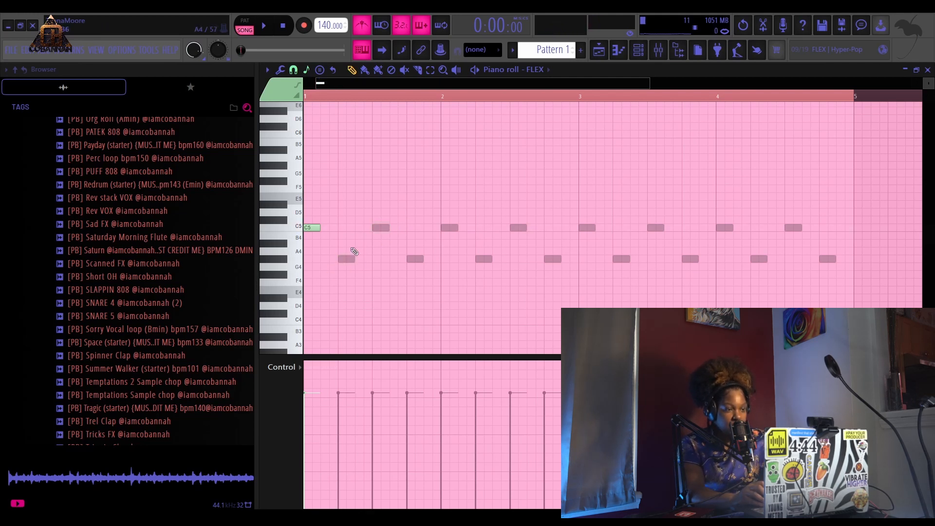
{"action": "right_click", "coordinate": [317, 228]}
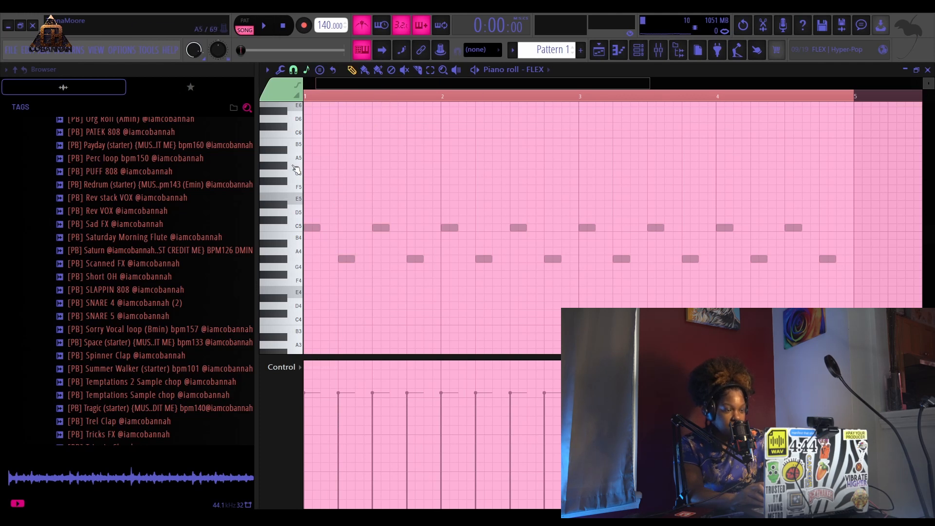
- Add a two-bar G#2 bass note at the start followed by a two-bar G2 note in bars 3–4
{"action": "key", "text": "space"}
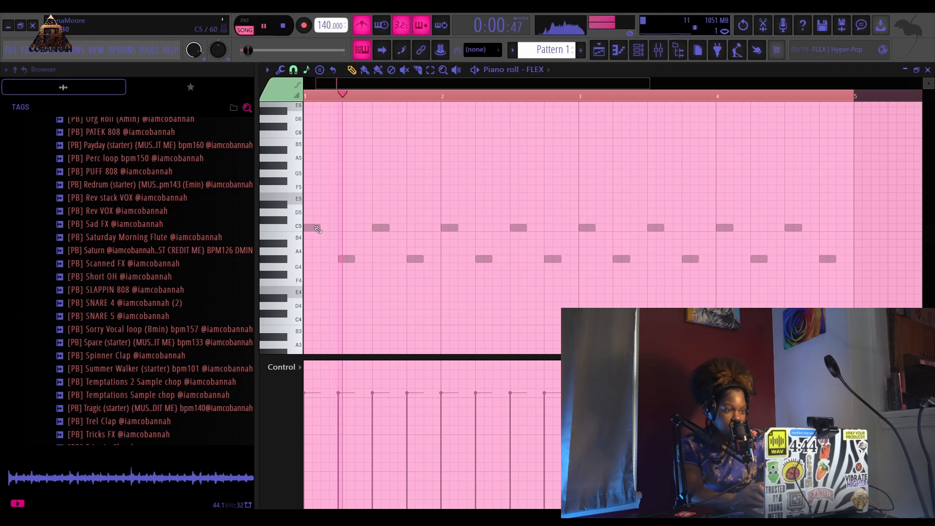
{"action": "scroll", "coordinate": [313, 233], "scroll_direction": "down", "scroll_amount": 6}
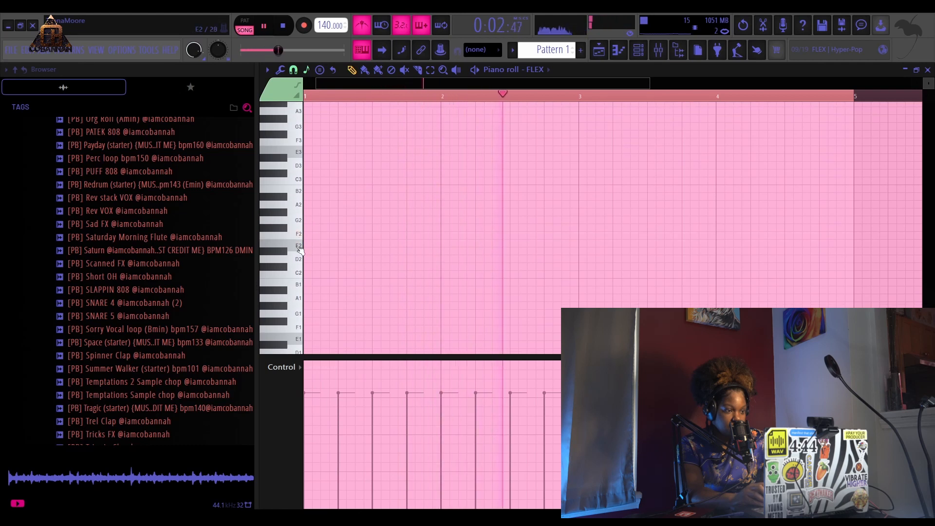
{"action": "left_click", "coordinate": [299, 180]}
{"action": "left_click", "coordinate": [293, 219]}
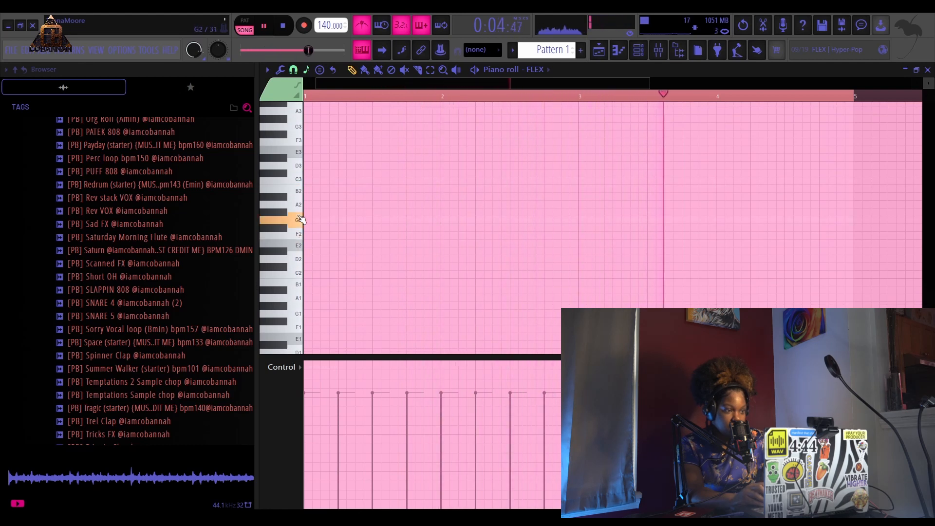
{"action": "left_click", "coordinate": [287, 212]}
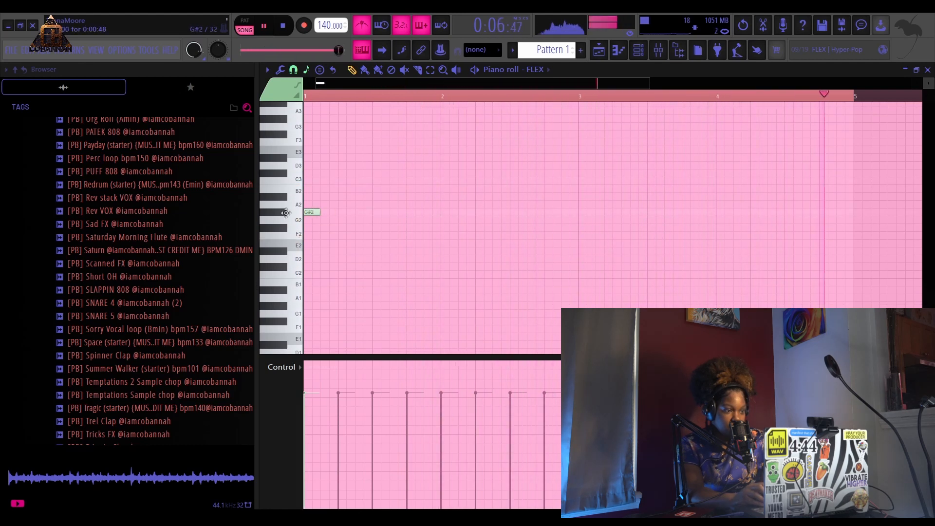
{"action": "left_click", "coordinate": [313, 211]}
{"action": "left_click_drag", "start_coordinate": [420, 208], "coordinate": [578, 221]}
{"action": "left_click", "coordinate": [579, 220]}
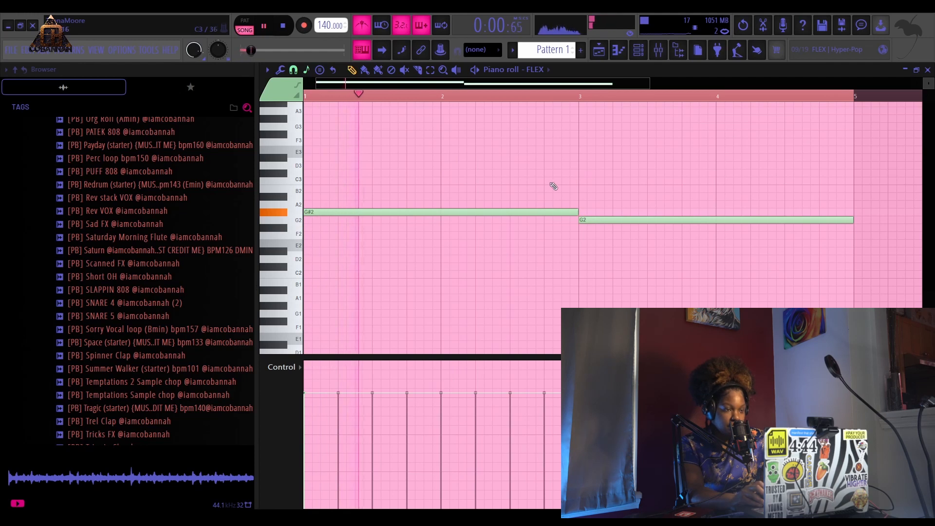
- Add a half-bar G5 note at the start of bar 1 and a G#5 note right after it
{"action": "scroll", "coordinate": [552, 184], "scroll_direction": "up", "scroll_amount": 3}
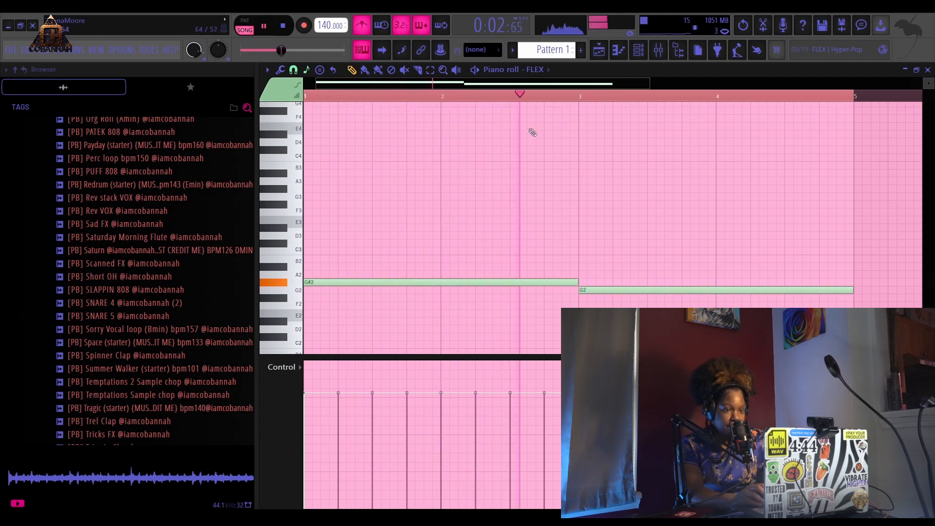
{"action": "scroll", "coordinate": [471, 195], "scroll_direction": "up", "scroll_amount": 3}
{"action": "scroll", "coordinate": [471, 195], "scroll_direction": "up", "scroll_amount": 2}
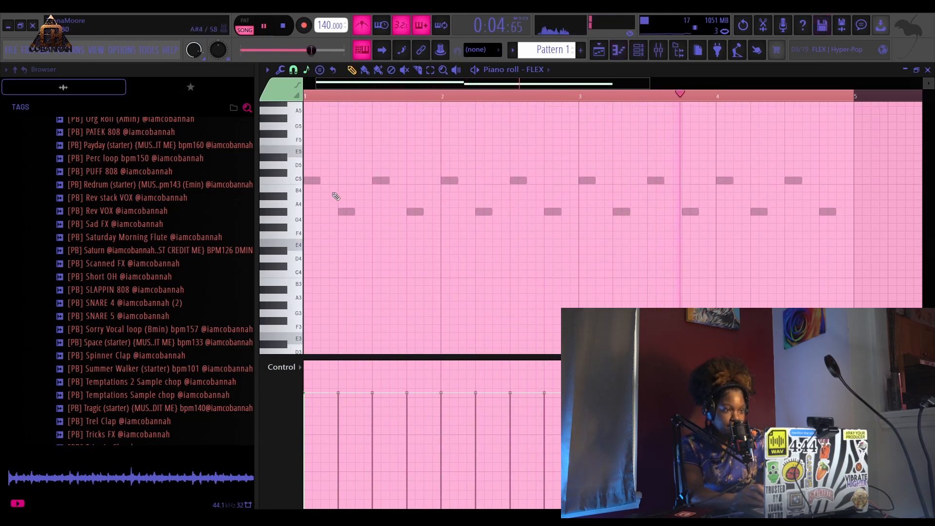
{"action": "left_click", "coordinate": [308, 127]}
{"action": "left_click_drag", "start_coordinate": [575, 127], "coordinate": [373, 127]}
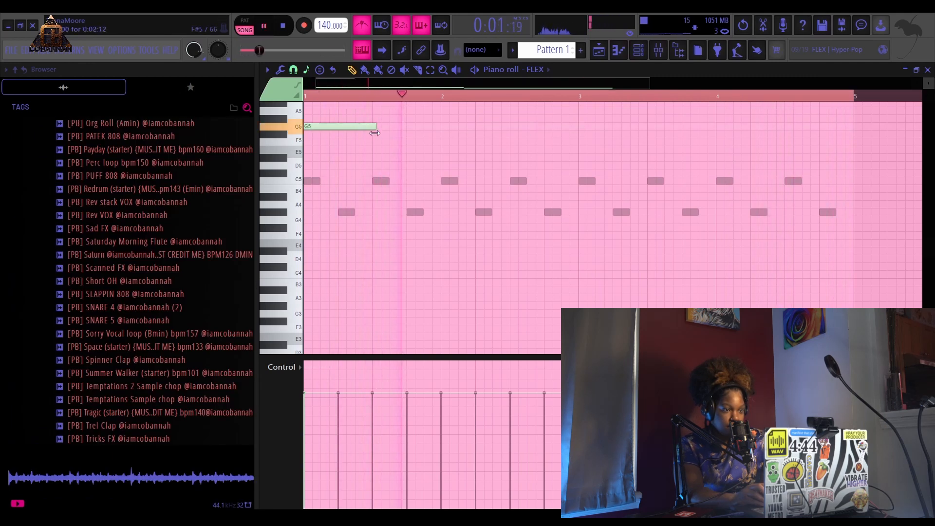
{"action": "left_click", "coordinate": [373, 119]}
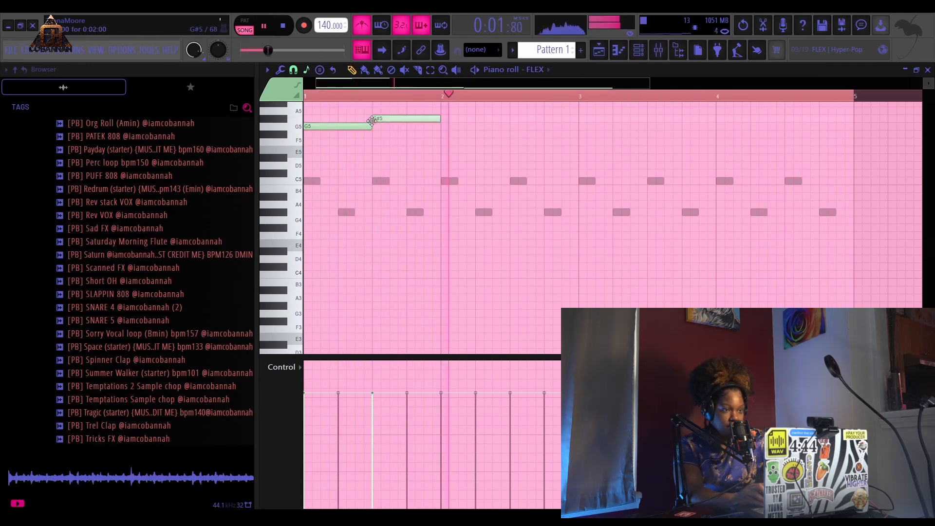
- Add another half-bar G#5 note in the second half of bar 2 and a G5 note at bar 3
{"action": "left_click", "coordinate": [508, 120]}
{"action": "key", "text": "space"}
{"action": "key", "text": "space"}
{"action": "left_click_drag", "start_coordinate": [521, 122], "coordinate": [521, 117]}
{"action": "right_click", "coordinate": [517, 115]}
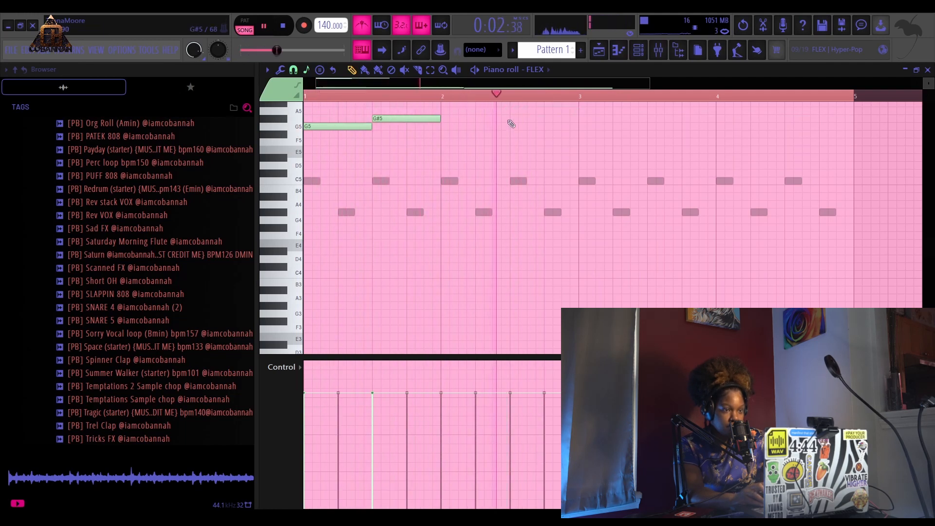
{"action": "left_click", "coordinate": [512, 119]}
{"action": "key", "text": "space"}
{"action": "left_click_drag", "start_coordinate": [579, 135], "coordinate": [578, 125]}
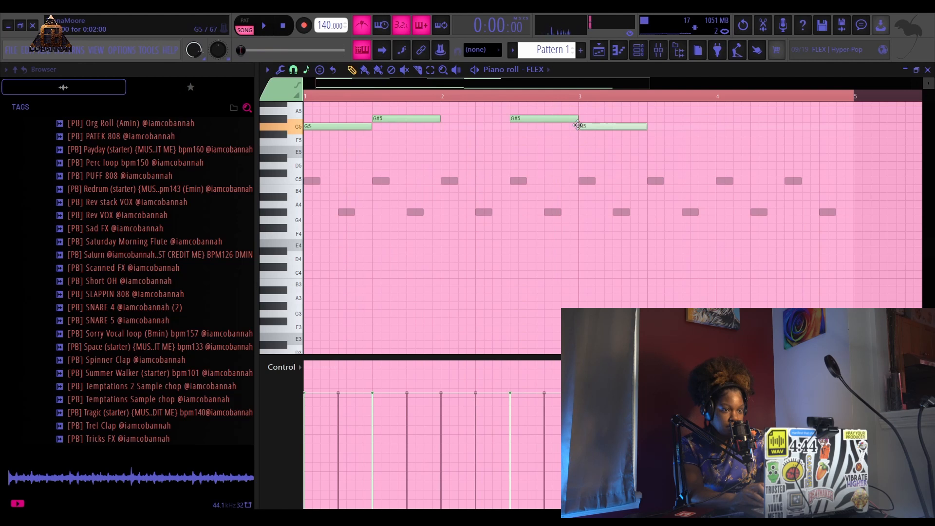
- Extend the last G5 note to the end of bar 4 and play the pattern
{"action": "key", "text": "space"}
{"action": "scroll", "coordinate": [545, 133], "scroll_direction": "down", "scroll_amount": 2, "text": "ctrl"}
{"action": "scroll", "coordinate": [521, 146], "scroll_direction": "up", "scroll_amount": 3}
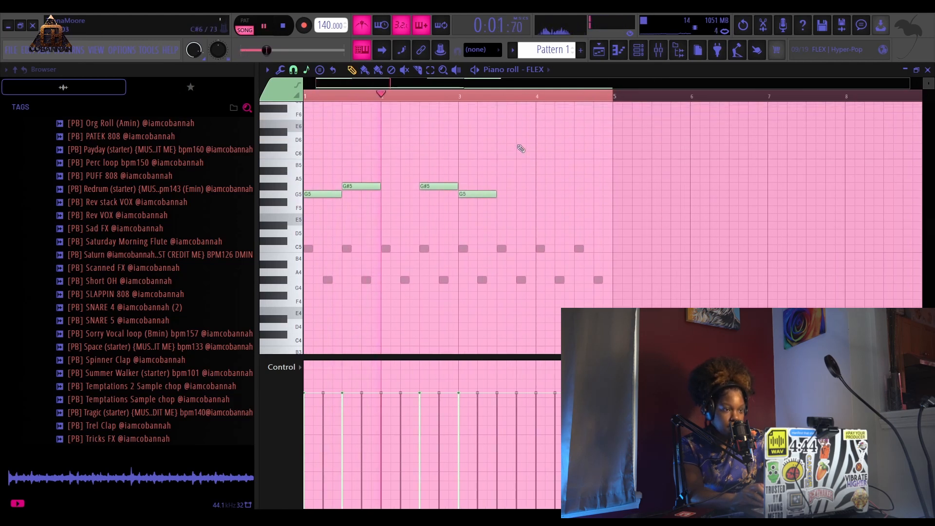
{"action": "left_click_drag", "start_coordinate": [496, 195], "coordinate": [609, 196]}
{"action": "key", "text": "space"}
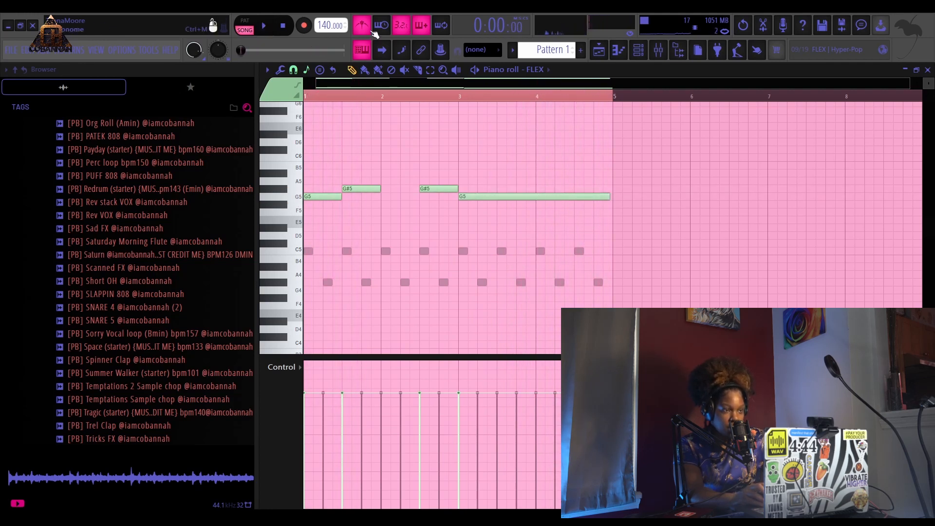
- Return to the playlist and scroll the browser back to the top of the STASH folder
{"action": "left_click", "coordinate": [598, 55]}
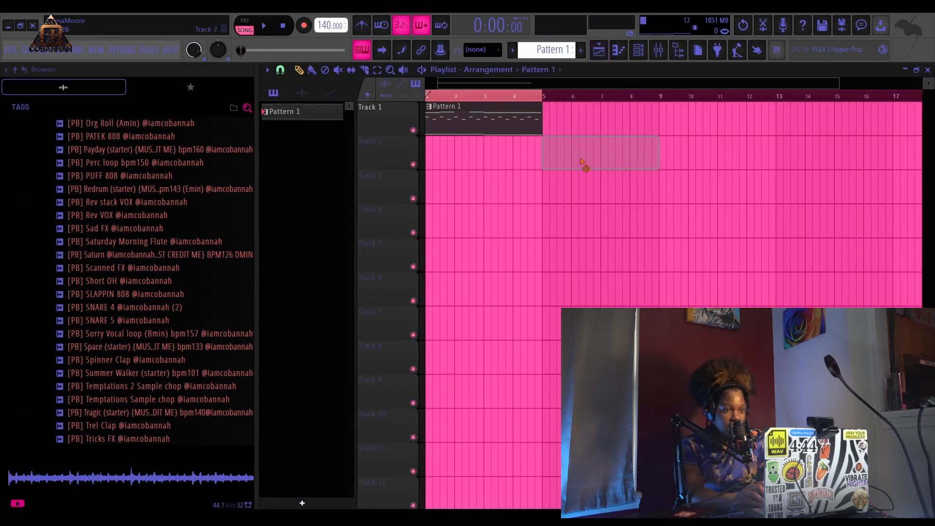
{"action": "left_click", "coordinate": [638, 49]}
{"action": "left_click", "coordinate": [638, 49]}
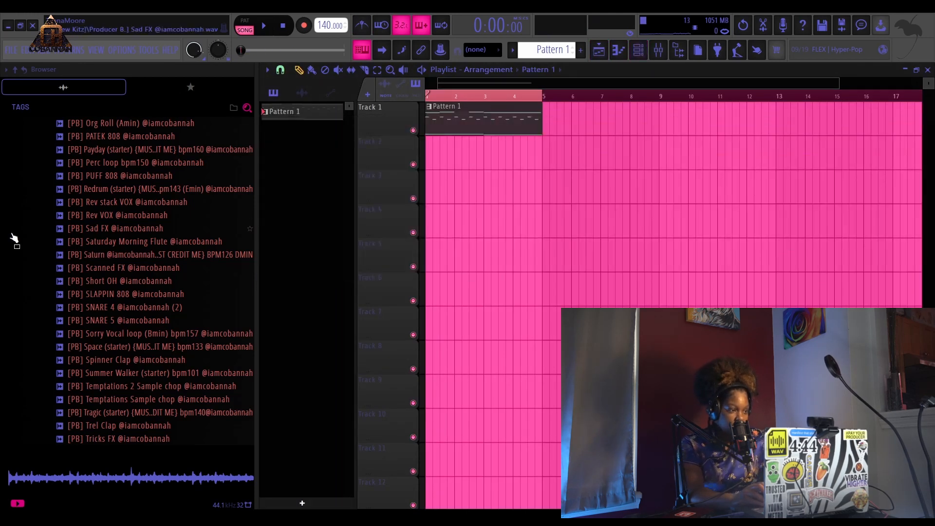
{"action": "scroll", "coordinate": [120, 228], "scroll_direction": "up", "scroll_amount": 20}
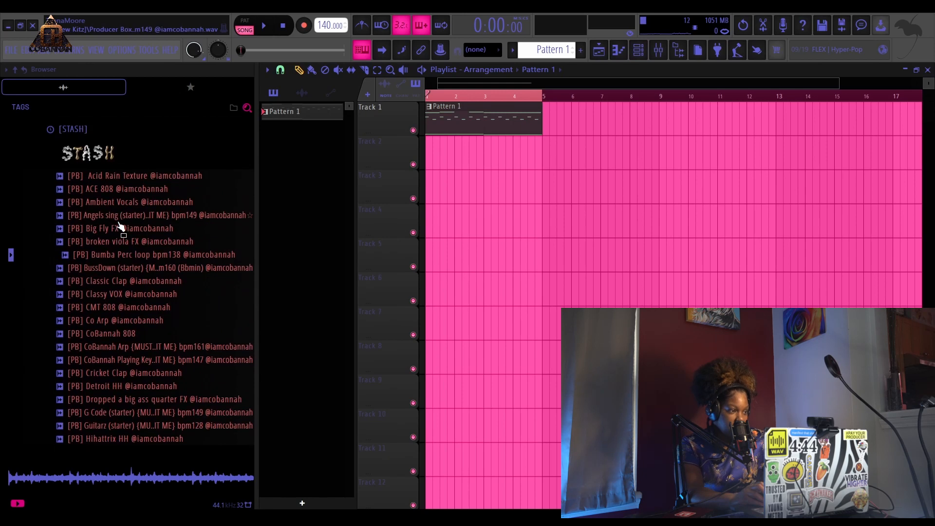
- Preview the Detroit HH sample from the STASH folder and load it into the channel rack
{"action": "scroll", "coordinate": [119, 228], "scroll_direction": "up", "scroll_amount": 2}
{"action": "scroll", "coordinate": [154, 310], "scroll_direction": "down", "scroll_amount": 5}
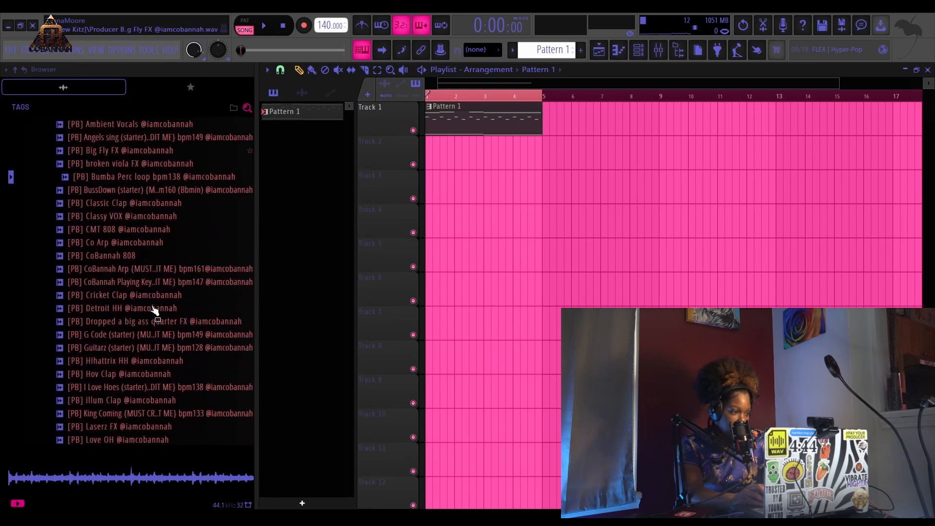
{"action": "left_click", "coordinate": [112, 307]}
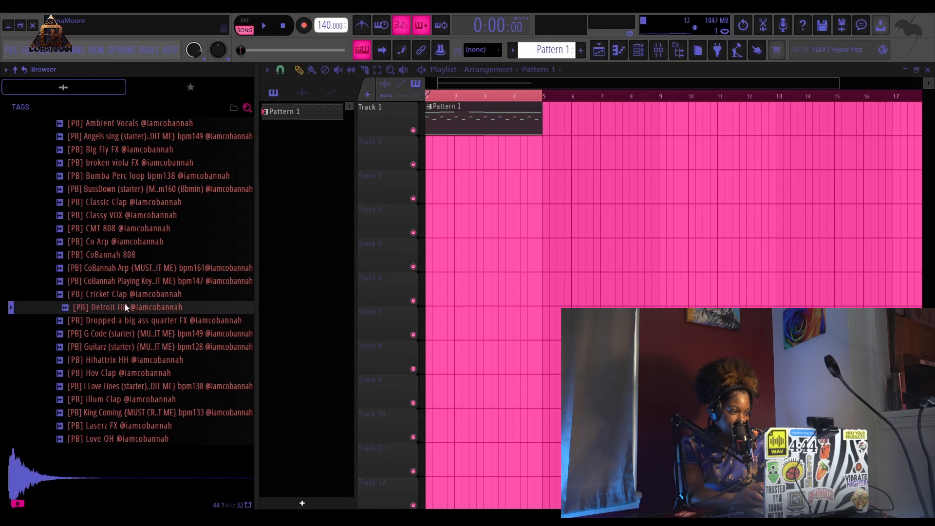
{"action": "left_click", "coordinate": [130, 282]}
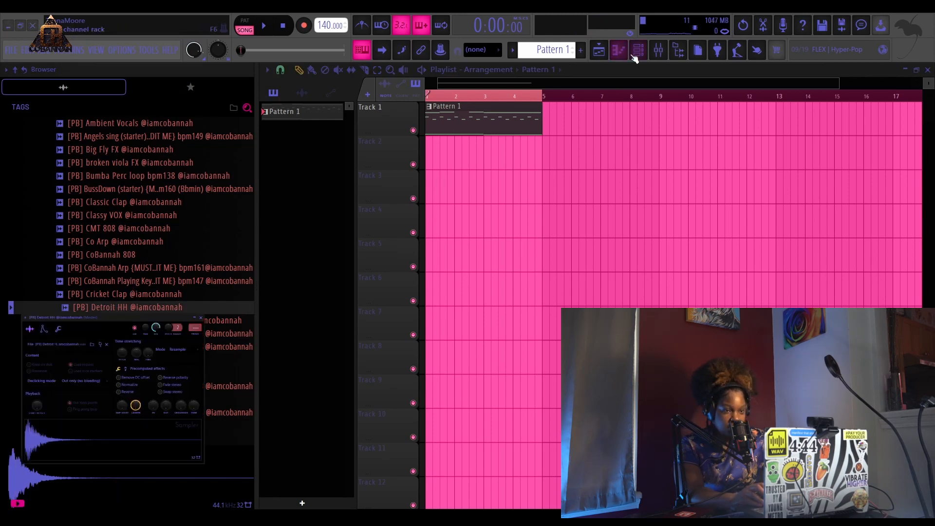
{"action": "left_click", "coordinate": [633, 56]}
{"action": "key", "text": "Escape"}
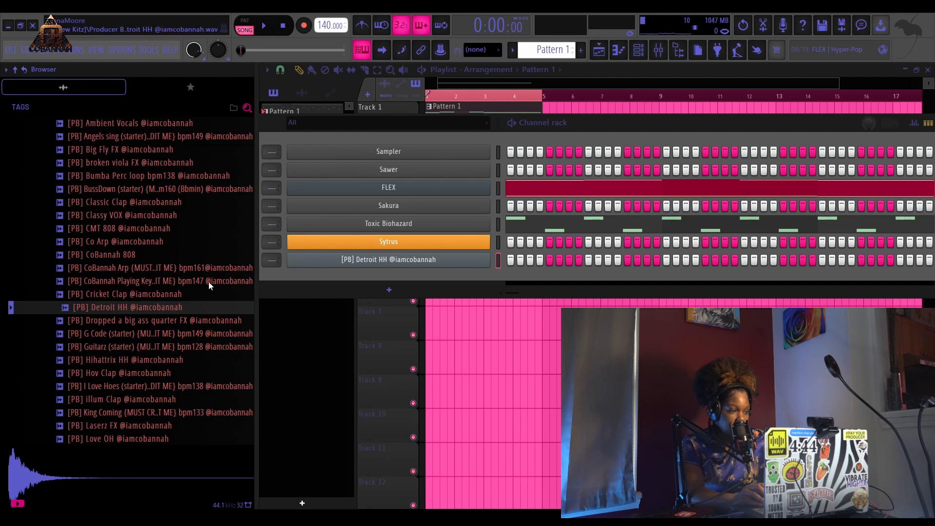
{"action": "left_click", "coordinate": [181, 285]}
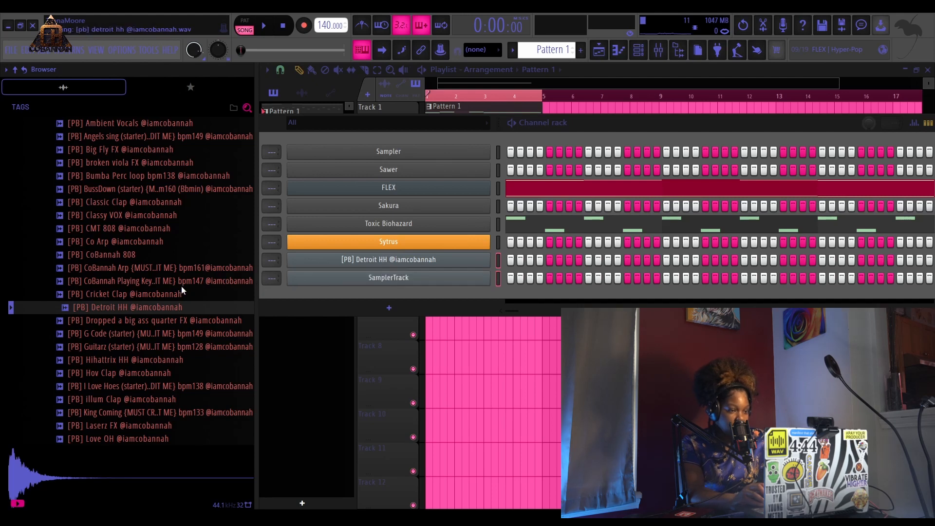
{"action": "key", "text": "Escape"}
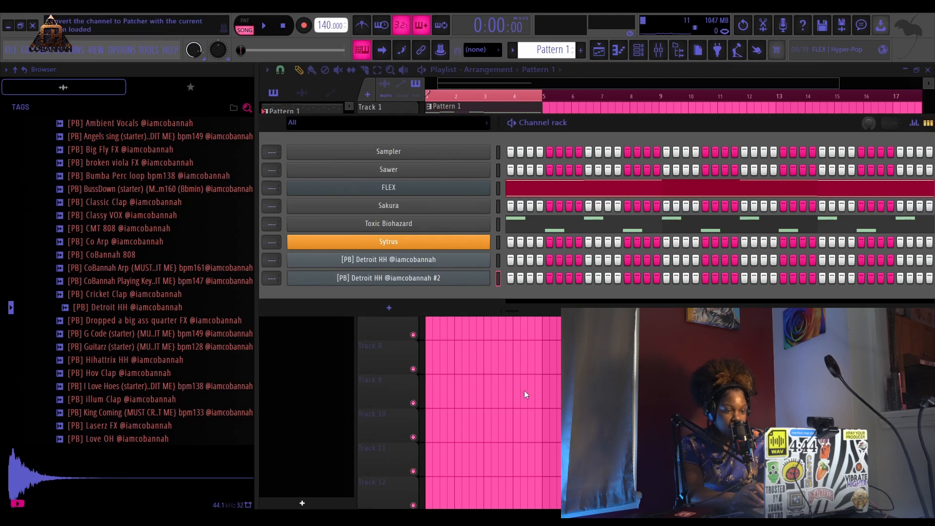
{"action": "key", "text": "ctrl+z"}
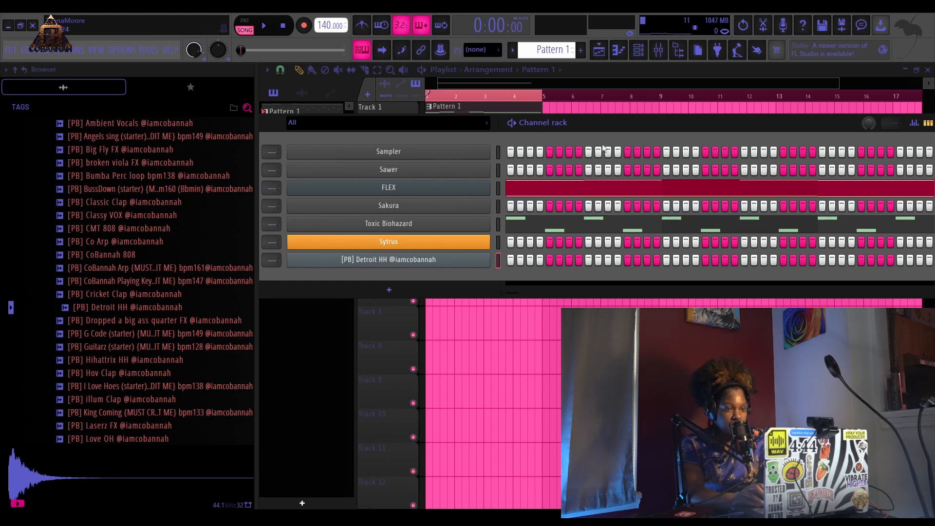
- Edit the Detroit HH channel's step pattern and play the beat to hear it
{"action": "right_click", "coordinate": [456, 262]}
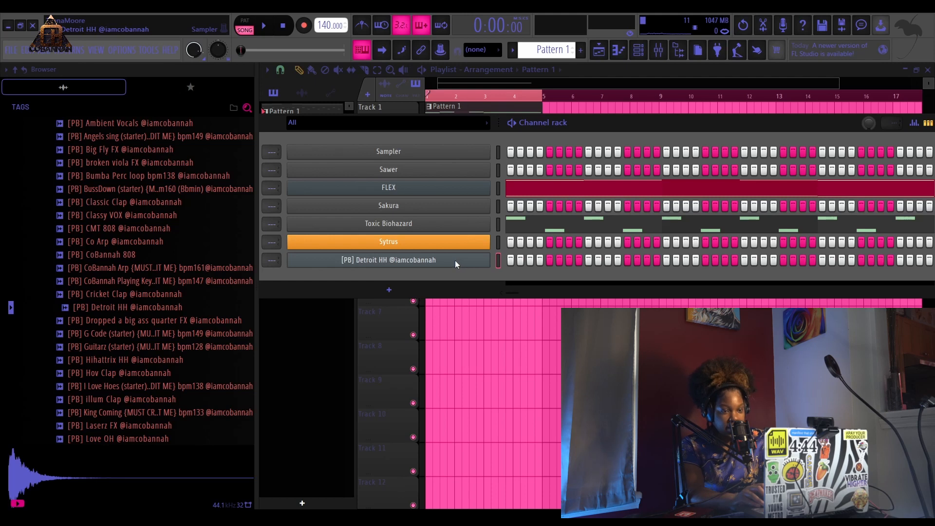
{"action": "left_click", "coordinate": [647, 298]}
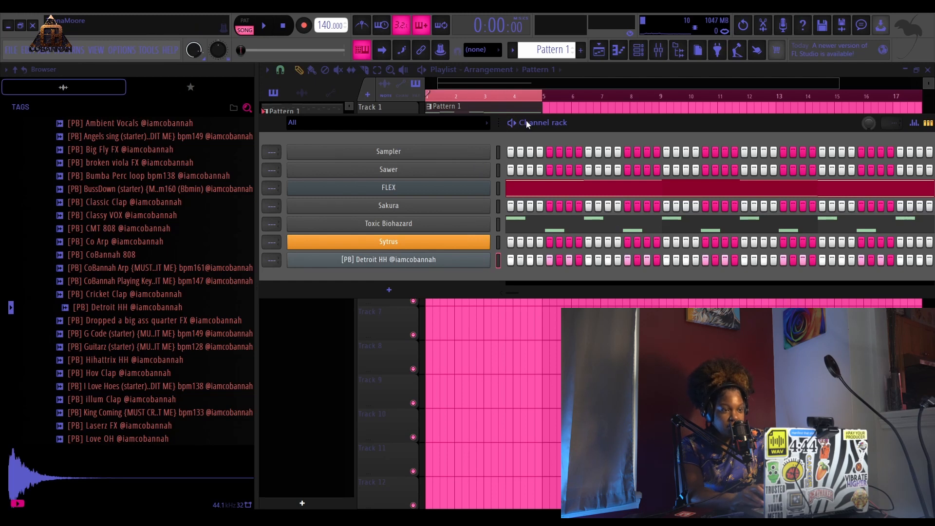
{"action": "key", "text": "space"}
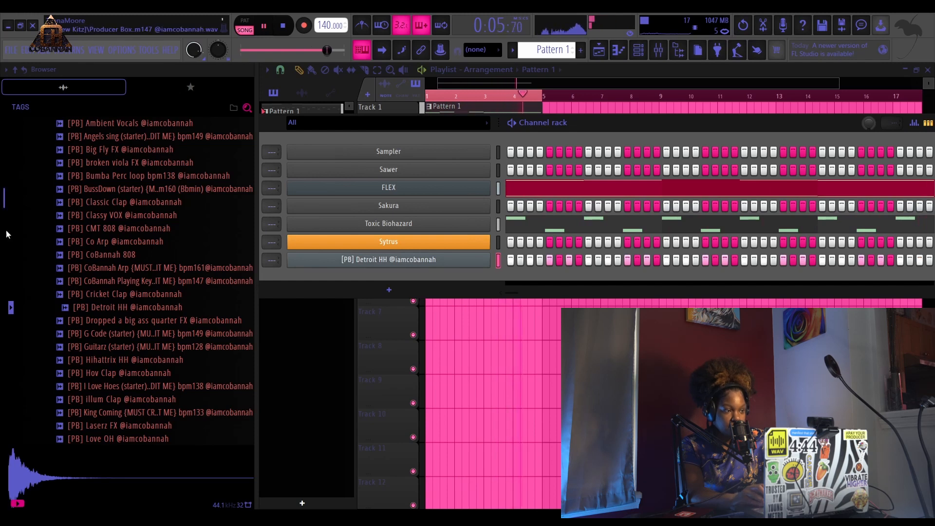
{"action": "key", "text": "space"}
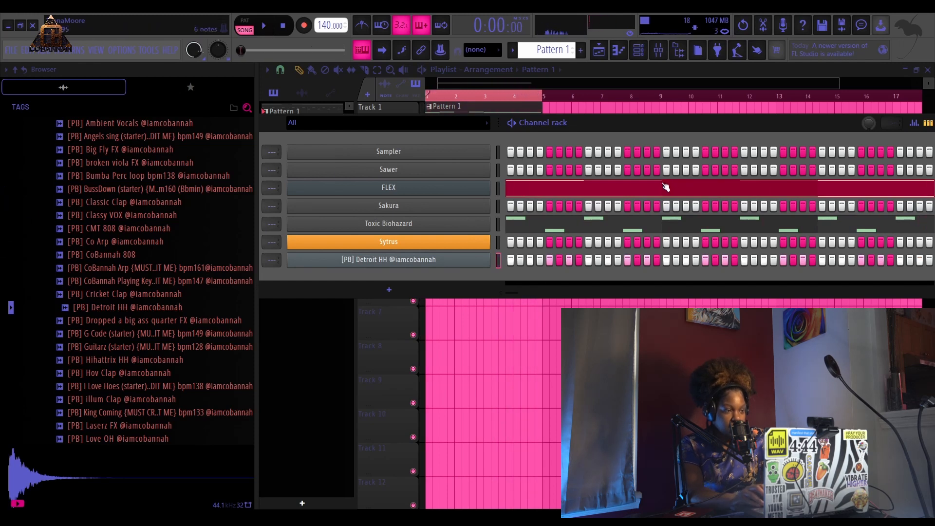
- Add the Love OH and Murda OH samples from the browser to the channel rack
{"action": "scroll", "coordinate": [193, 314], "scroll_direction": "down", "scroll_amount": 6}
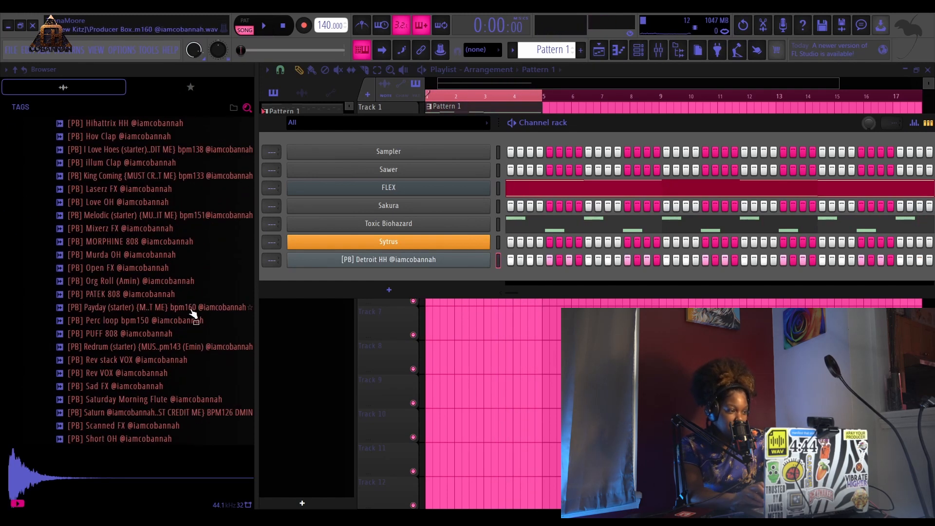
{"action": "scroll", "coordinate": [175, 331], "scroll_direction": "up", "scroll_amount": 2}
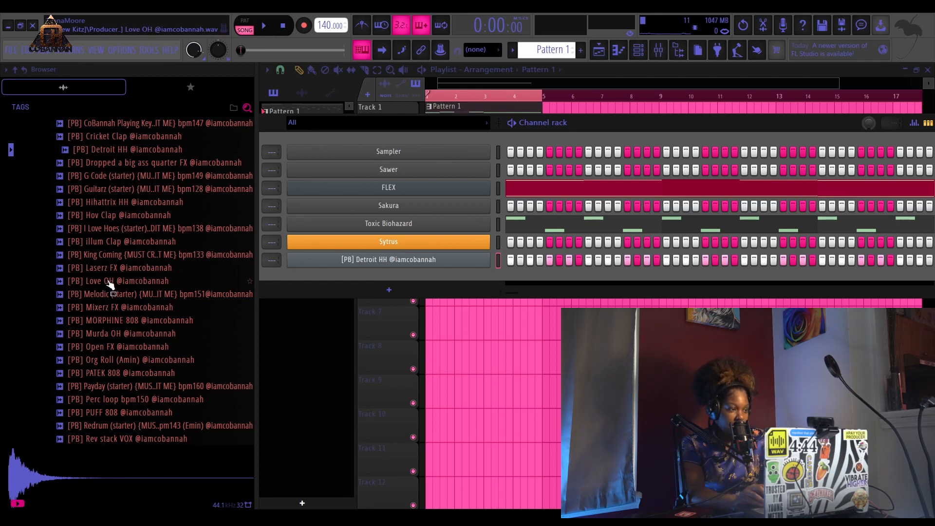
{"action": "left_click_drag", "start_coordinate": [107, 281], "coordinate": [487, 295]}
{"action": "key", "text": "Down"}
{"action": "key", "text": "Down"}
{"action": "key", "text": "Down"}
{"action": "key", "text": "Down"}
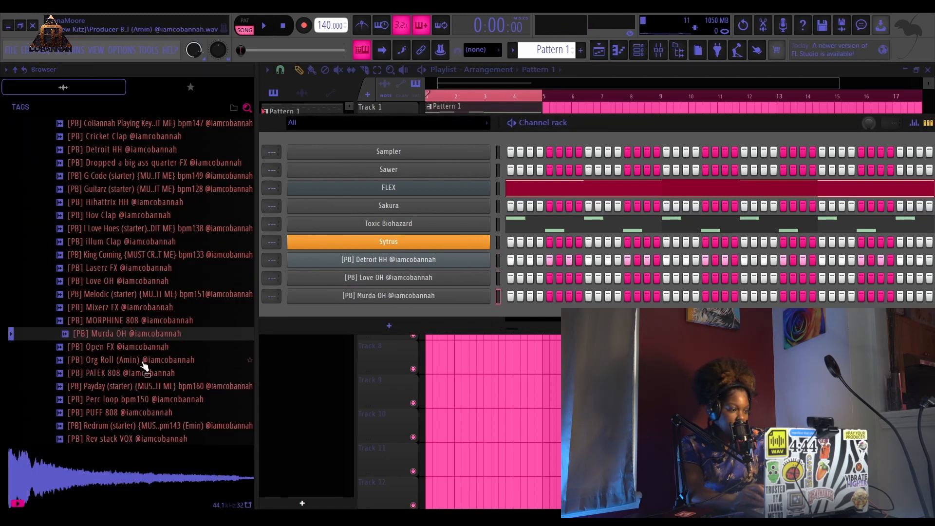
- Preview several Producer Box samples in the browser list one after another
{"action": "left_click", "coordinate": [130, 230]}
{"action": "left_click", "coordinate": [129, 242]}
{"action": "left_click", "coordinate": [123, 256]}
{"action": "left_click", "coordinate": [120, 295]}
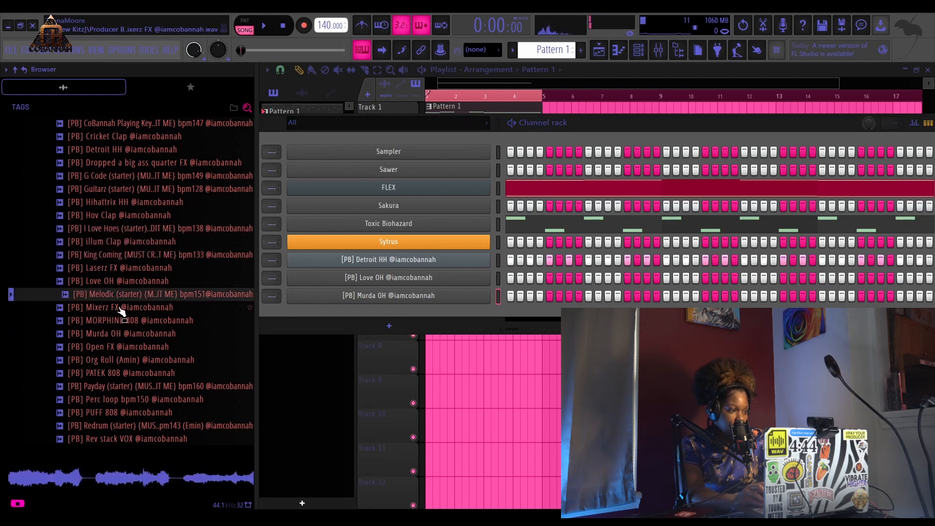
{"action": "left_click", "coordinate": [123, 320]}
{"action": "left_click", "coordinate": [127, 333]}
{"action": "left_click", "coordinate": [146, 358]}
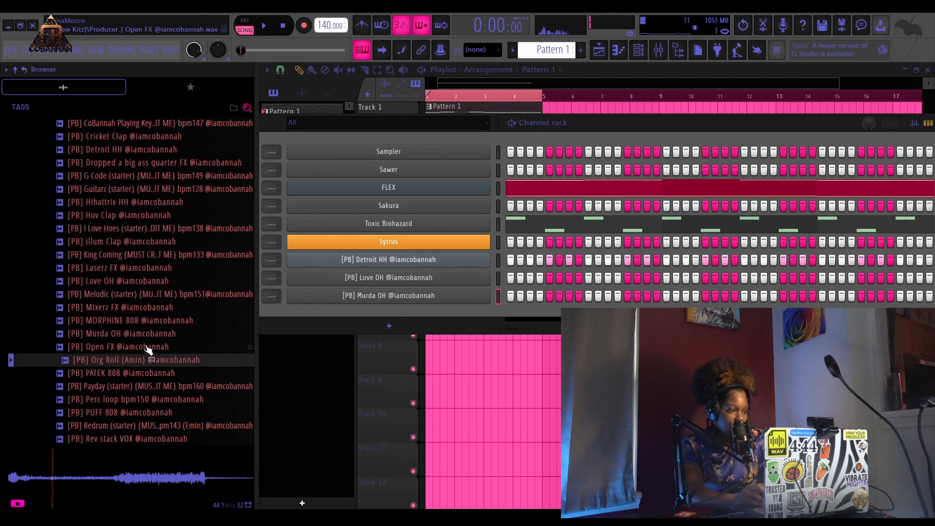
{"action": "scroll", "coordinate": [138, 369], "scroll_direction": "down", "scroll_amount": 6}
- Add the Spinner Clap sample to the channel rack and play the beat
{"action": "left_click", "coordinate": [137, 364]}
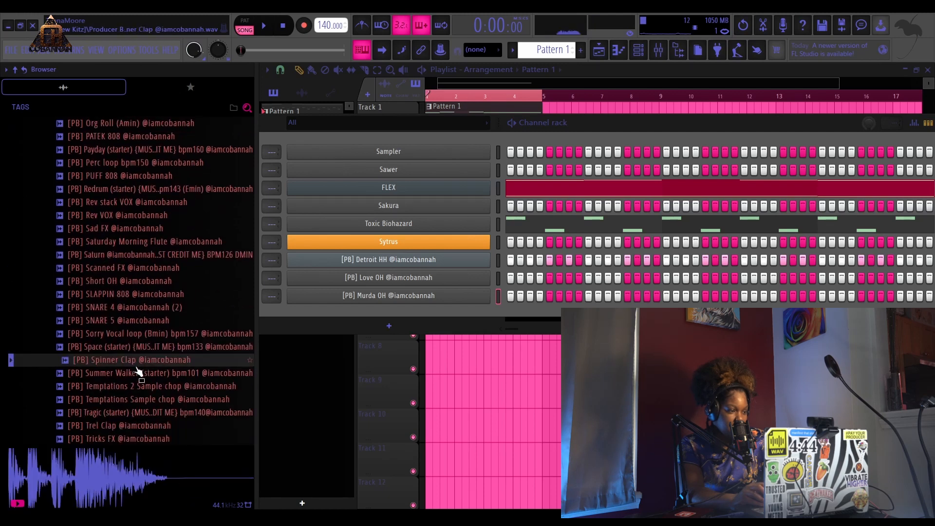
{"action": "left_click_drag", "start_coordinate": [408, 326], "coordinate": [408, 314]}
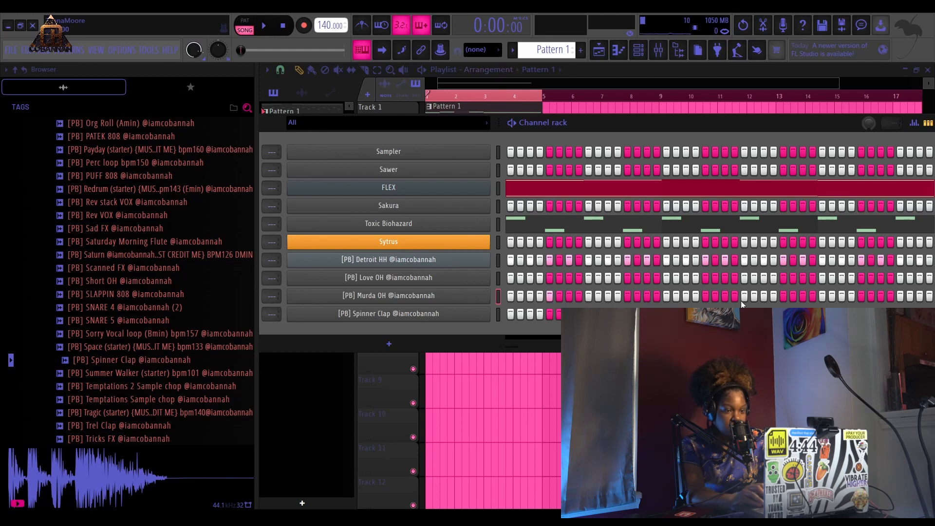
{"action": "key", "text": "space"}
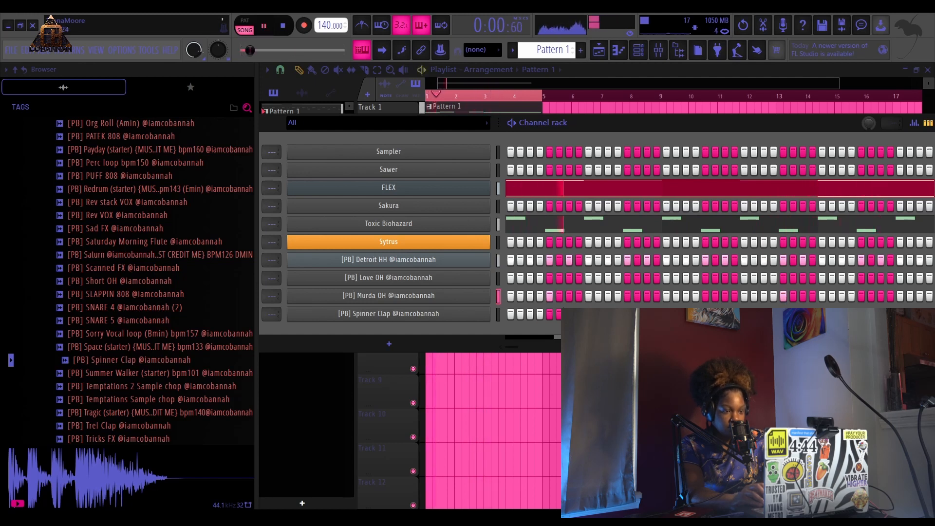
{"action": "key", "text": "space"}
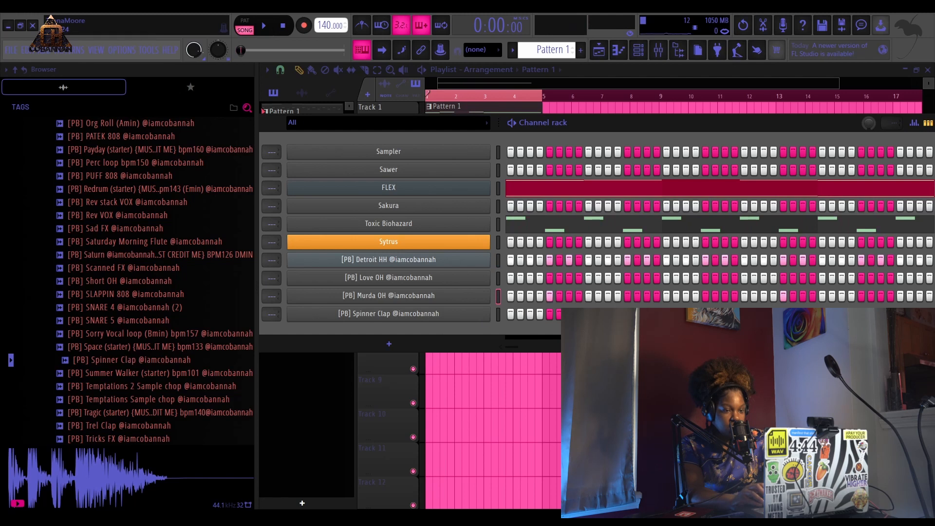
{"action": "key", "text": "space"}
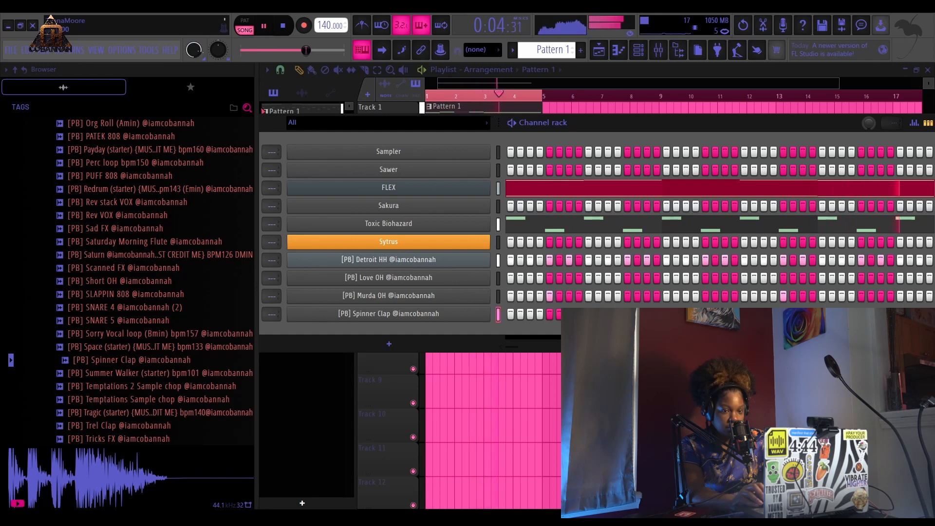
- Open the Spinner Clap piano roll and duplicate its claps from bars 1–2 into bars 3–4
{"action": "key", "text": "F7"}
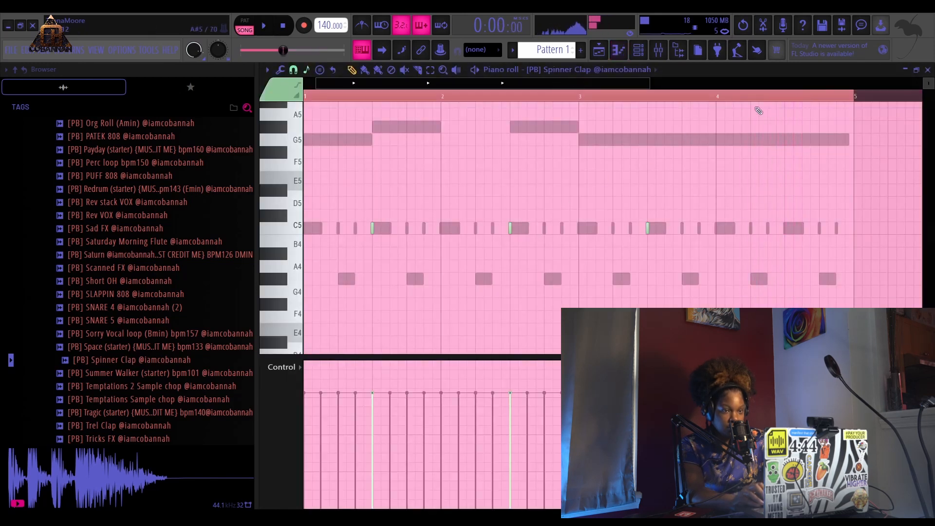
{"action": "key", "text": "space"}
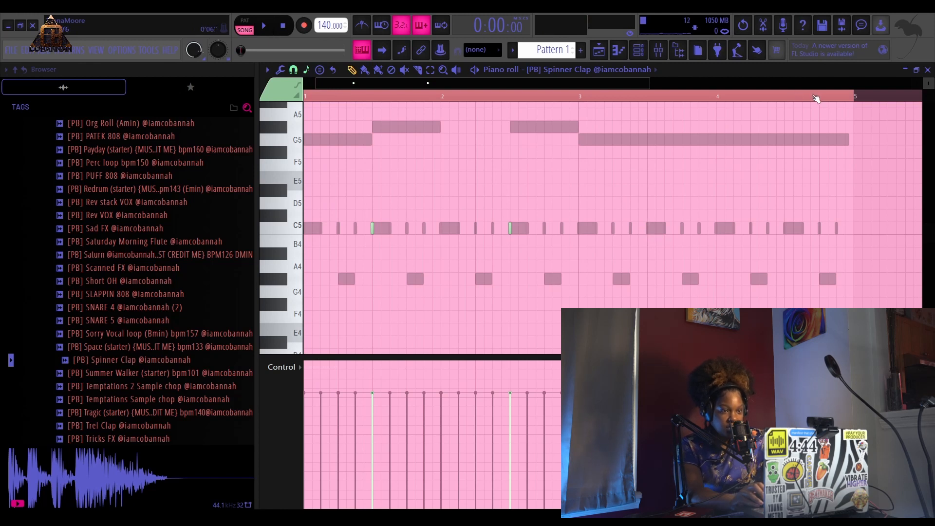
{"action": "left_click_drag", "start_coordinate": [819, 102], "coordinate": [596, 125]}
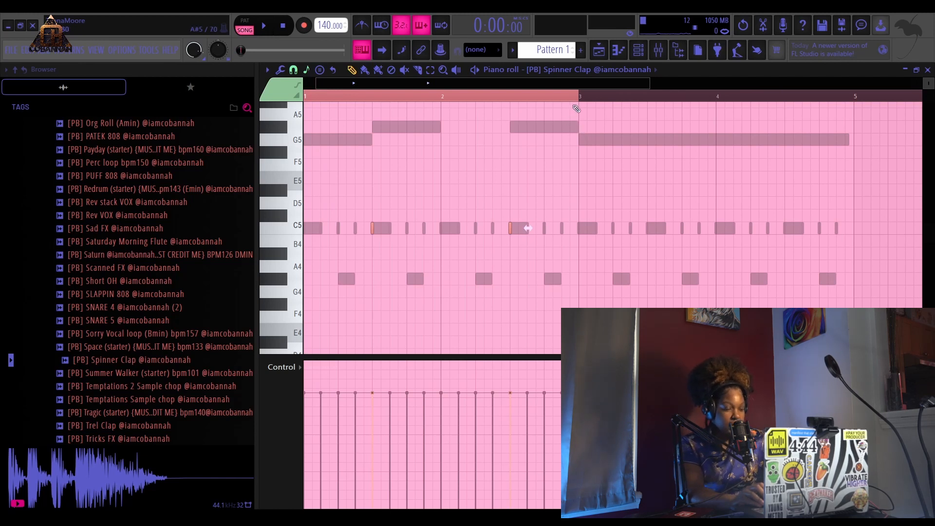
{"action": "key", "text": "ctrl+b"}
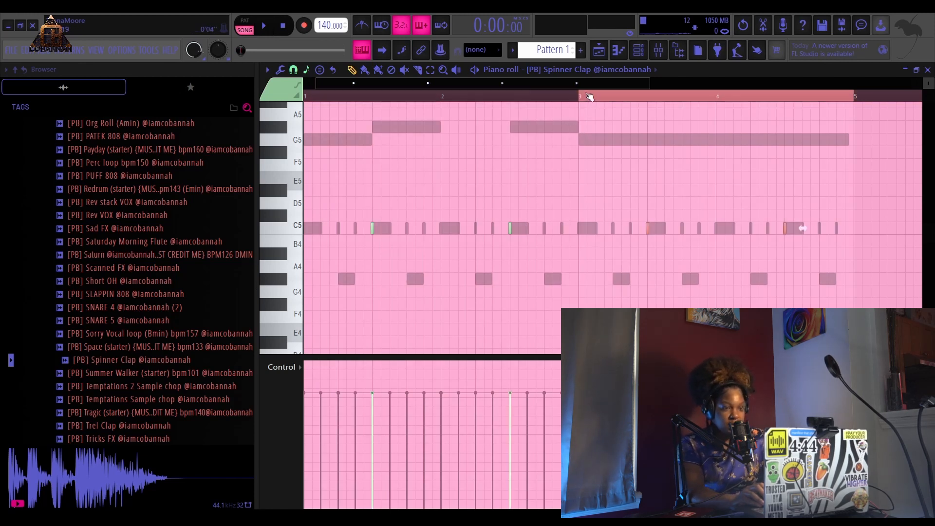
{"action": "scroll", "coordinate": [585, 97], "scroll_direction": "down", "scroll_amount": 2}
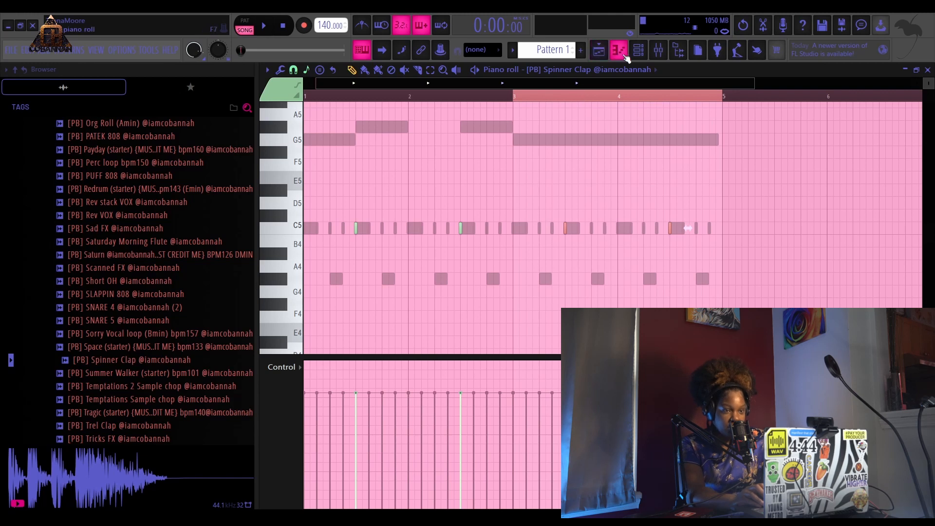
- Preview the snare samples and add SNARE 4 (2) to the channel rack, then play the beat
{"action": "left_click", "coordinate": [599, 49]}
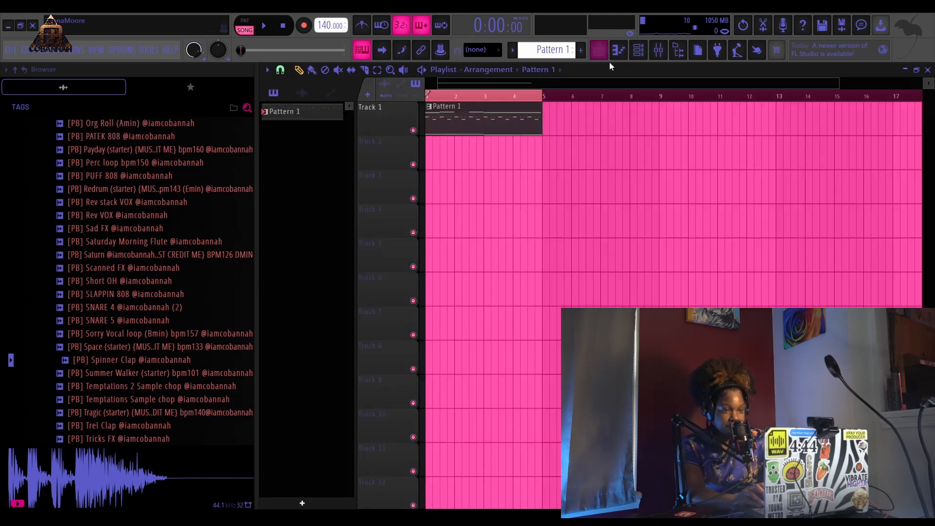
{"action": "left_click", "coordinate": [638, 49]}
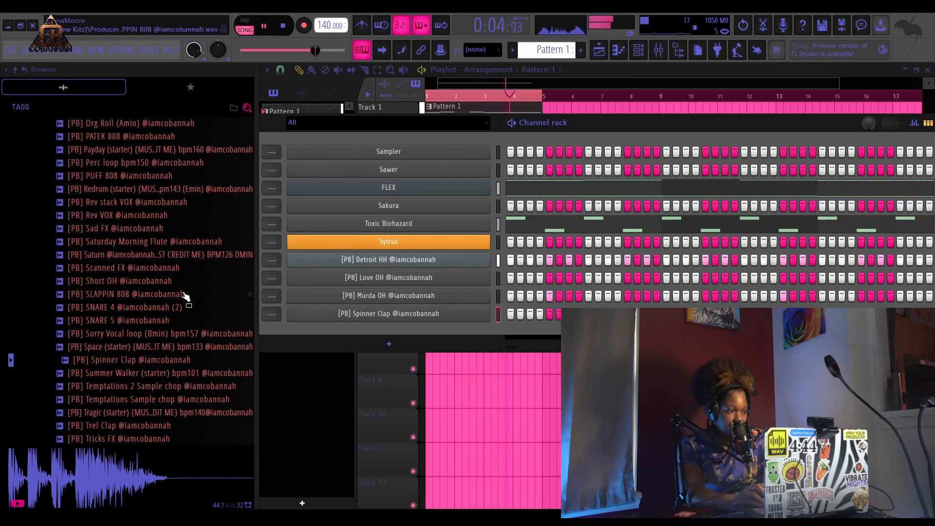
{"action": "key", "text": "space"}
{"action": "left_click", "coordinate": [122, 309]}
{"action": "left_click", "coordinate": [110, 311]}
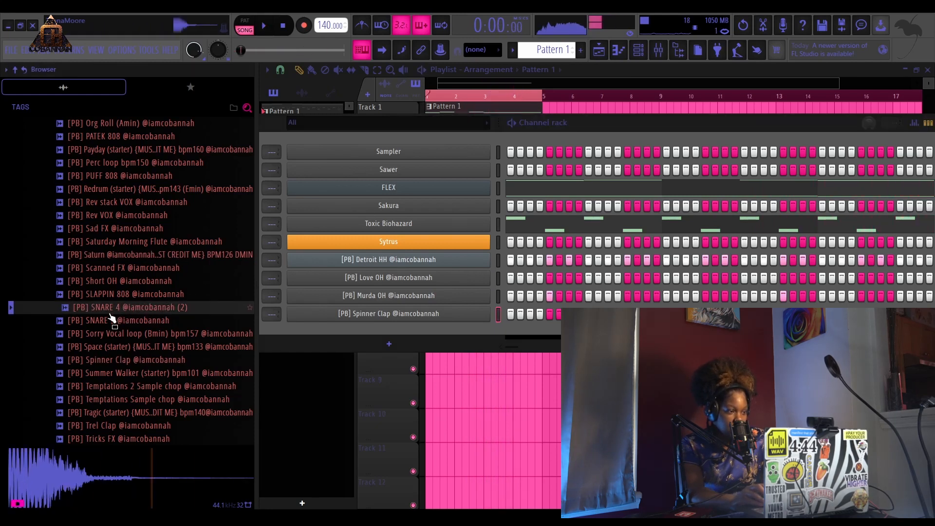
{"action": "left_click", "coordinate": [101, 321]}
{"action": "left_click", "coordinate": [116, 303]}
{"action": "mouse_move", "coordinate": [116, 306]}
{"action": "left_mouse_down"}
{"action": "mouse_move", "coordinate": [446, 311]}
{"action": "mouse_move", "coordinate": [429, 331]}
{"action": "left_mouse_up"}
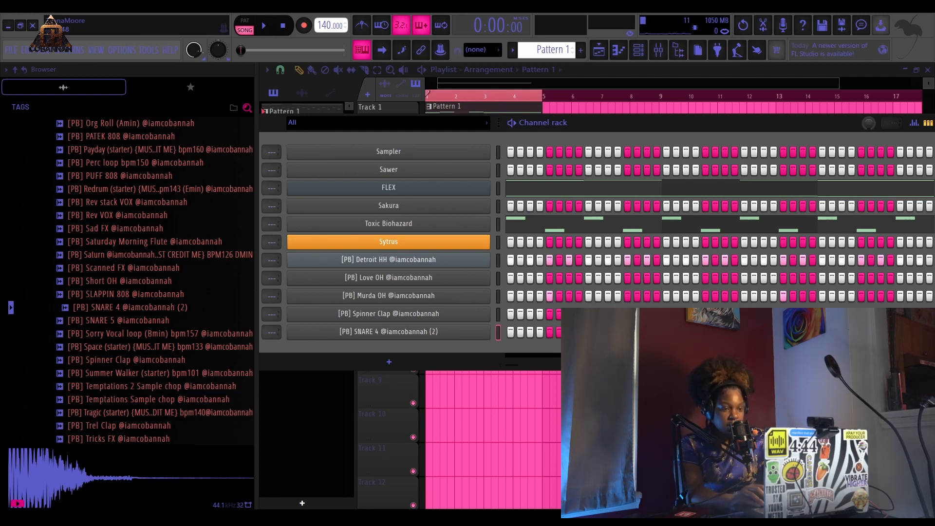
{"action": "key", "text": "space"}
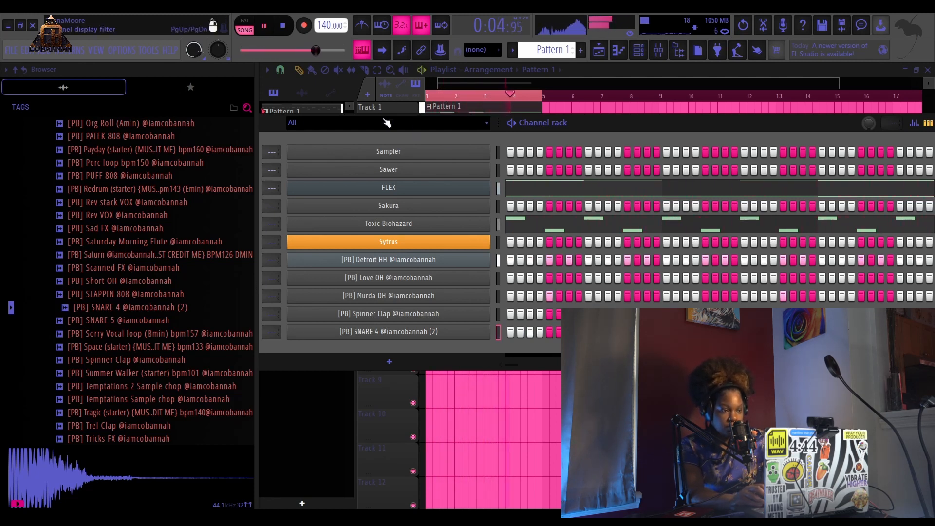
{"action": "key", "text": "space"}
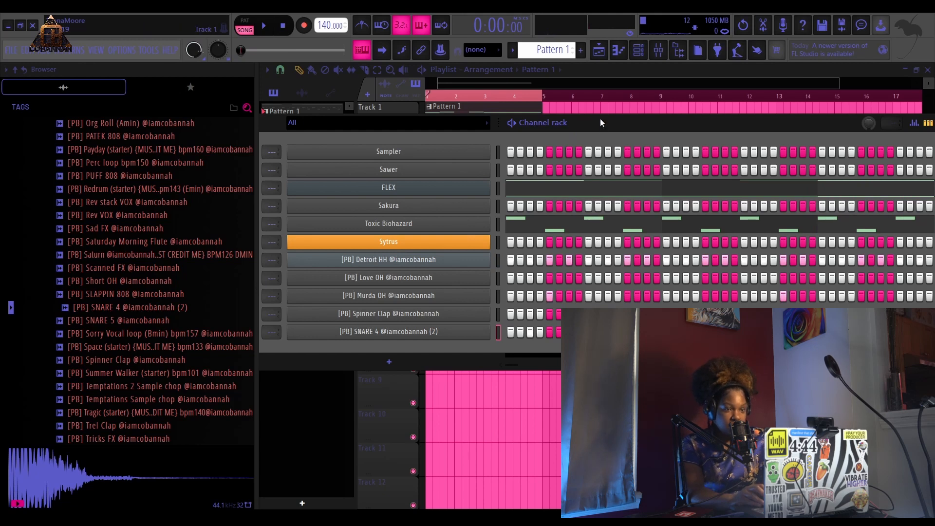
- Reposition the channel rack window within the workspace
{"action": "left_click_drag", "start_coordinate": [600, 119], "coordinate": [571, 190]}
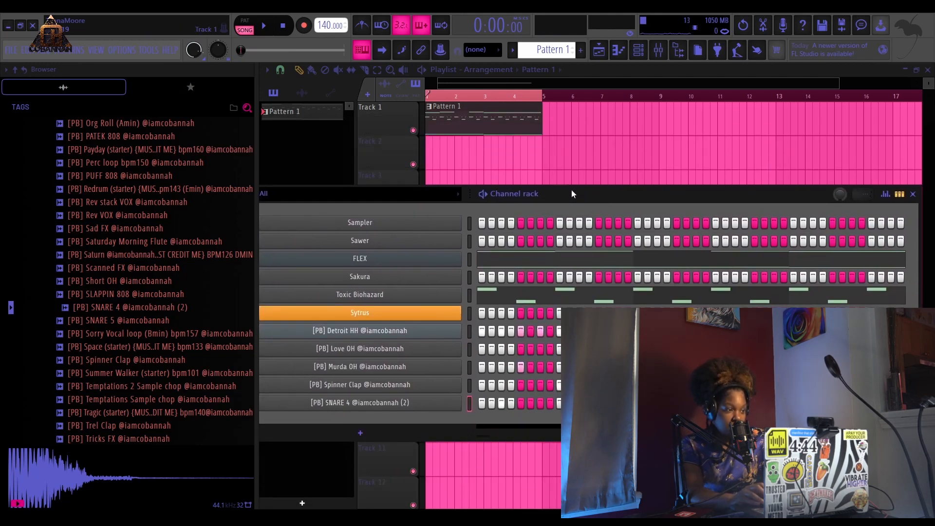
{"action": "scroll", "coordinate": [126, 219], "scroll_direction": "up", "scroll_amount": 4}
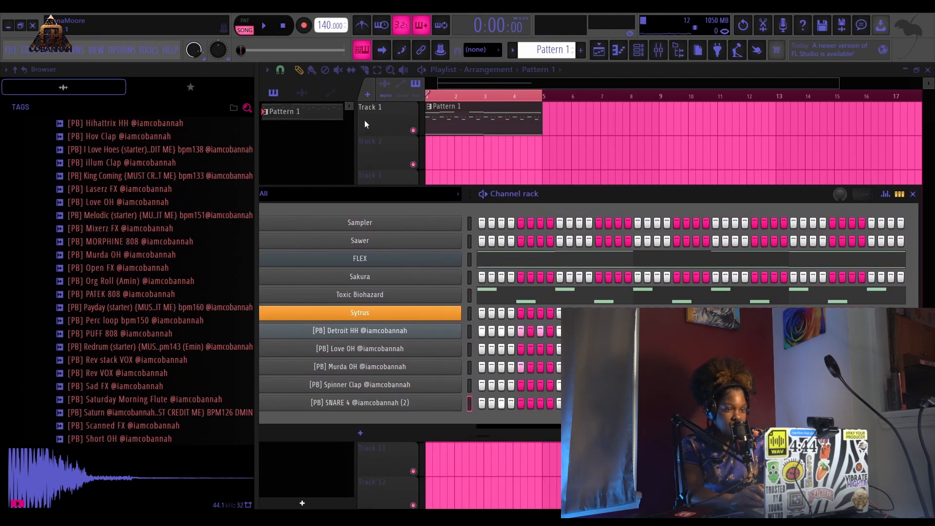
{"action": "left_click_drag", "start_coordinate": [608, 197], "coordinate": [661, 163]}
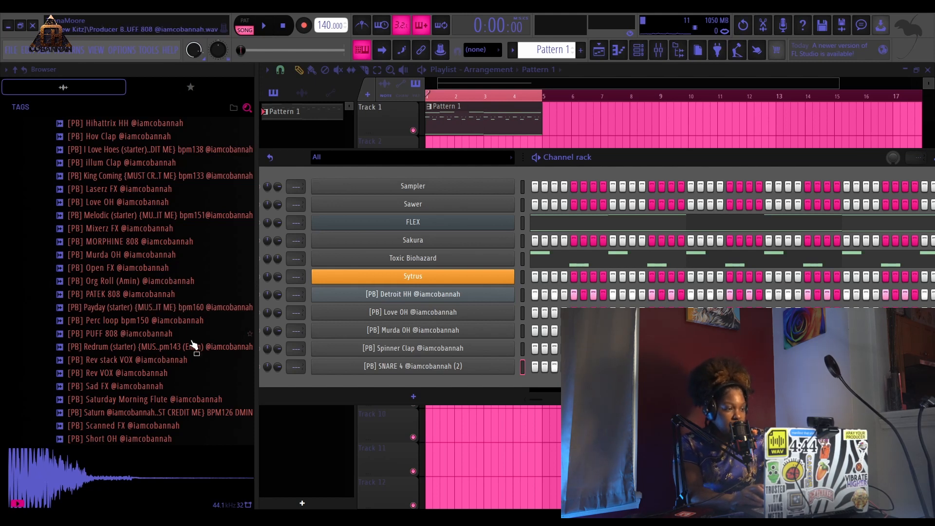
- Browse the Producer Box STASH folder, preview samples, and add the ACE 808 sample to the channel rack
{"action": "left_click", "coordinate": [135, 229]}
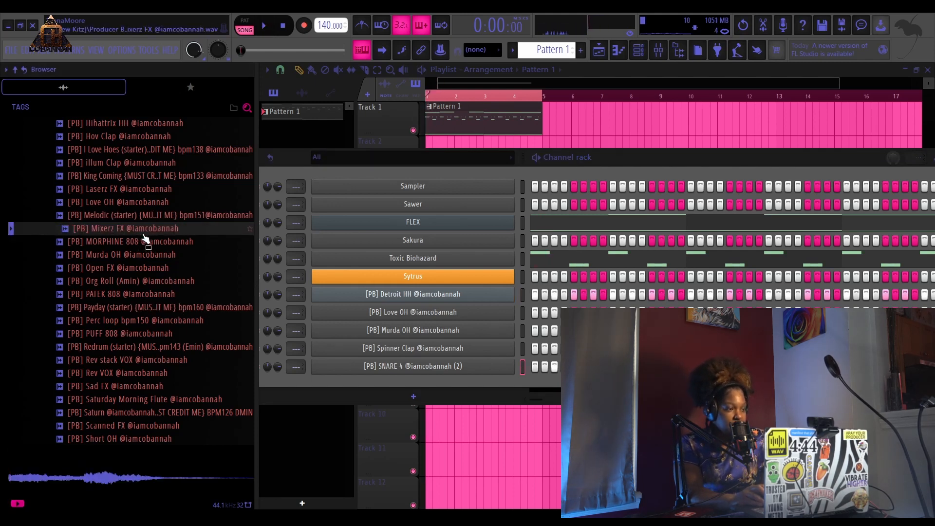
{"action": "scroll", "coordinate": [136, 272], "scroll_direction": "up", "scroll_amount": 8}
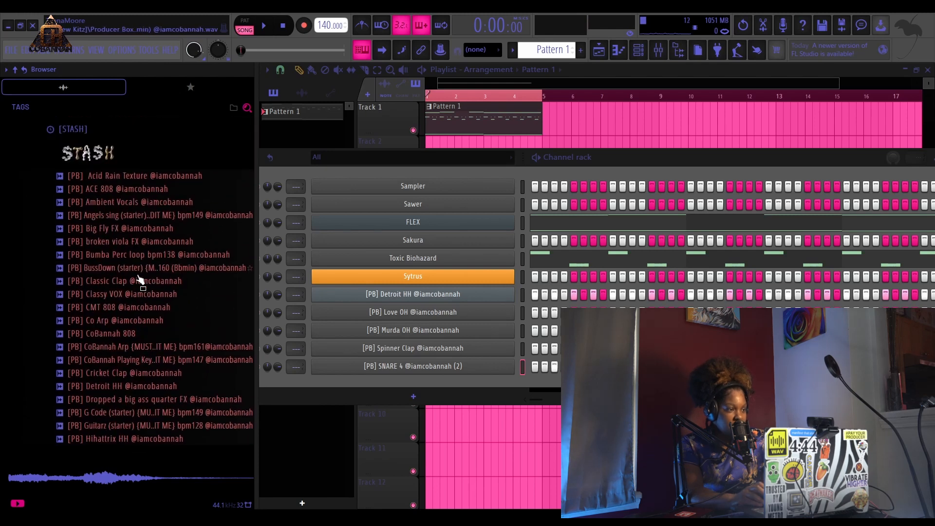
{"action": "scroll", "coordinate": [138, 277], "scroll_direction": "up", "scroll_amount": 4}
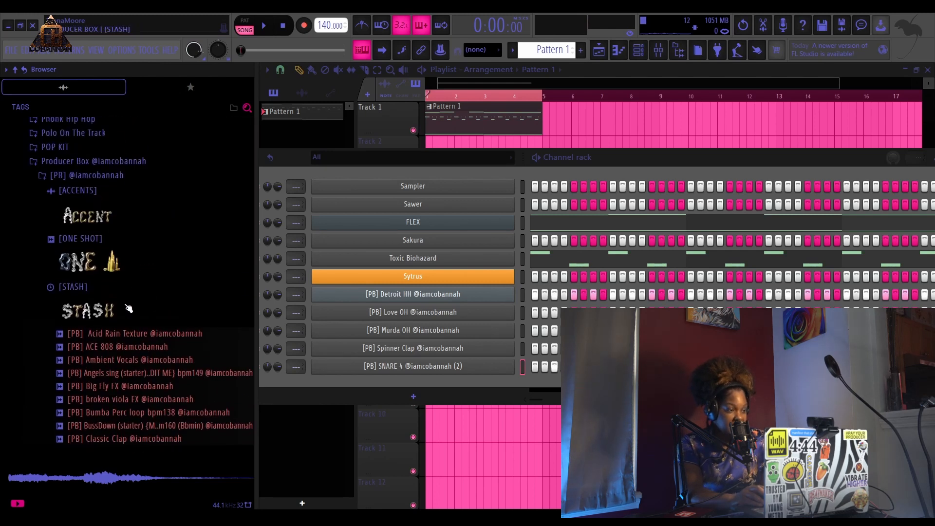
{"action": "scroll", "coordinate": [129, 308], "scroll_direction": "down", "scroll_amount": 2}
{"action": "left_click", "coordinate": [124, 269]}
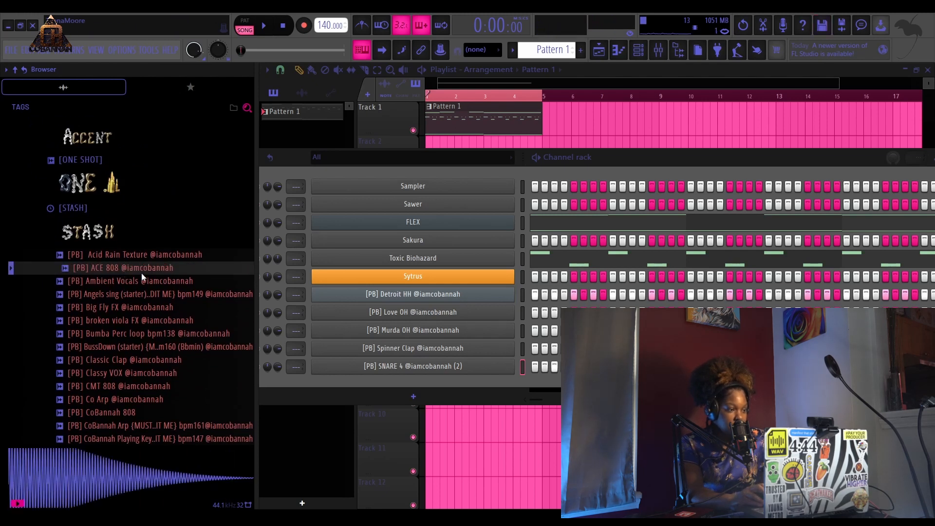
{"action": "left_click_drag", "start_coordinate": [142, 272], "coordinate": [428, 175]}
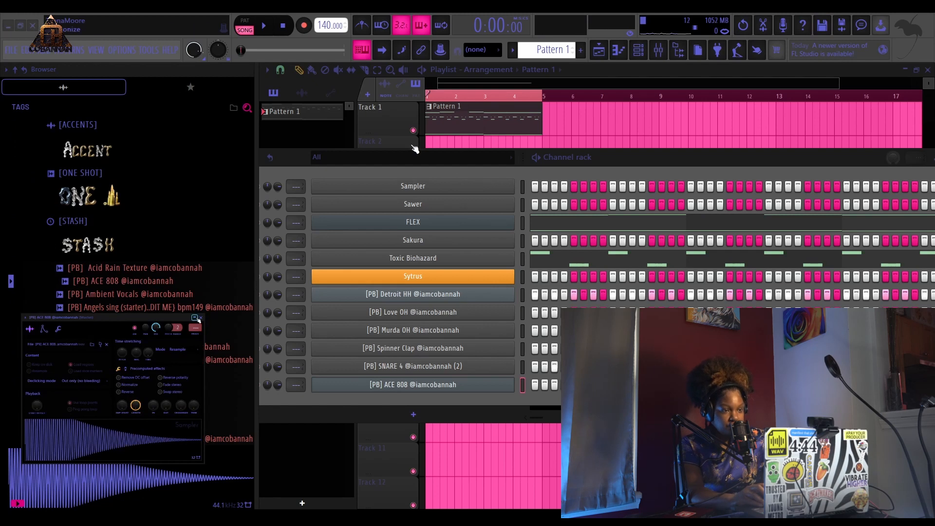
{"action": "left_click", "coordinate": [415, 145]}
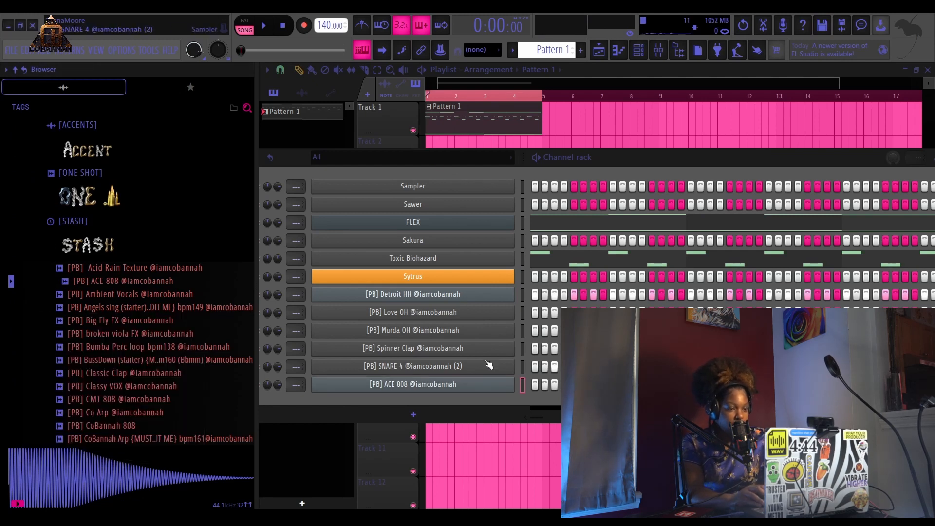
- Route the ACE 808 channel to mixer insert 1 and load a Tuner effect on that insert
{"action": "left_click", "coordinate": [447, 385]}
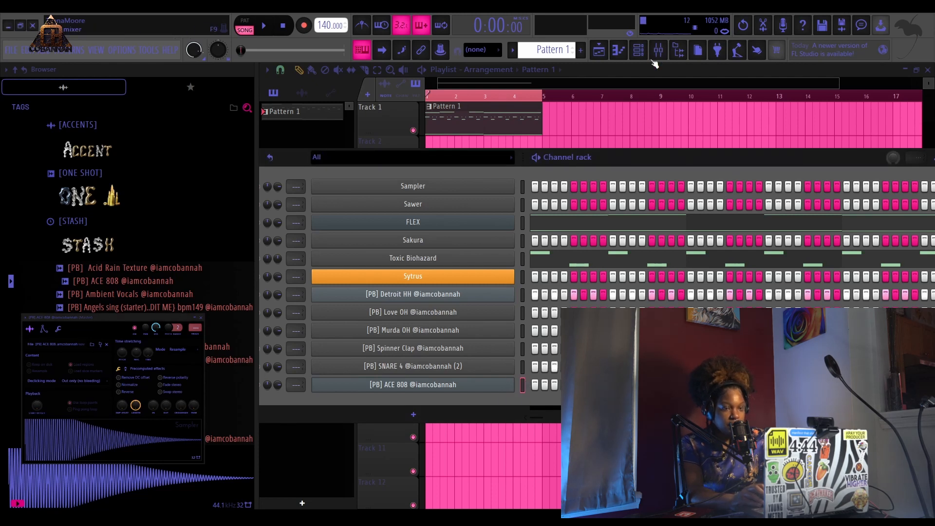
{"action": "left_click_drag", "start_coordinate": [621, 160], "coordinate": [635, 116]}
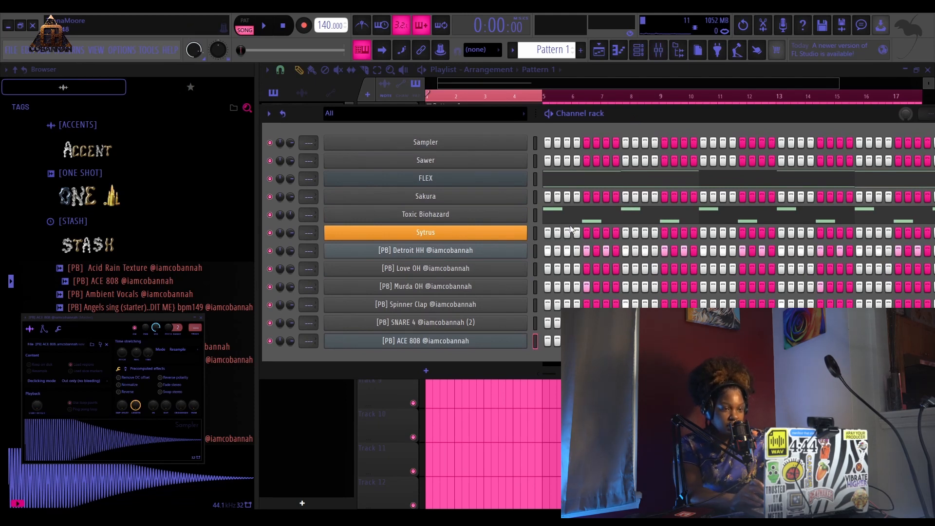
{"action": "left_click", "coordinate": [474, 339]}
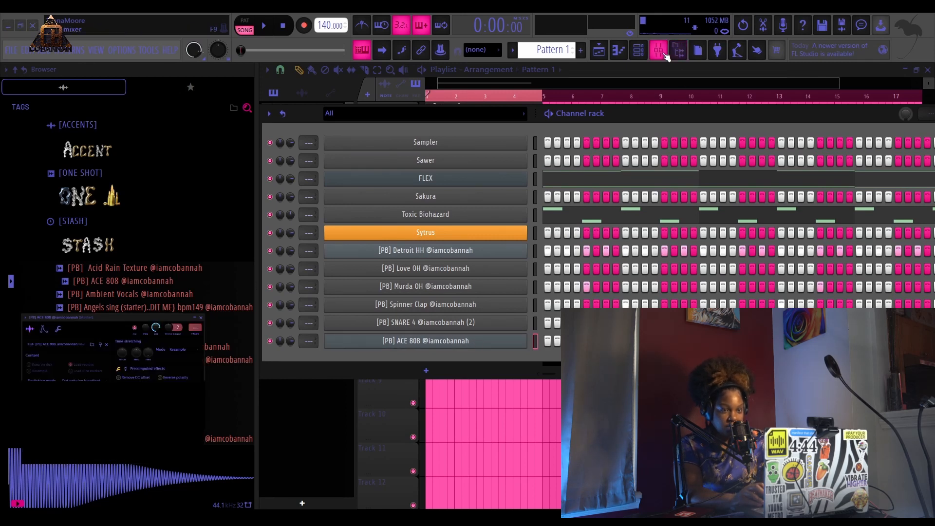
{"action": "left_click", "coordinate": [658, 49]}
{"action": "left_click", "coordinate": [335, 121]}
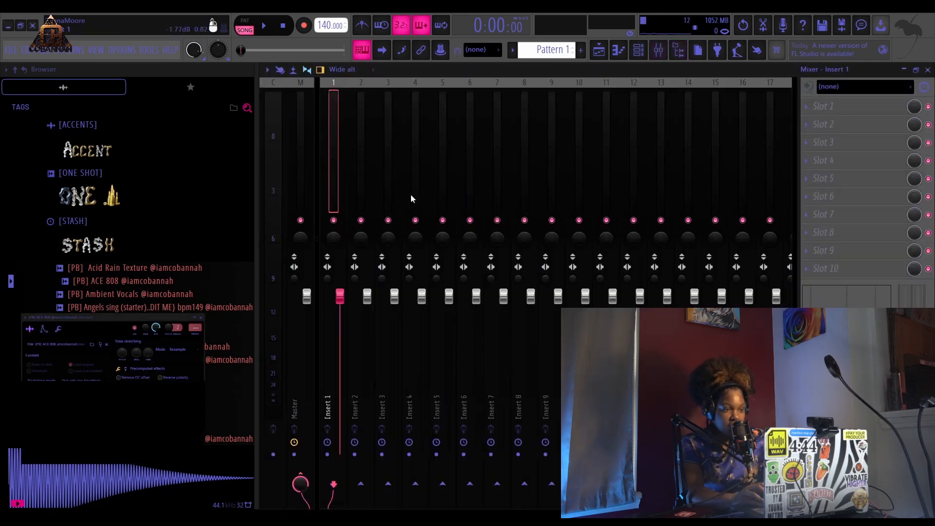
{"action": "key", "text": "ctrl+l"}
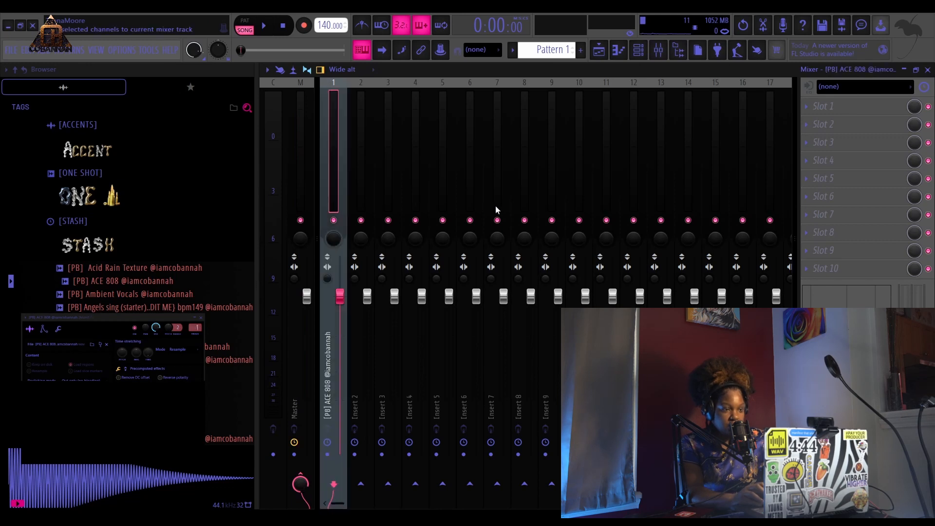
{"action": "left_click", "coordinate": [665, 71]}
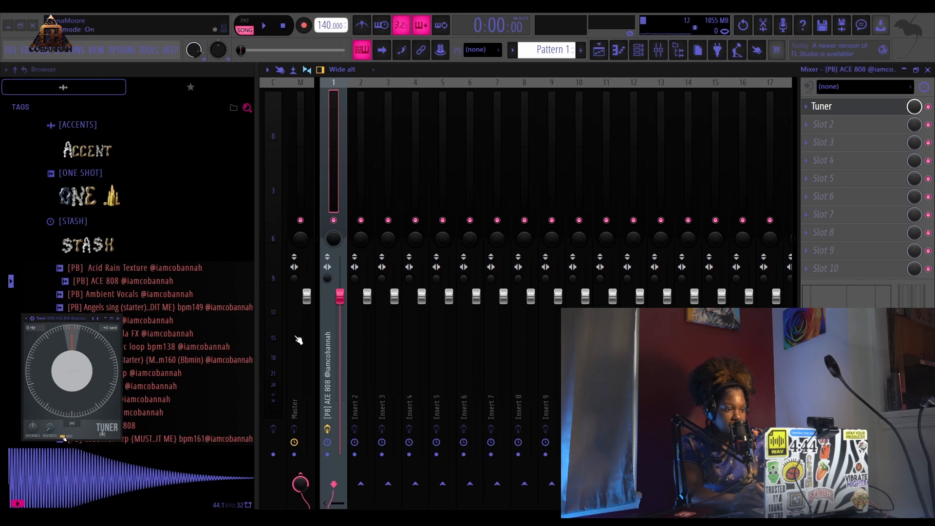
- Solo the ACE 808 channel and play it through the mixer Tuner to check its pitch
{"action": "left_click", "coordinate": [602, 53]}
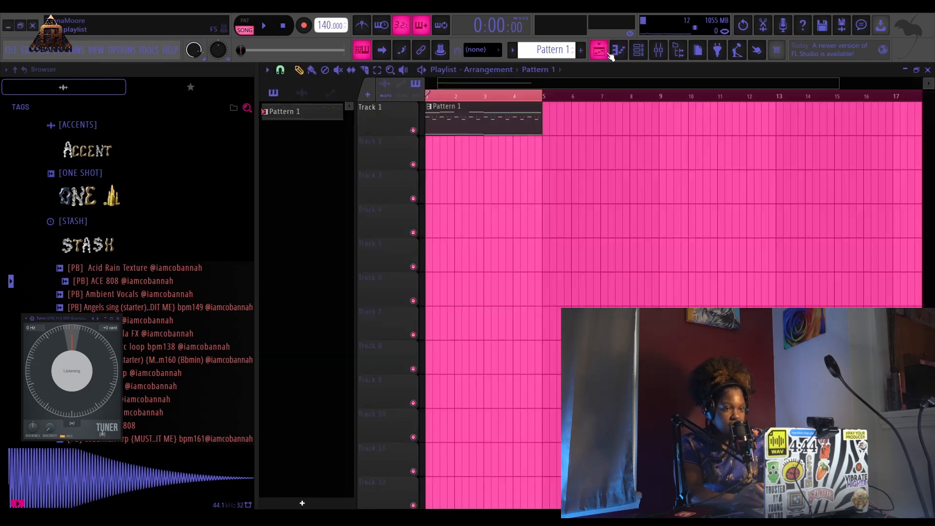
{"action": "left_click", "coordinate": [640, 52]}
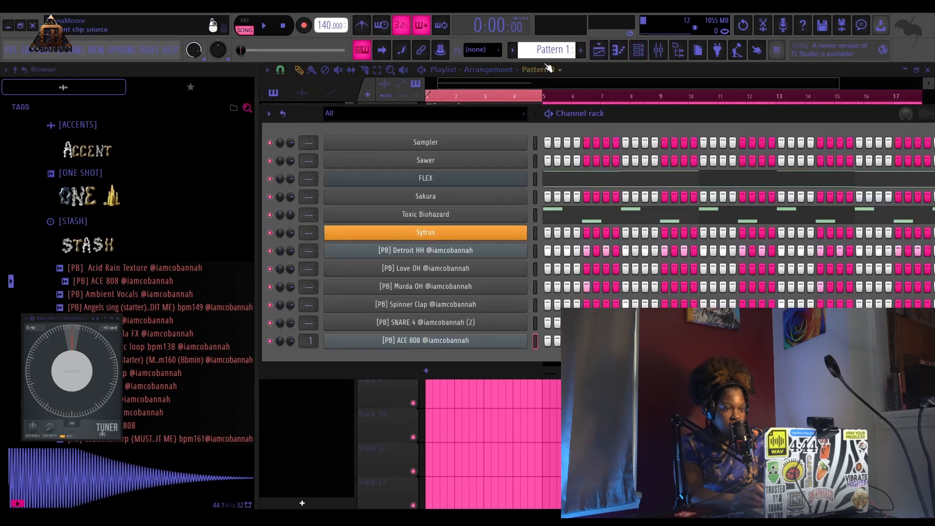
{"action": "left_click", "coordinate": [119, 319]}
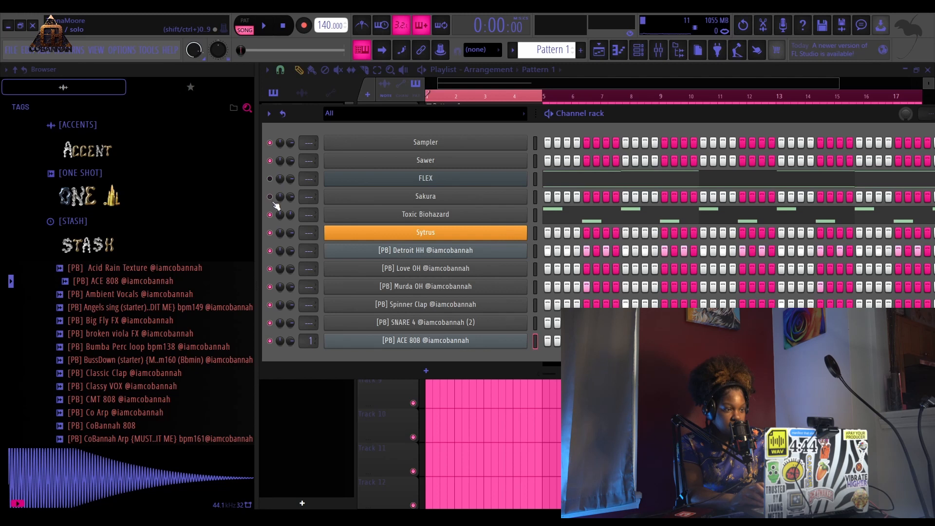
{"action": "left_click", "coordinate": [270, 233]}
{"action": "left_click", "coordinate": [270, 250]}
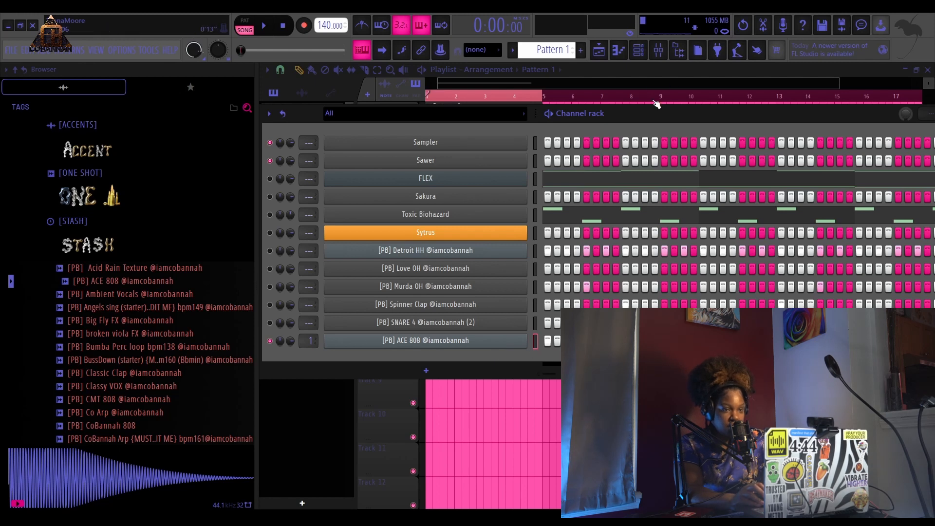
{"action": "left_click", "coordinate": [658, 49]}
{"action": "left_click", "coordinate": [821, 107]}
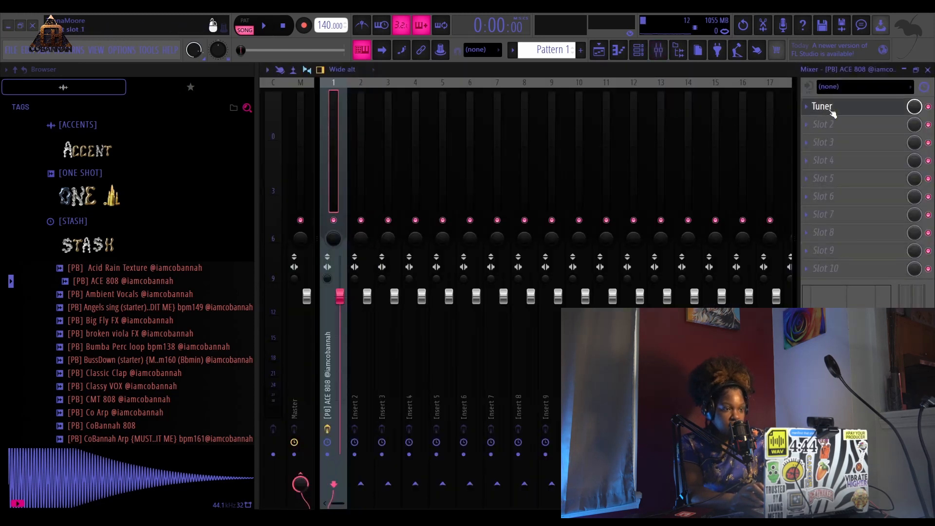
{"action": "key", "text": "space"}
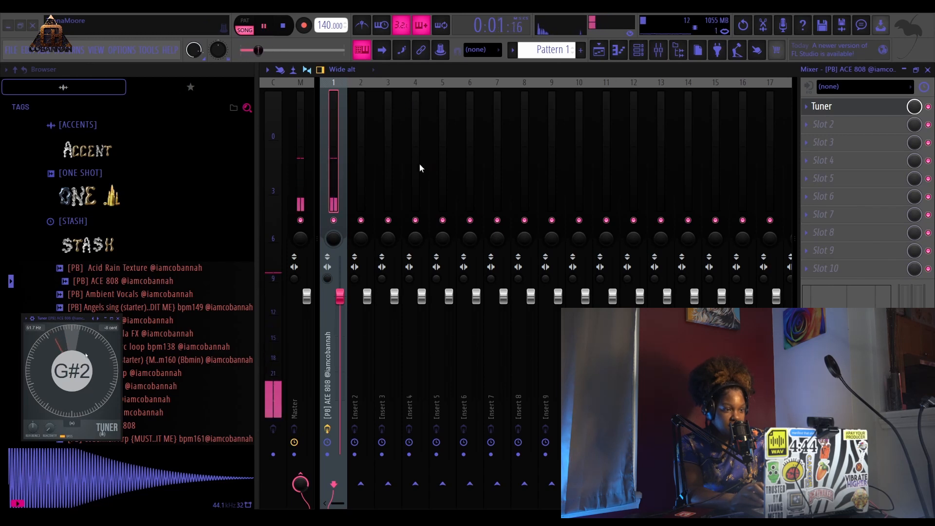
{"action": "key", "text": "space"}
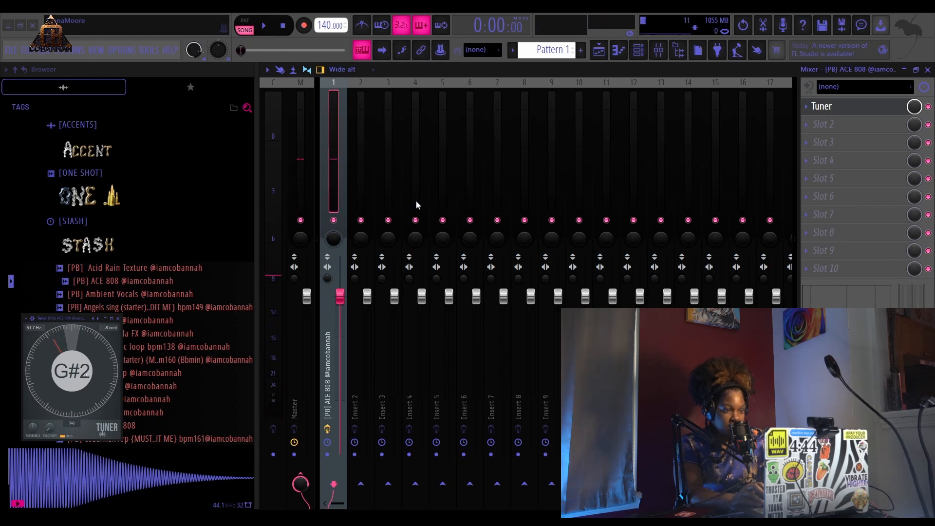
- Unmute all the other channels in the channel rack and play the full beat
{"action": "key", "text": "q"}
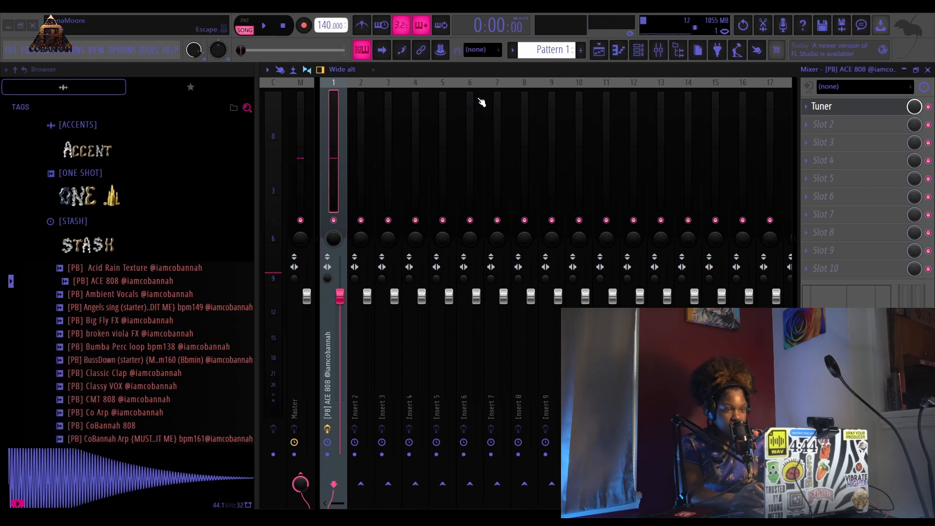
{"action": "left_click", "coordinate": [600, 51]}
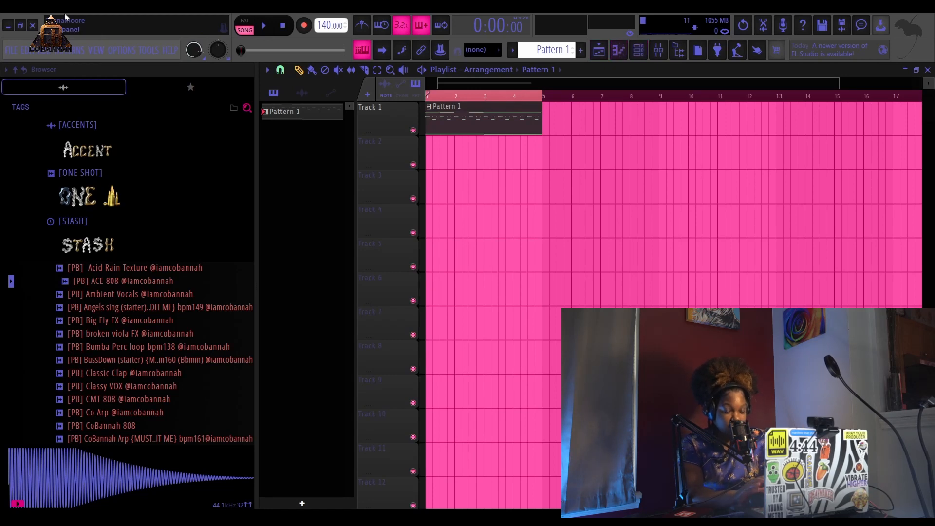
{"action": "left_click", "coordinate": [638, 50]}
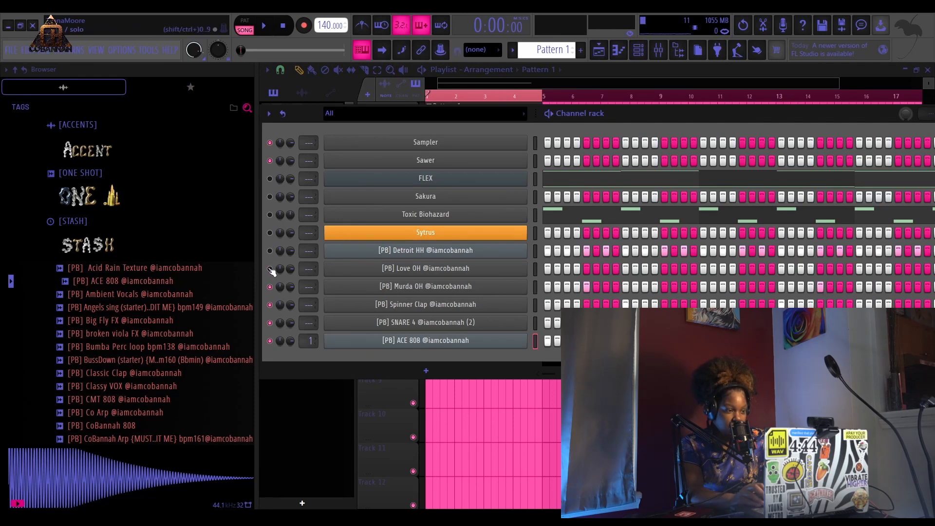
{"action": "left_click_drag", "start_coordinate": [272, 258], "coordinate": [270, 213]}
{"action": "left_click", "coordinate": [270, 179]}
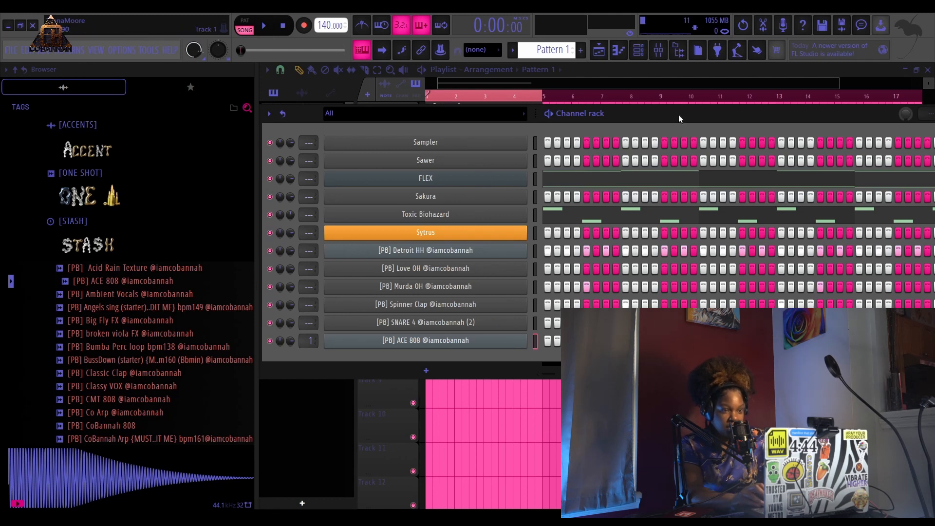
{"action": "left_click_drag", "start_coordinate": [679, 115], "coordinate": [682, 141]}
{"action": "key", "text": "space"}
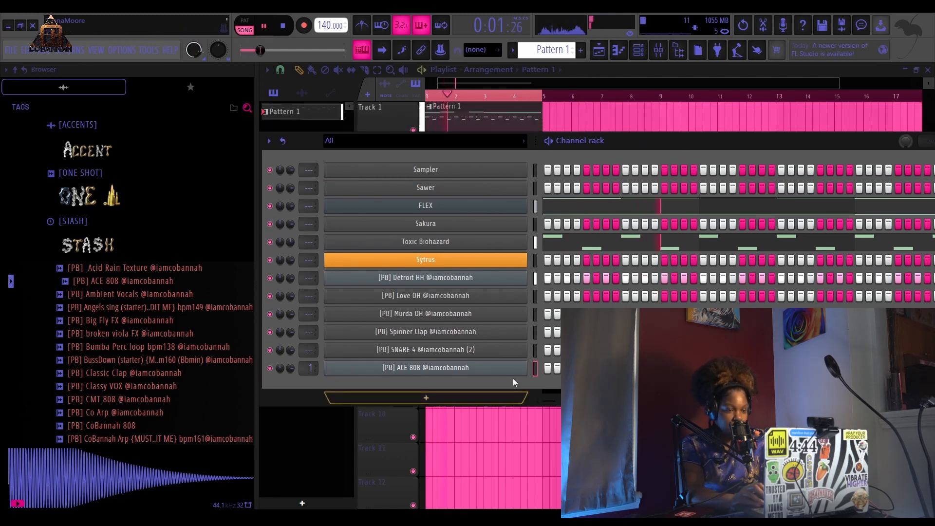
- In the ACE 808 piano roll, draw a short note at the start of bar 1 and transpose it down an octave to C5
{"action": "key", "text": "F7"}
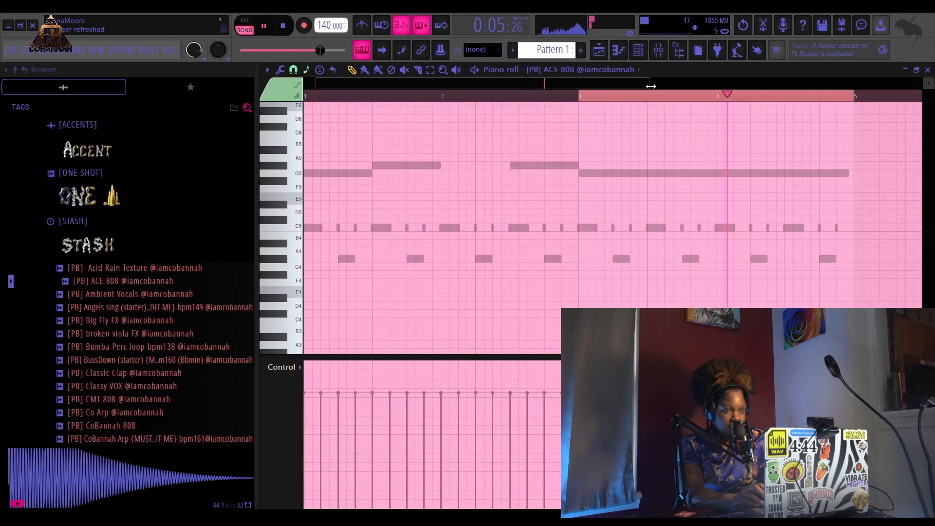
{"action": "left_click_drag", "start_coordinate": [651, 85], "coordinate": [911, 78]}
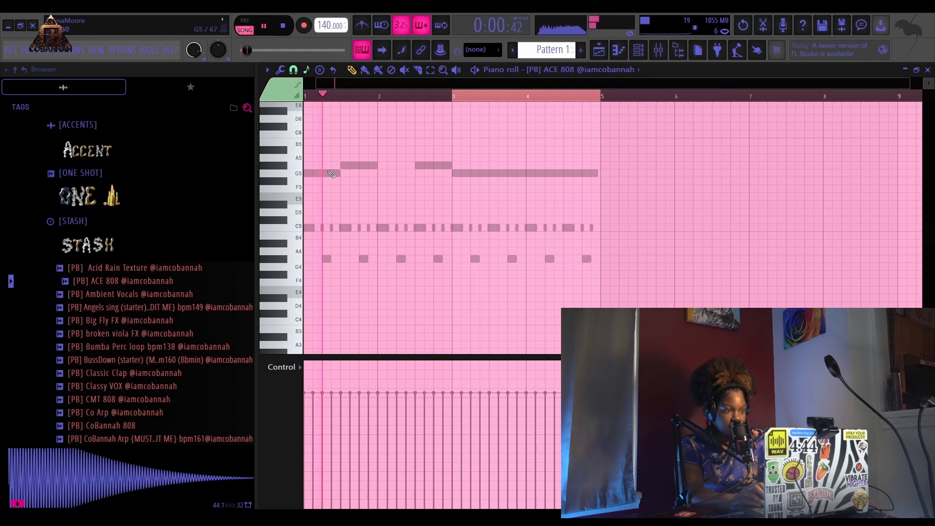
{"action": "key", "text": "space"}
{"action": "left_click_drag", "start_coordinate": [321, 173], "coordinate": [293, 132]}
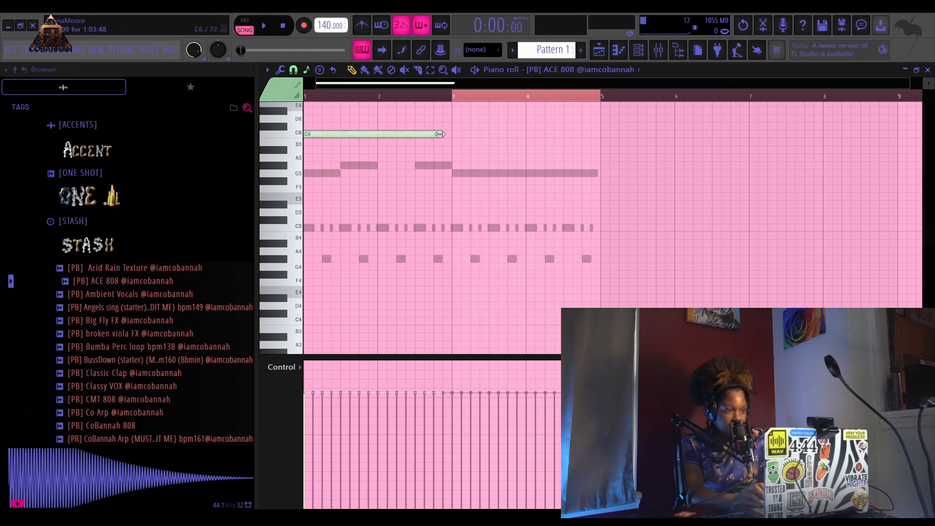
{"action": "left_click_drag", "start_coordinate": [448, 133], "coordinate": [309, 131]}
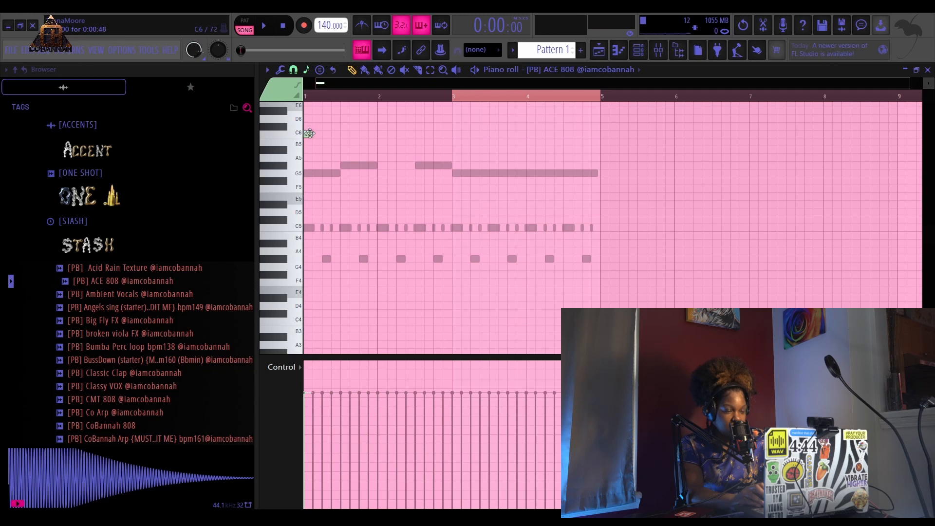
{"action": "scroll", "coordinate": [494, 97], "scroll_direction": "up", "scroll_amount": 1}
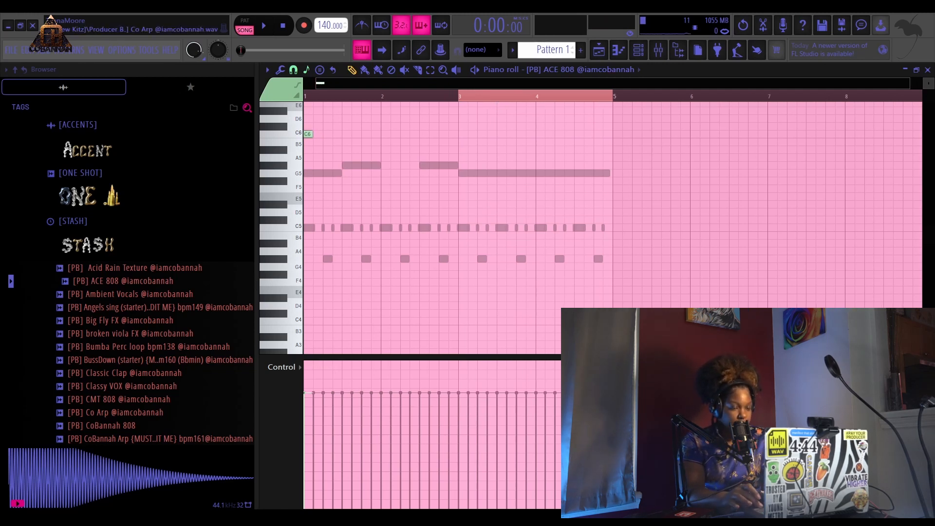
{"action": "key", "text": "ctrl+Down"}
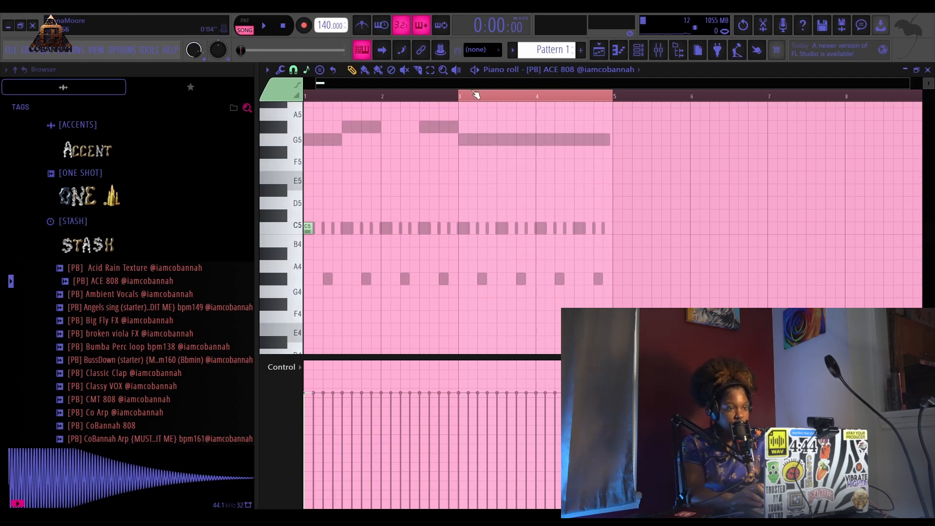
- Mute the ACE 808 channel in the channel rack and reopen its piano roll
{"action": "key", "text": "ctrl+a"}
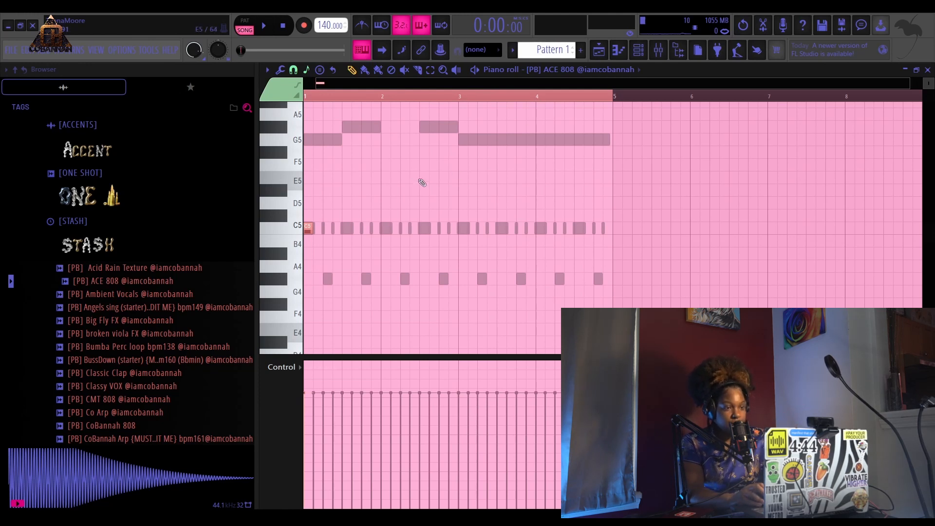
{"action": "left_click", "coordinate": [638, 50]}
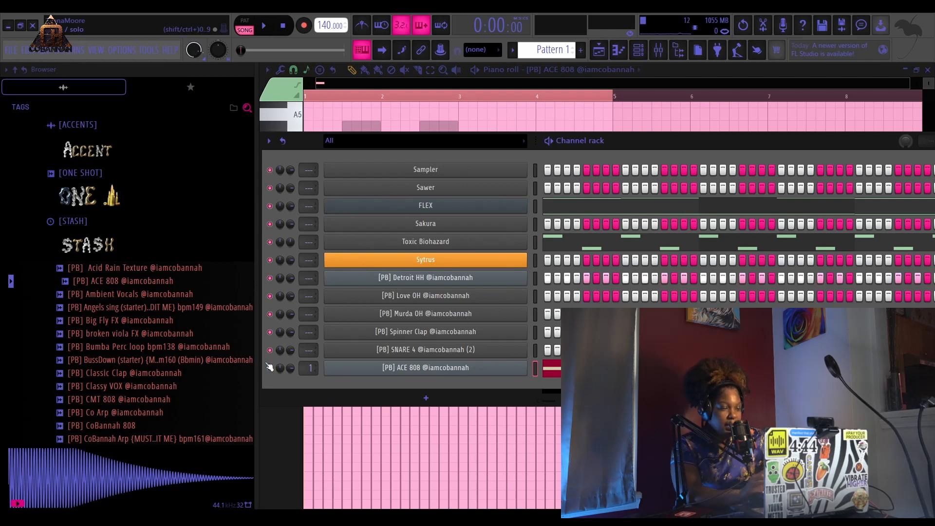
{"action": "left_click", "coordinate": [269, 367]}
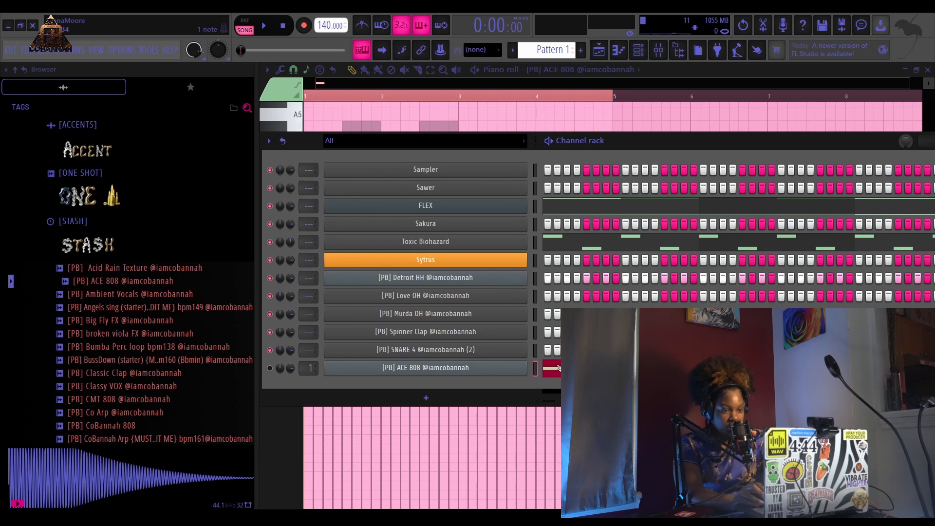
{"action": "key", "text": "F5"}
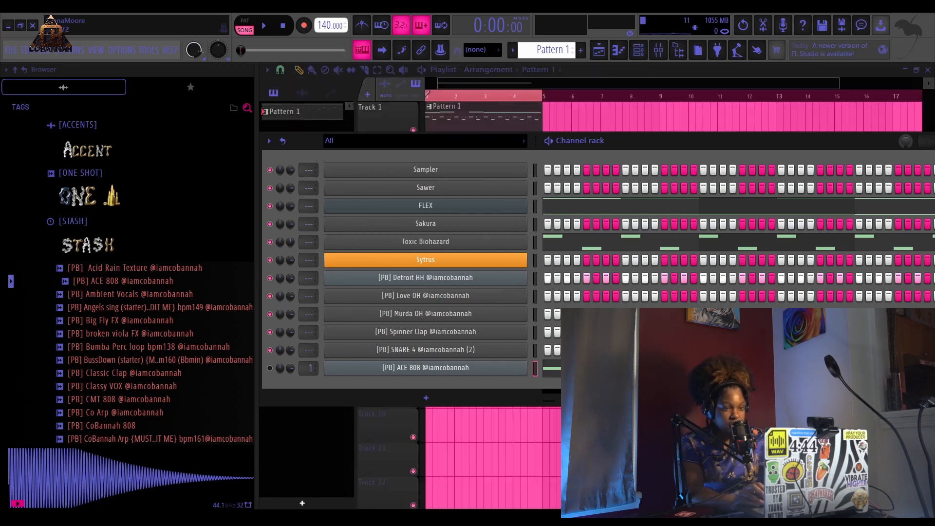
{"action": "key", "text": "F7"}
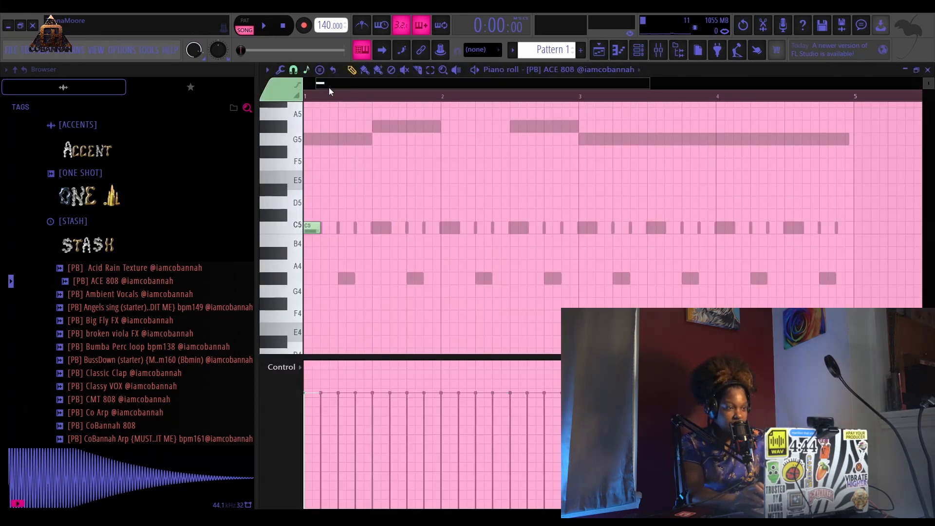
- Play the beat and reopen the ACE 808 piano roll from its channel in the channel rack
{"action": "scroll", "coordinate": [329, 87], "scroll_direction": "down", "scroll_amount": 2}
{"action": "key", "text": "space"}
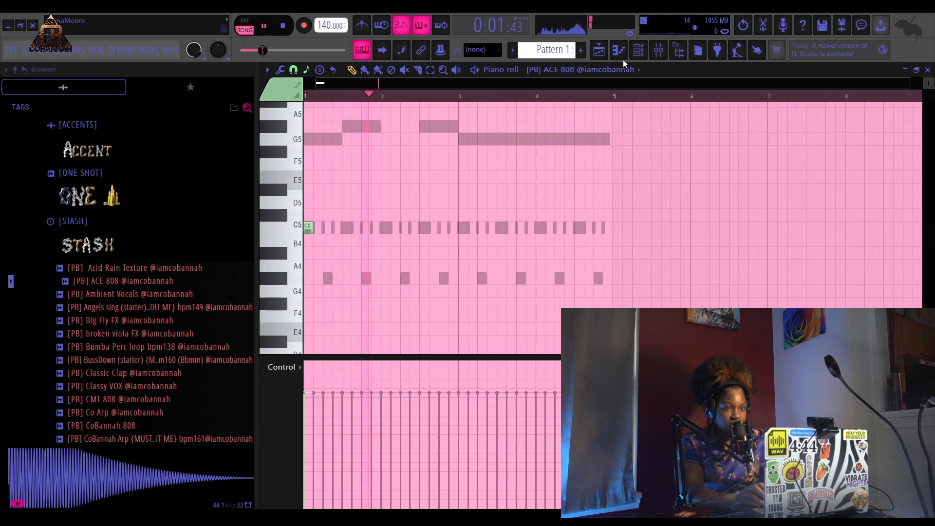
{"action": "key", "text": "F6"}
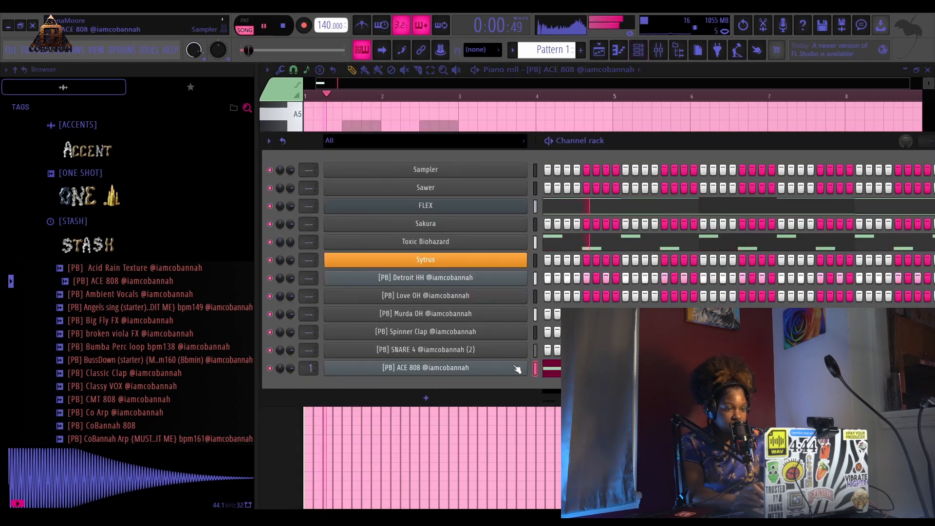
{"action": "left_click", "coordinate": [553, 368]}
{"action": "left_click", "coordinate": [553, 368]}
{"action": "key", "text": "space"}
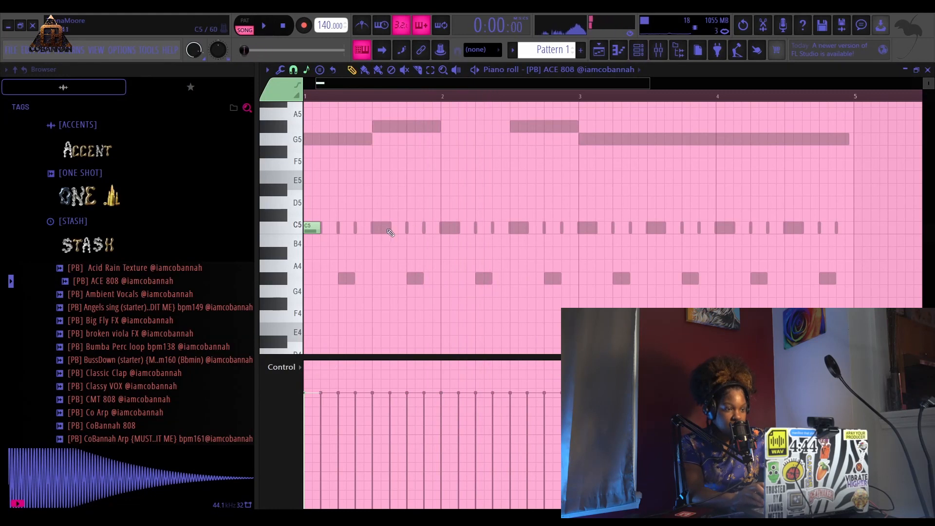
{"action": "key", "text": "space"}
- Draw three more short C5 808 notes across bars 1 and 2 in the ACE 808 piano roll
{"action": "left_click", "coordinate": [414, 227]}
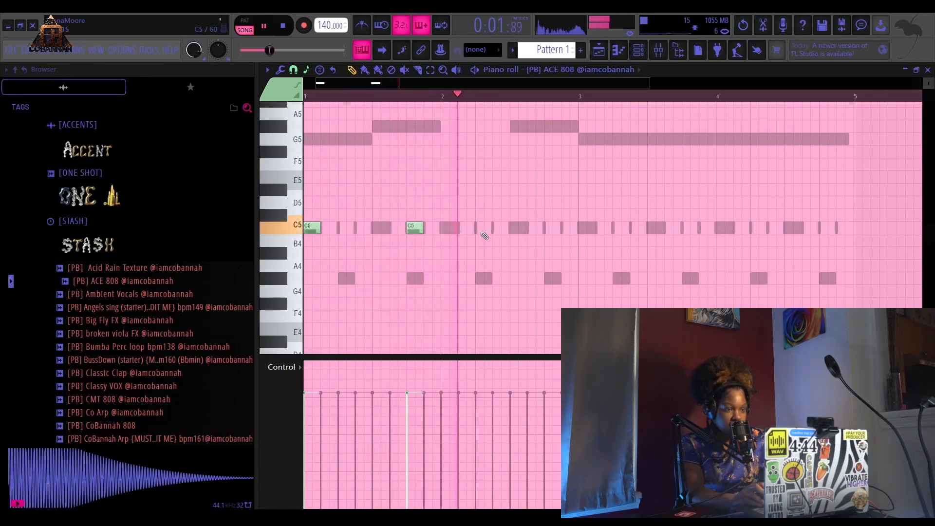
{"action": "left_click", "coordinate": [359, 227]}
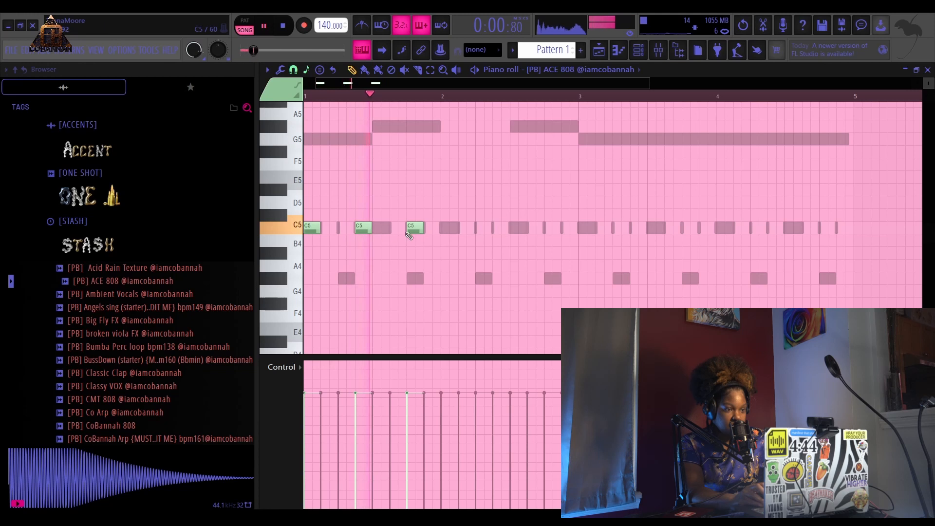
{"action": "left_click", "coordinate": [479, 228]}
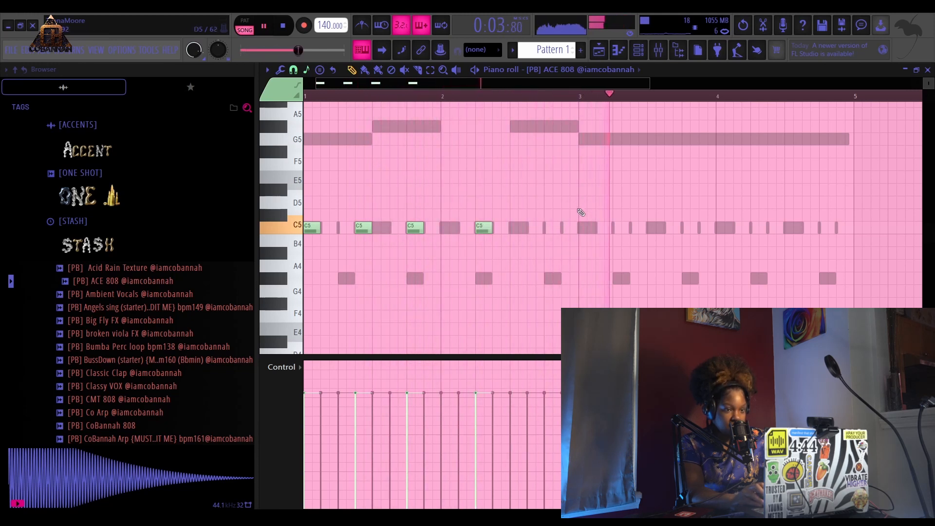
{"action": "key", "text": "space"}
- Draw short B4 808 notes at the start of bar 3 and three more through bars 3 and 4
{"action": "left_click_drag", "start_coordinate": [579, 203], "coordinate": [579, 243]}
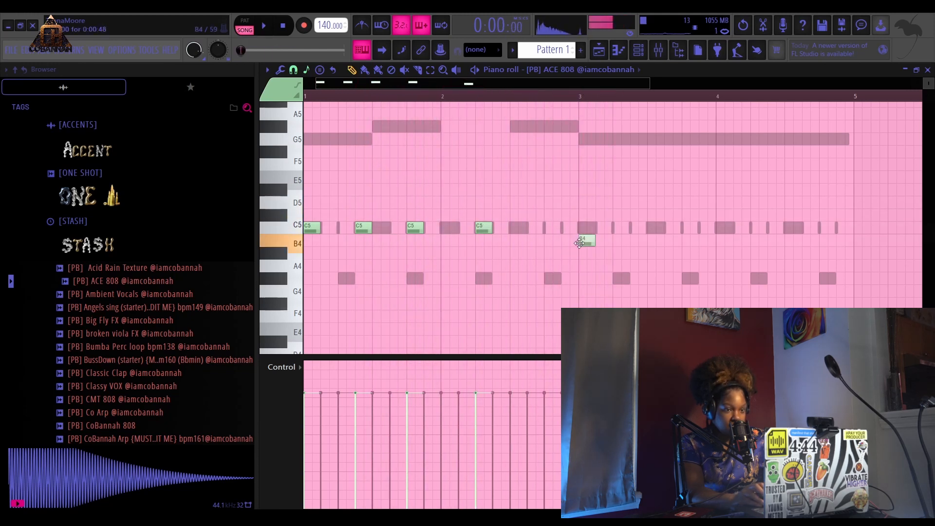
{"action": "key", "text": "space"}
{"action": "scroll", "coordinate": [592, 97], "scroll_direction": "down", "scroll_amount": 2}
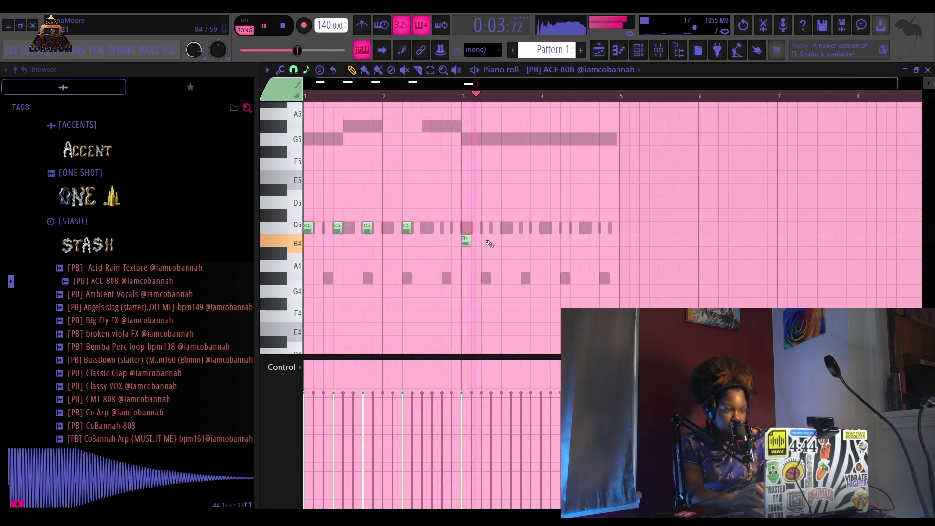
{"action": "left_click", "coordinate": [495, 241]}
{"action": "left_click", "coordinate": [525, 241]}
{"action": "left_click", "coordinate": [561, 241]}
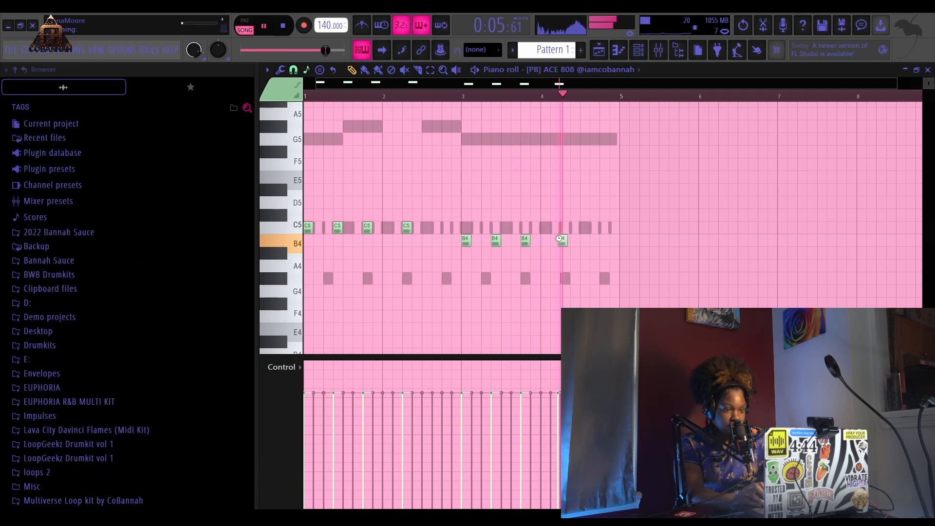
{"action": "left_click_drag", "start_coordinate": [559, 238], "coordinate": [565, 243]}
- Open the playlist and play the Pattern 1 arrangement
{"action": "left_click", "coordinate": [605, 52]}
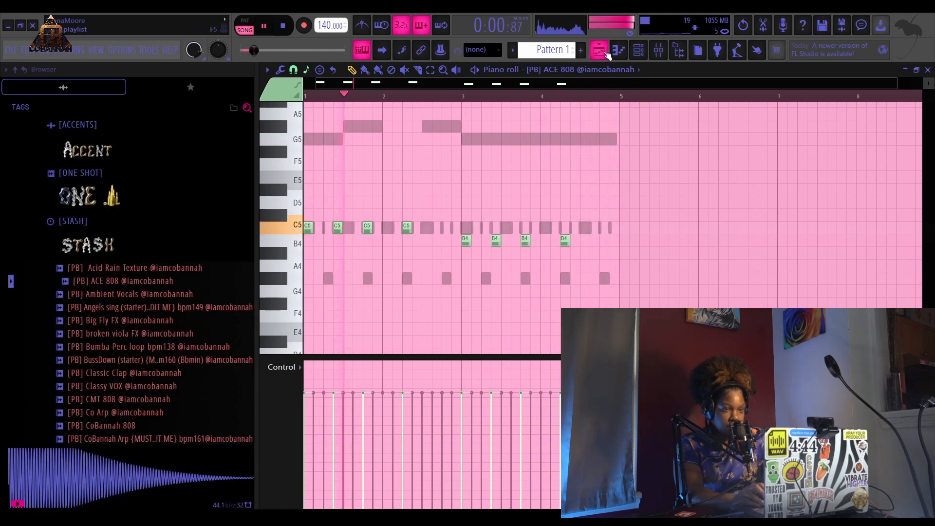
{"action": "key", "text": "space"}
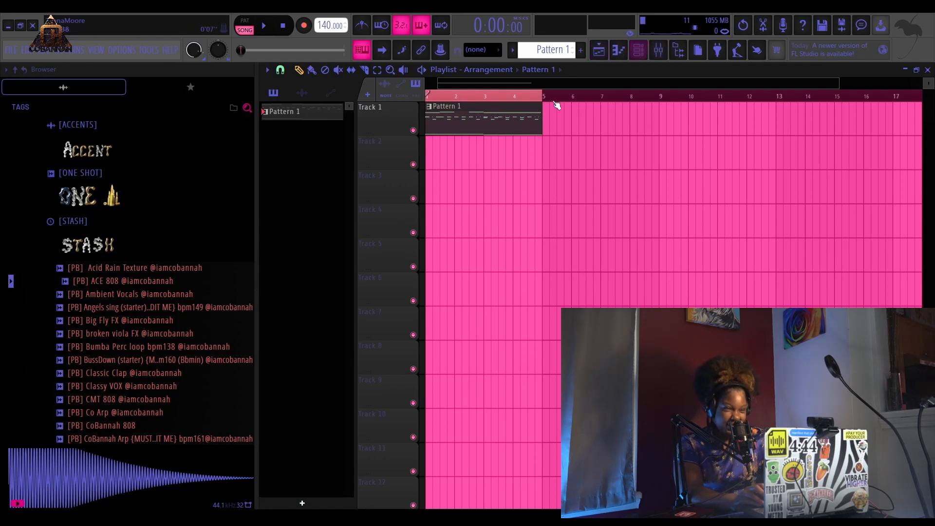
{"action": "scroll", "coordinate": [539, 102], "scroll_direction": "down", "scroll_amount": 1}
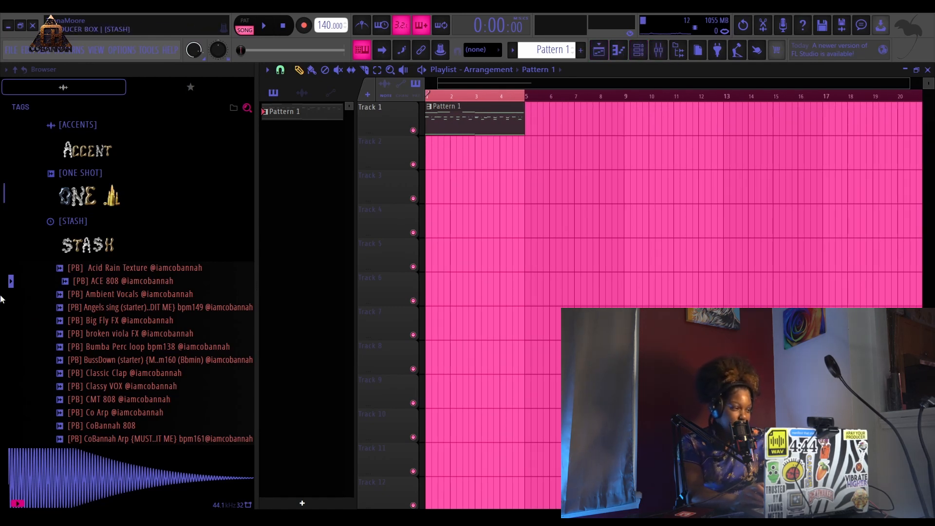